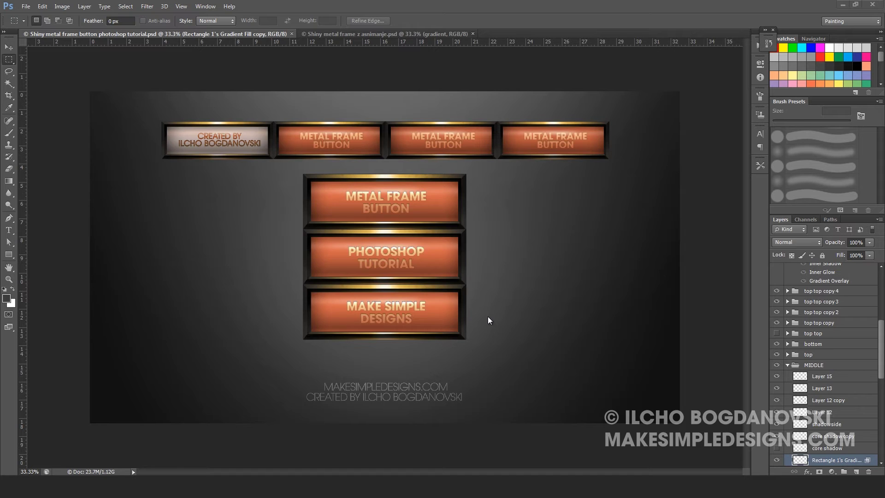
- Switch to the document "Shiny metal frame z asnimanje.psd" and create a new layer named Frame above the gradient group
{"action": "key", "text": "ctrl+Tab"}
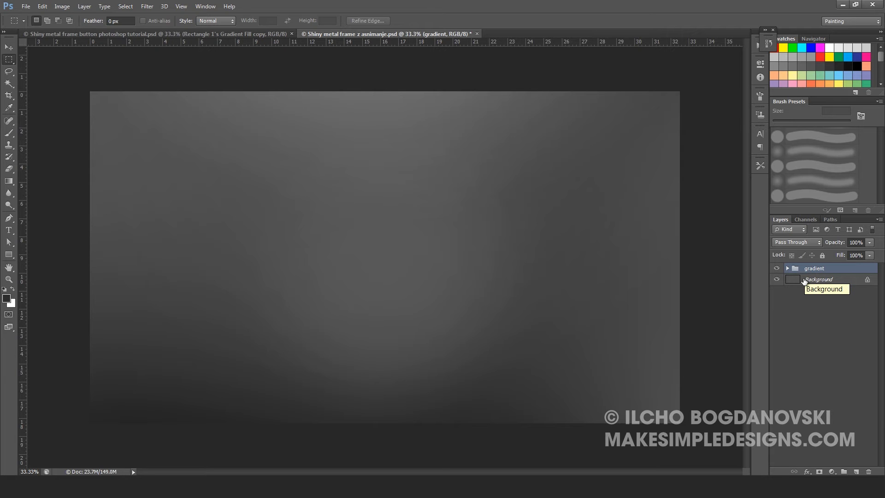
{"action": "key", "text": "ctrl+shift+n"}
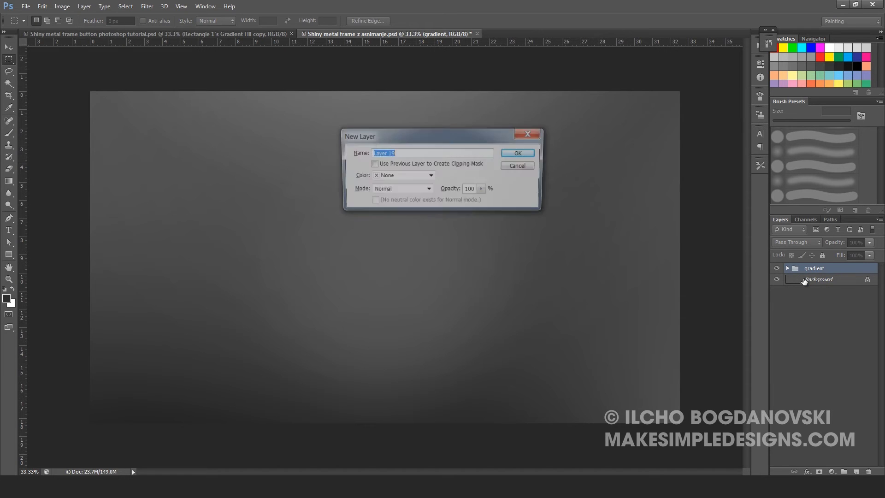
{"action": "type", "text": "Frame"}
{"action": "key", "text": "Return"}
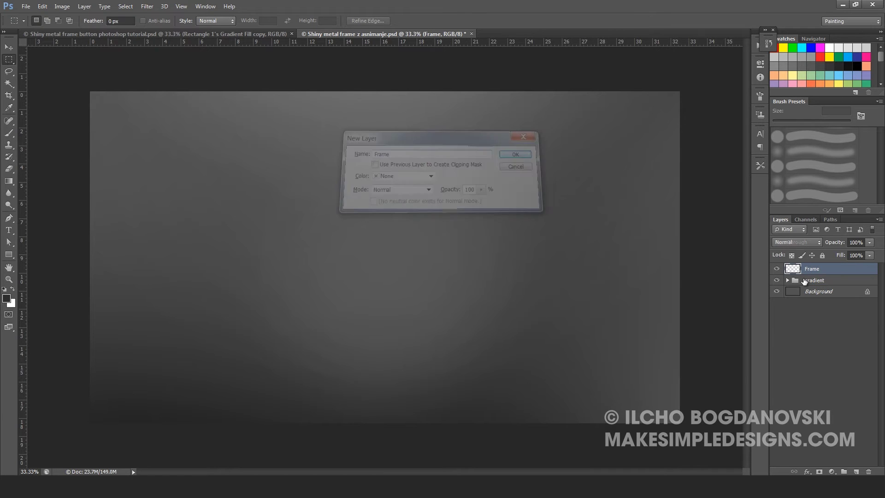
- Show the guides, select the rectangle bounded by the outermost guides and fill it with #2c2c2c on the Frame layer
{"action": "key", "text": "ctrl+semicolon"}
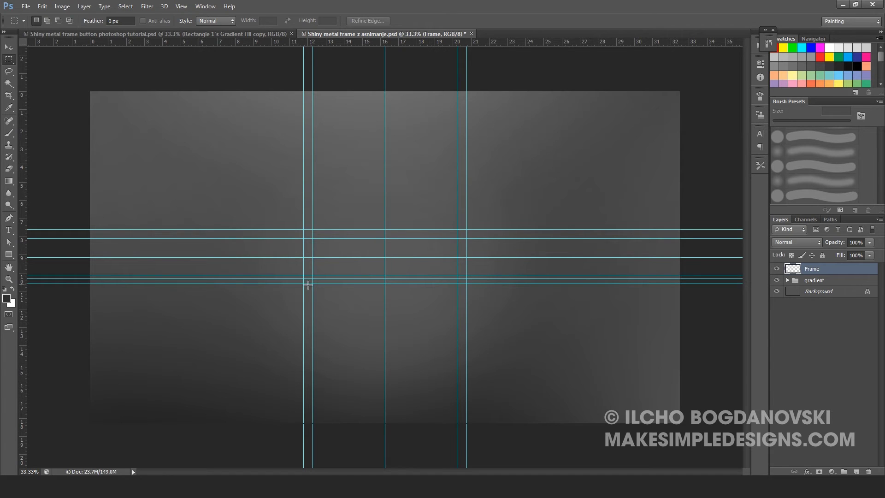
{"action": "left_click_drag", "start_coordinate": [347, 264], "coordinate": [467, 229]}
{"action": "left_click", "coordinate": [7, 298]}
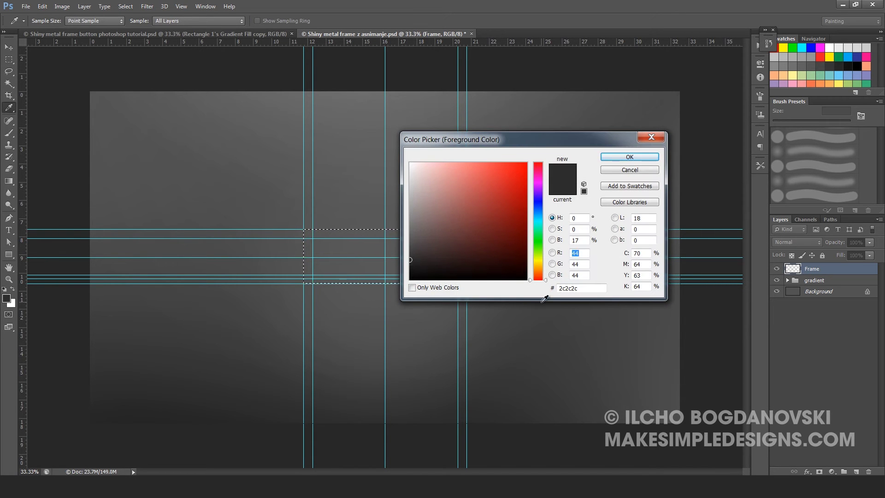
{"action": "left_click", "coordinate": [619, 155]}
{"action": "key", "text": "alt+BackSpace"}
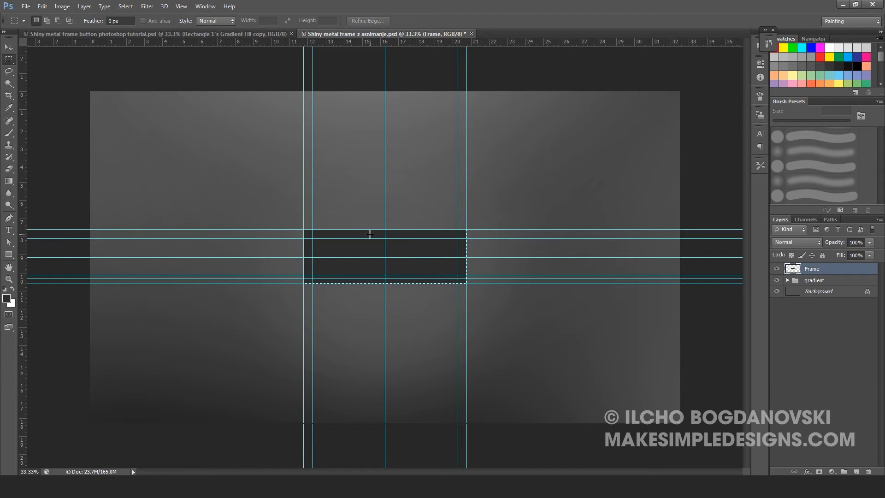
- Cut out the frame's interior along the inner guides, deselect and hide the guides
{"action": "left_click_drag", "start_coordinate": [313, 275], "coordinate": [458, 238]}
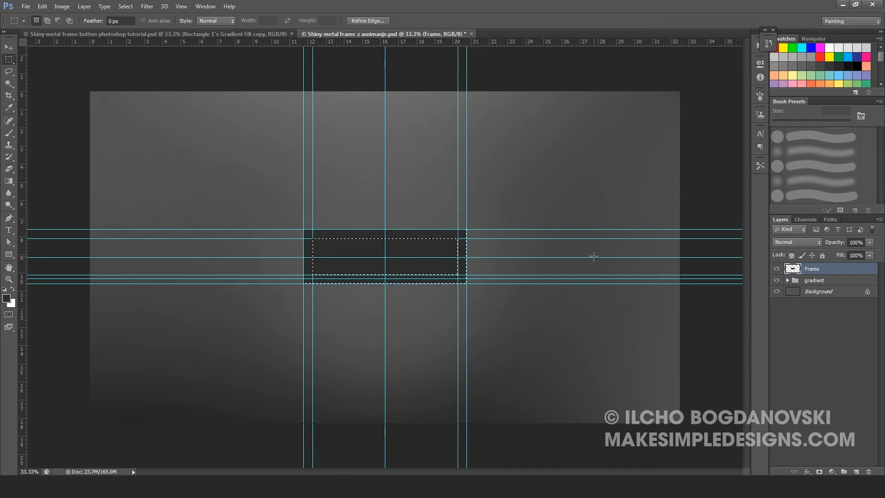
{"action": "key", "text": "Delete"}
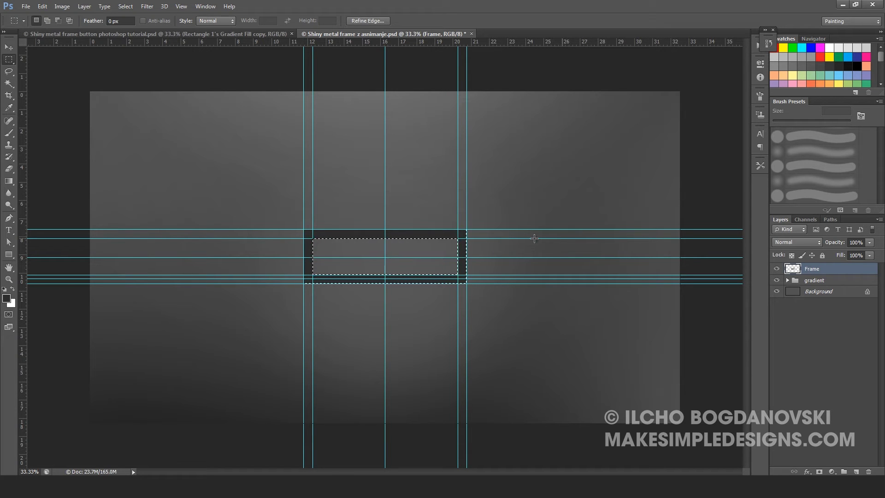
{"action": "key", "text": "ctrl+d"}
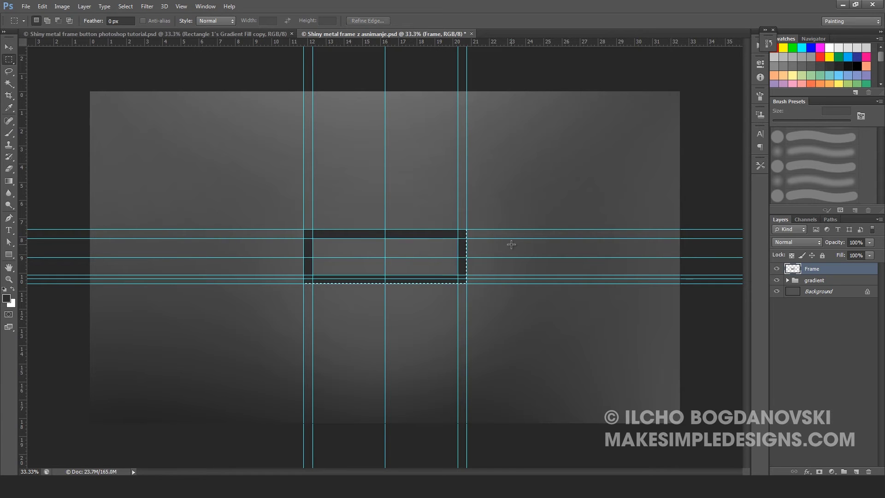
{"action": "key", "text": "ctrl+h"}
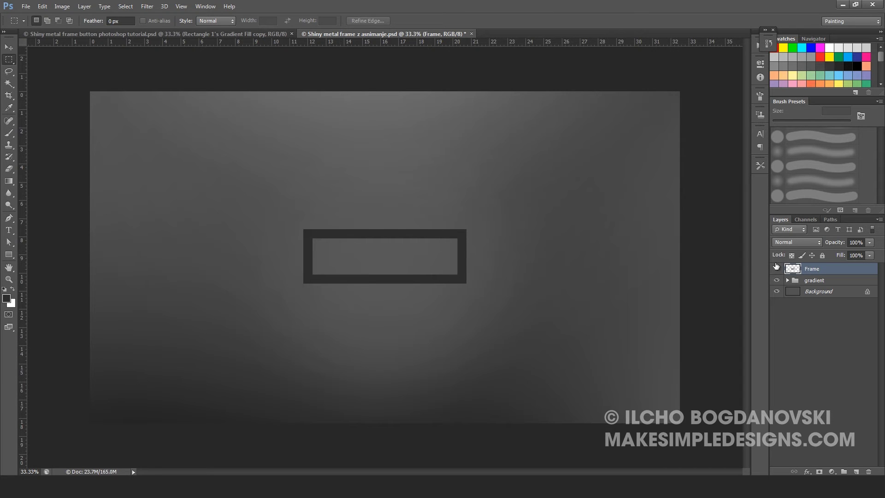
- Create a new layer named Button Core directly above the gradient group
{"action": "left_click", "coordinate": [818, 280]}
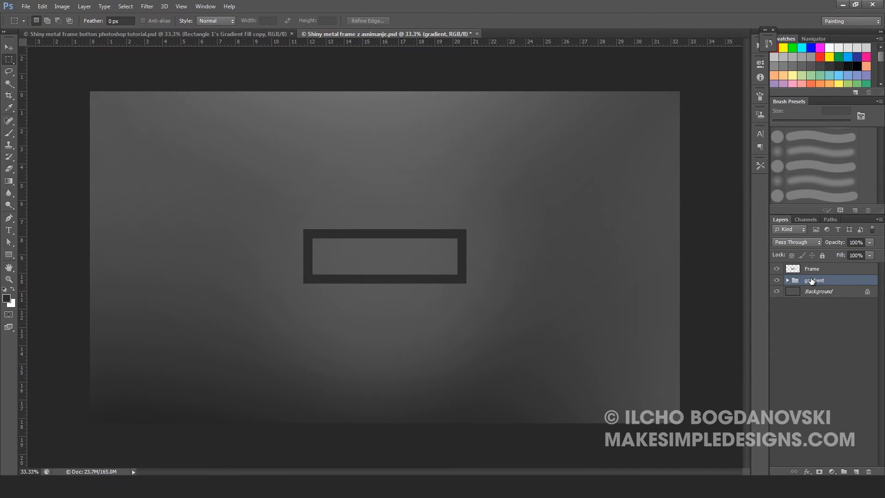
{"action": "key", "text": "ctrl+shift+n"}
{"action": "type", "text": "Button Core"}
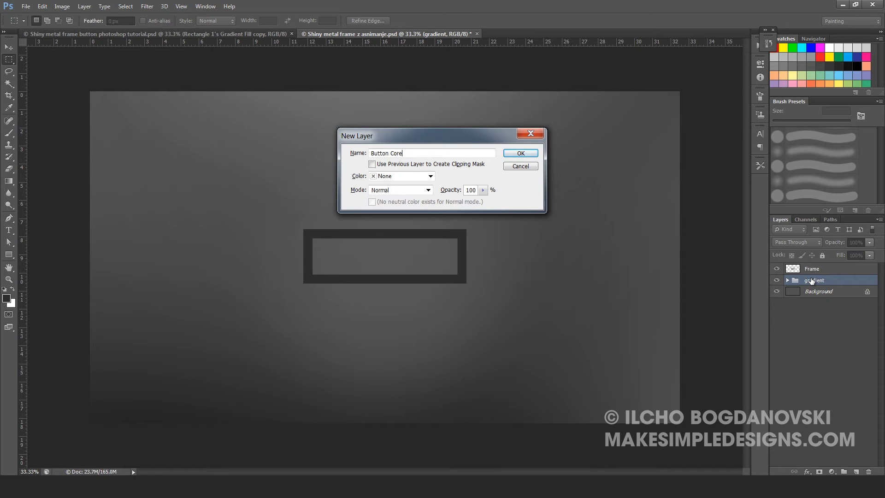
{"action": "key", "text": "Return"}
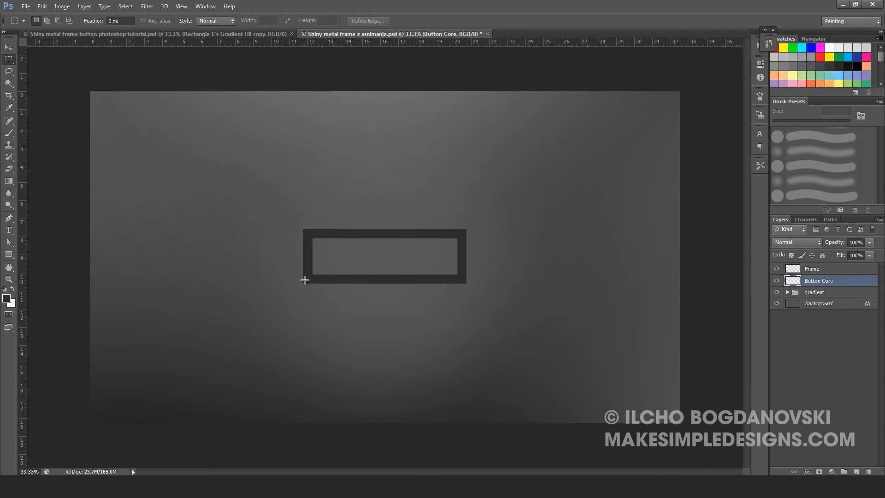
- Select a rectangle reaching halfway under the frame's border, fill it with #ef7251 on the Button Core layer and deselect
{"action": "left_click_drag", "start_coordinate": [308, 279], "coordinate": [463, 232]}
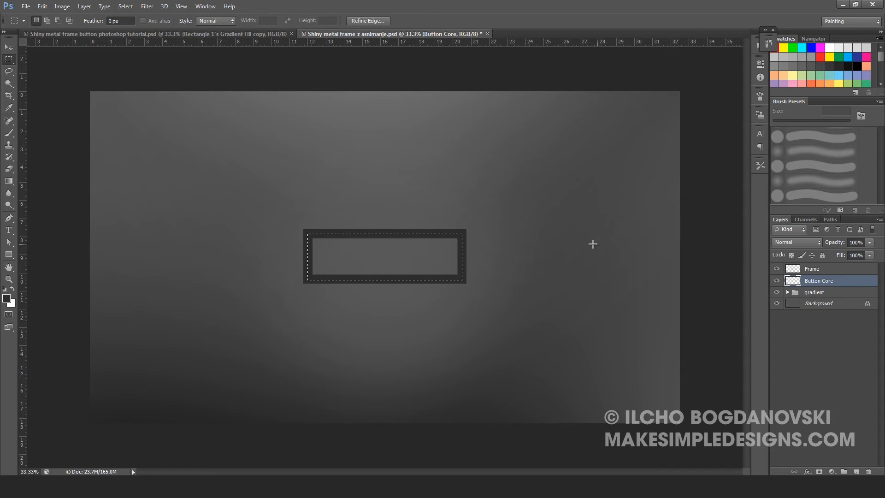
{"action": "left_click", "coordinate": [7, 298]}
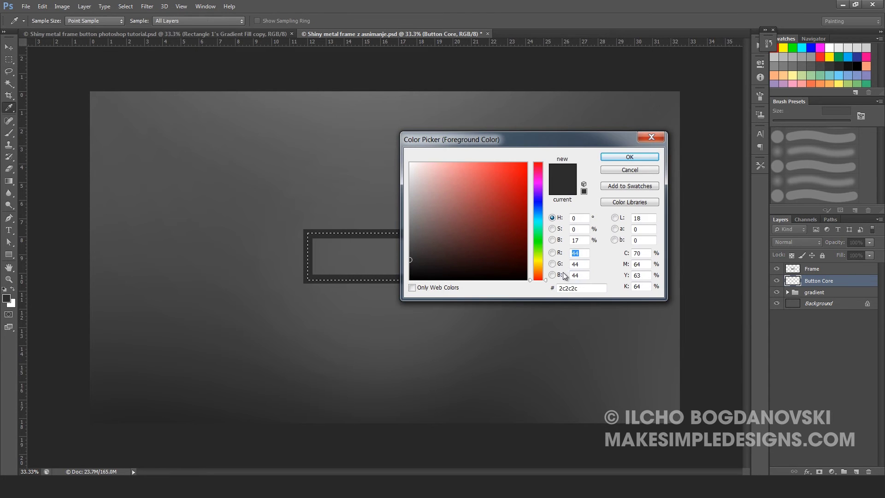
{"action": "left_click", "coordinate": [582, 288]}
{"action": "type", "text": "e"}
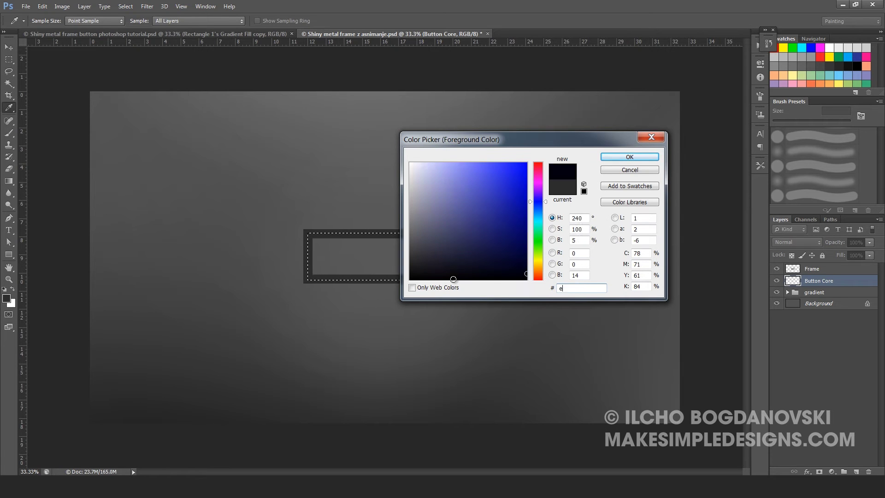
{"action": "type", "text": "f725"}
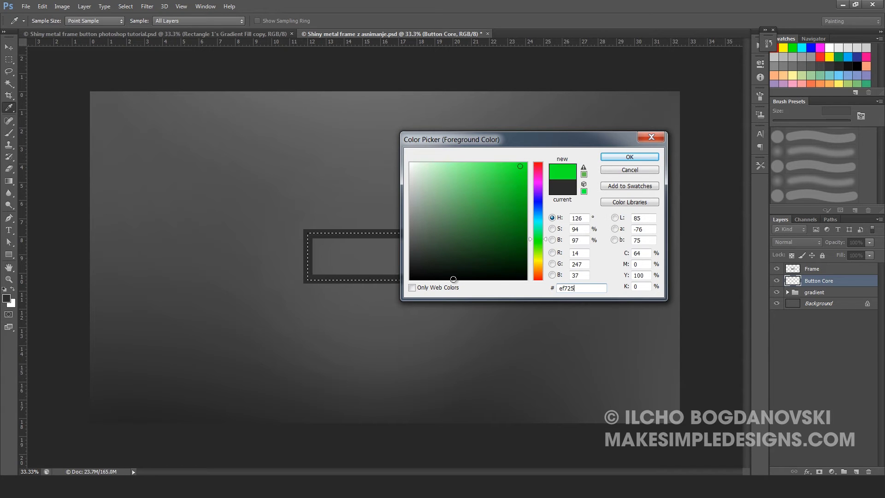
{"action": "type", "text": "1"}
{"action": "left_click", "coordinate": [616, 162]}
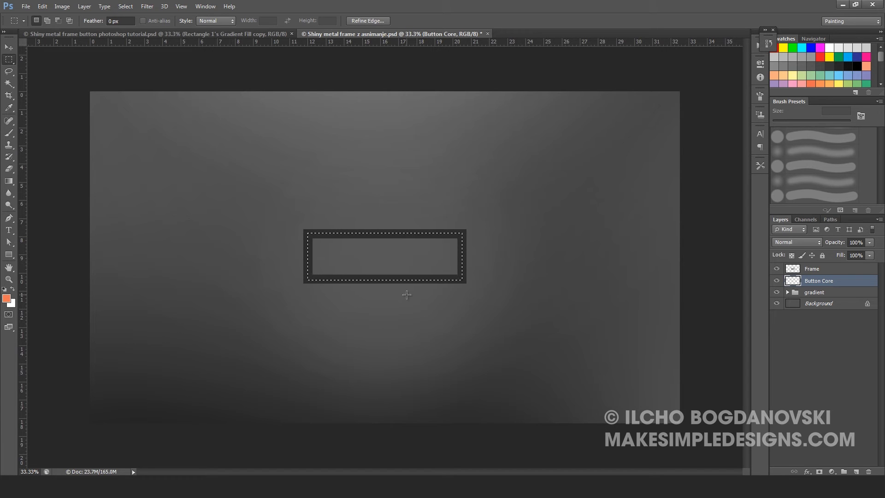
{"action": "key", "text": "alt+BackSpace"}
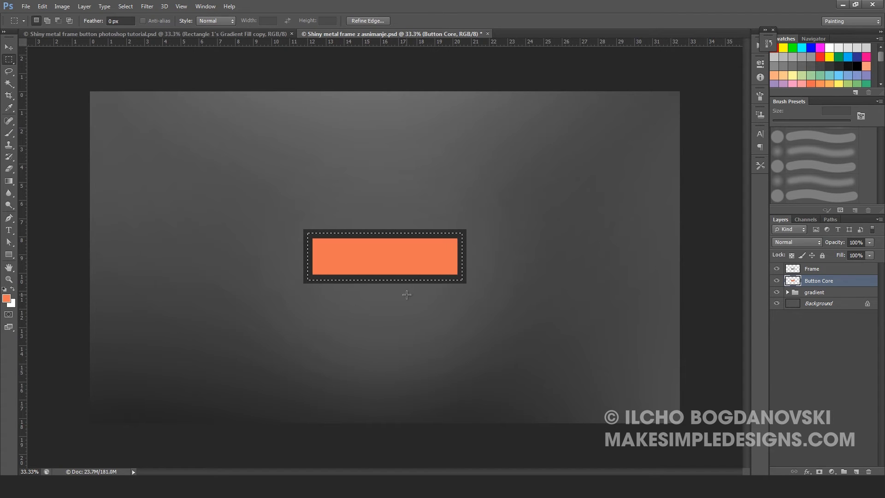
{"action": "key", "text": "ctrl+d"}
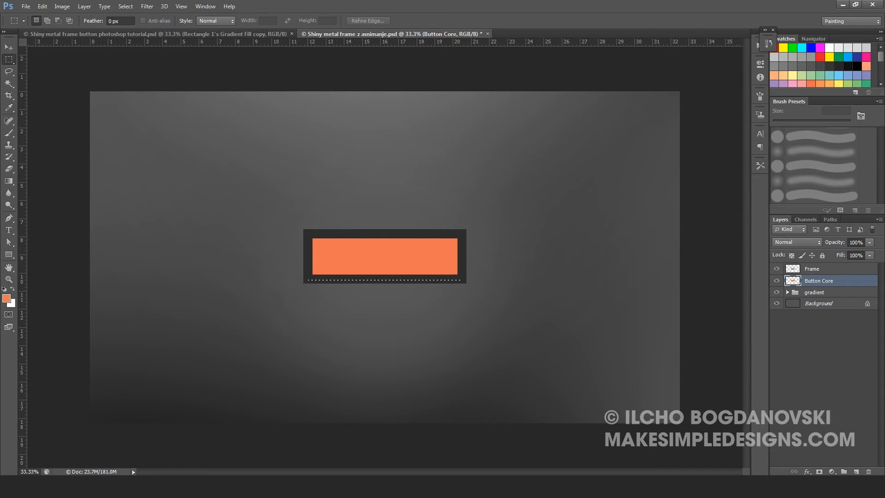
{"action": "key", "text": "ctrl+d"}
- Add a Gradient Overlay to the Button Core layer with Multiply blend mode and 41% opacity
{"action": "key", "text": "v"}
{"action": "key", "text": "x"}
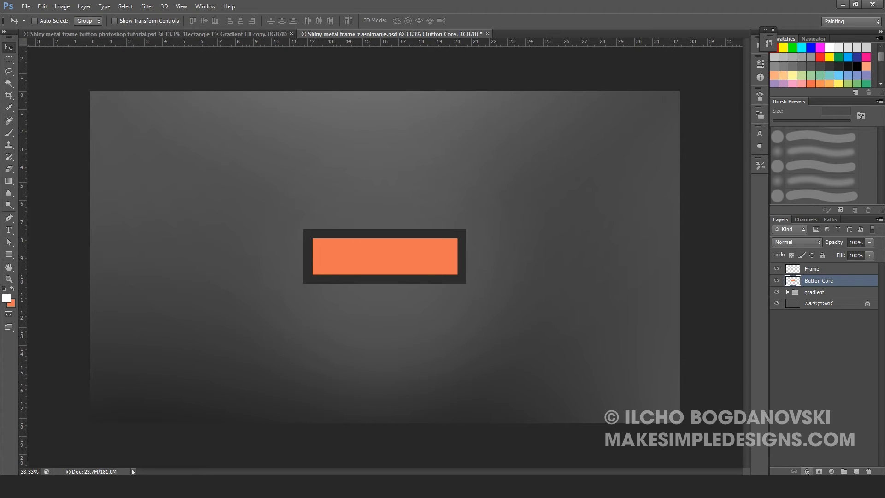
{"action": "left_click", "coordinate": [807, 471]}
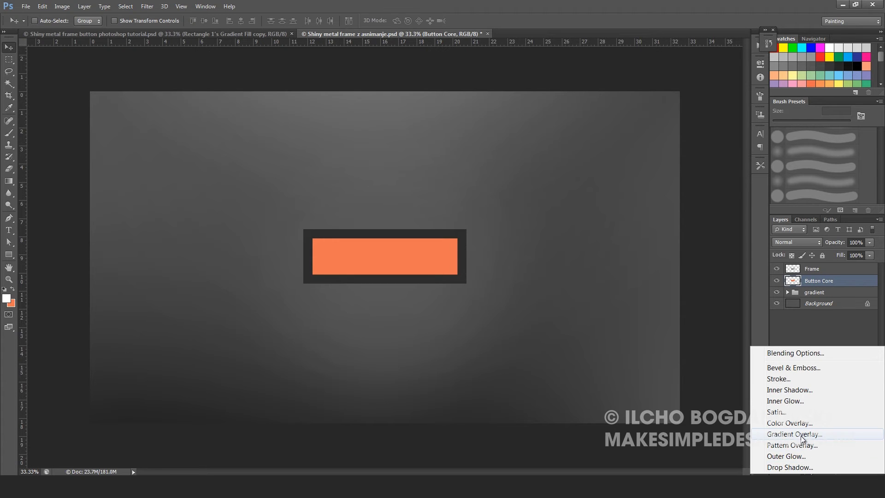
{"action": "left_click", "coordinate": [776, 437]}
{"action": "left_click_drag", "start_coordinate": [582, 129], "coordinate": [533, 140]}
{"action": "left_click", "coordinate": [550, 176]}
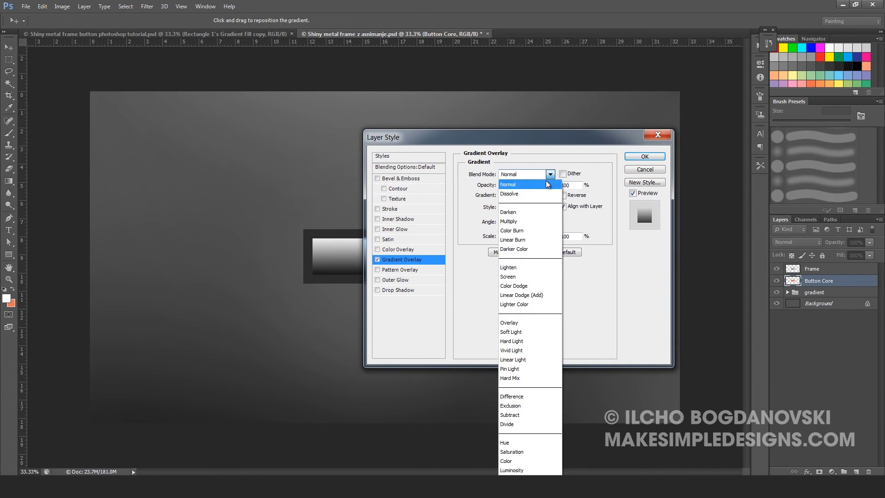
{"action": "left_click", "coordinate": [527, 222]}
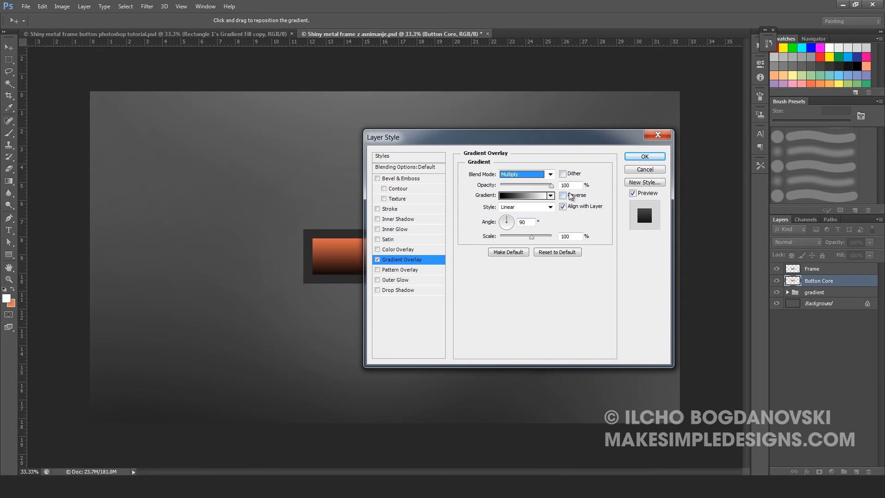
{"action": "key", "text": "Tab"}
{"action": "type", "text": "41"}
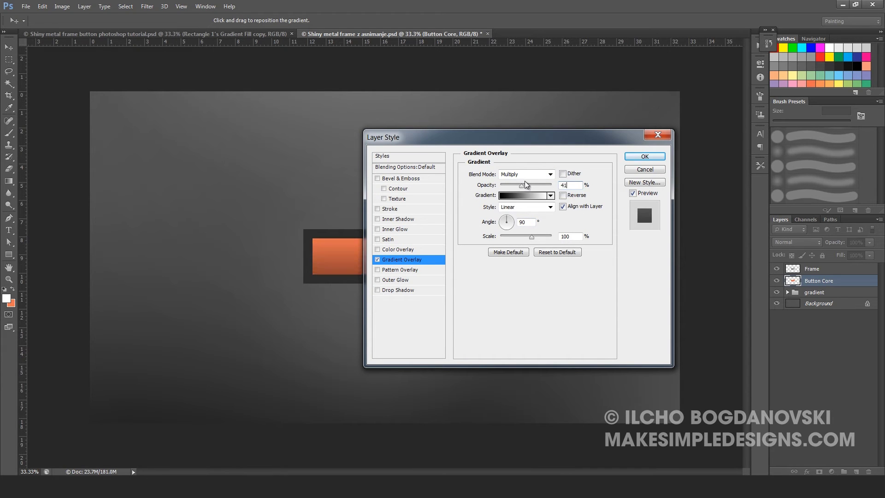
- Edit the overlay's gradient: move the black colour stop to location 9% and recolour it #c8c8c8
{"action": "left_click", "coordinate": [525, 196]}
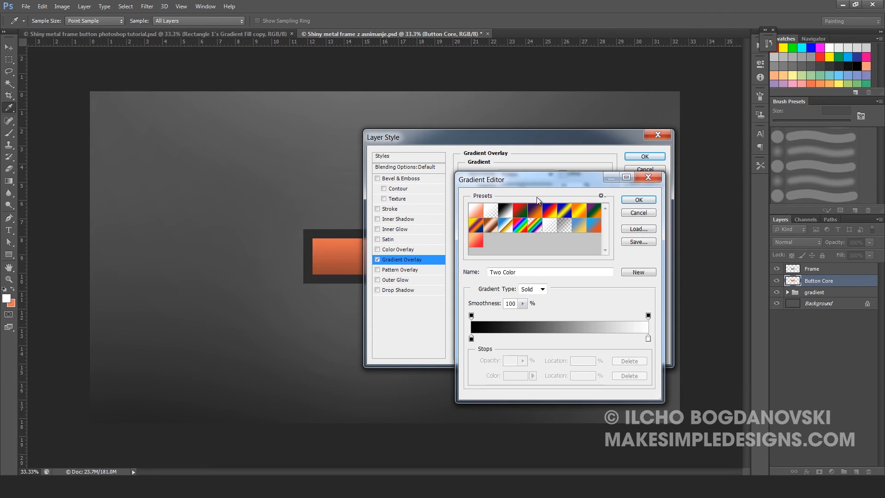
{"action": "left_click_drag", "start_coordinate": [563, 184], "coordinate": [496, 172]}
{"action": "left_click_drag", "start_coordinate": [397, 321], "coordinate": [413, 321]}
{"action": "double_click", "coordinate": [413, 322]}
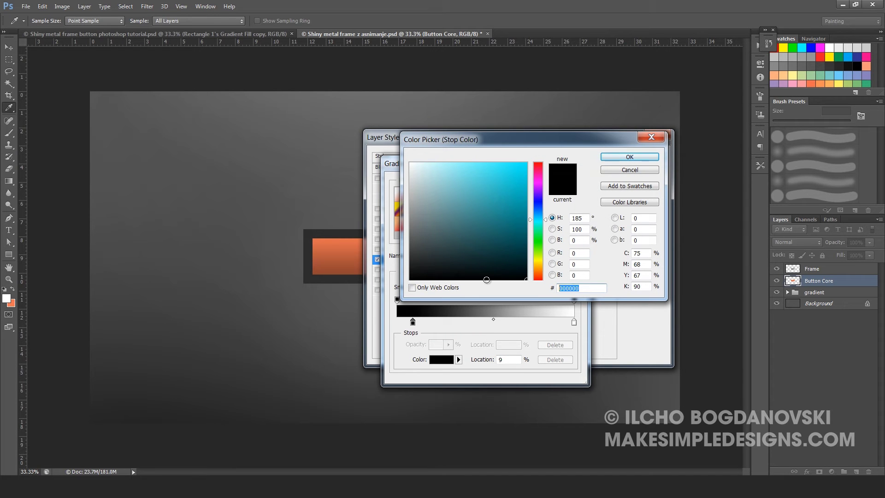
{"action": "type", "text": "c8c8c8"}
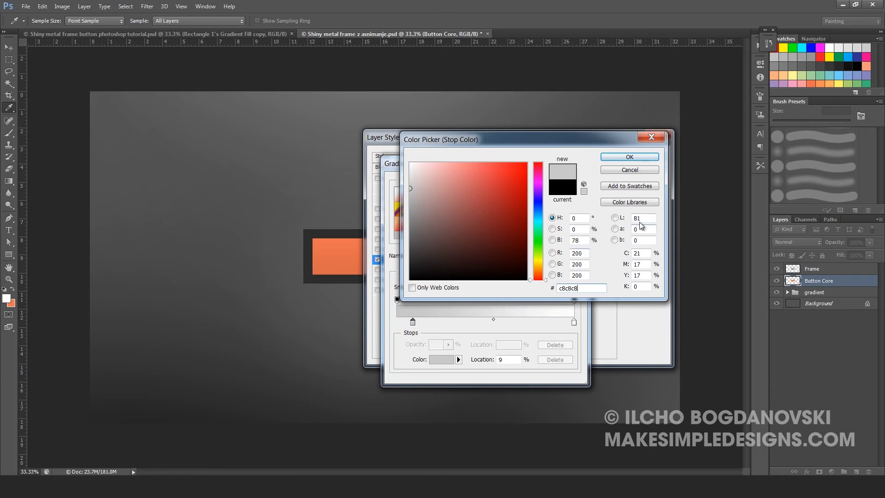
{"action": "left_click", "coordinate": [646, 156]}
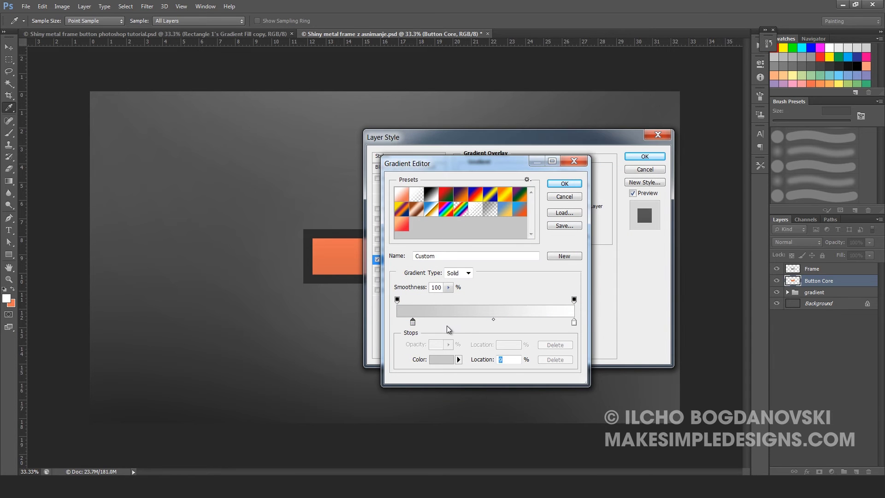
- Add a second colour stop at location 19% and set its colour to #262626
{"action": "left_click_drag", "start_coordinate": [444, 322], "coordinate": [431, 324]}
{"action": "double_click", "coordinate": [430, 322]}
{"action": "double_click", "coordinate": [580, 287]}
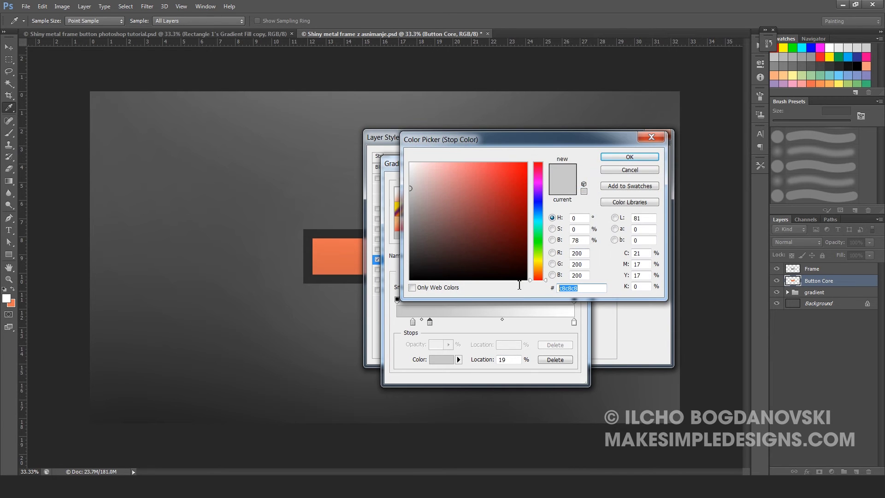
{"action": "type", "text": "2626"}
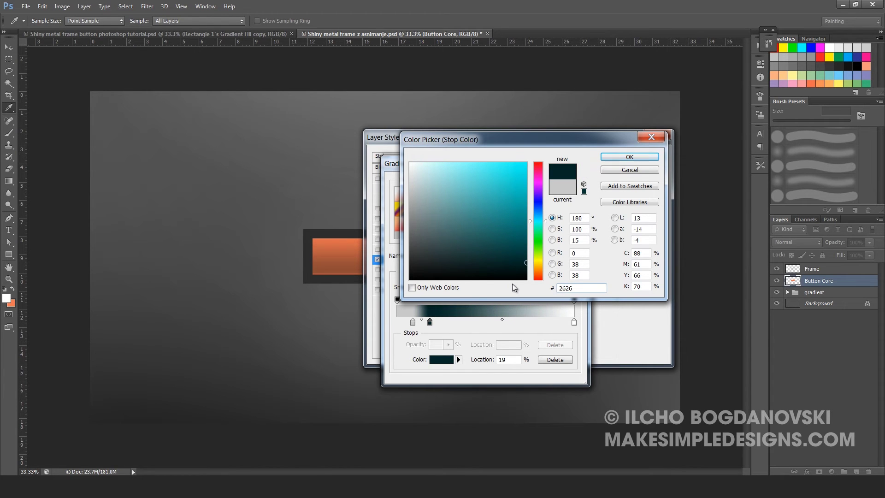
{"action": "type", "text": "26"}
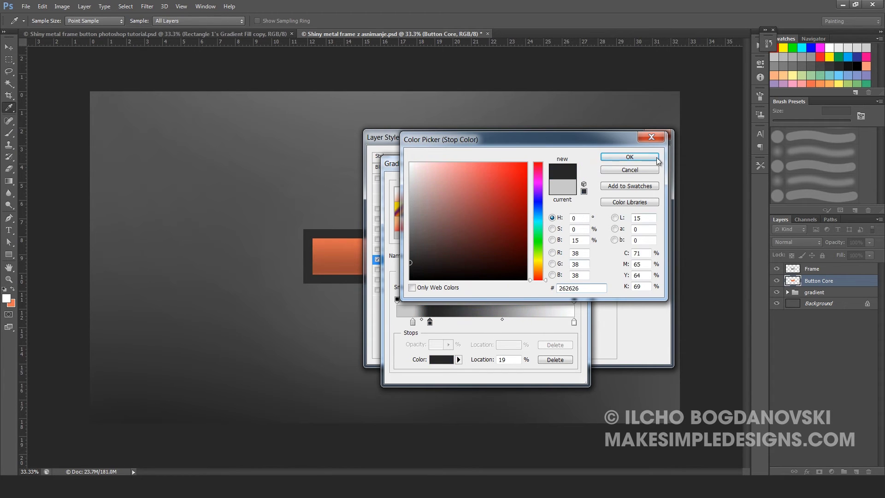
{"action": "left_click", "coordinate": [630, 157]}
- Move the white colour stop to location 79%, keep its colour #ffffff and accept the edited gradient
{"action": "left_click_drag", "start_coordinate": [574, 322], "coordinate": [539, 324]}
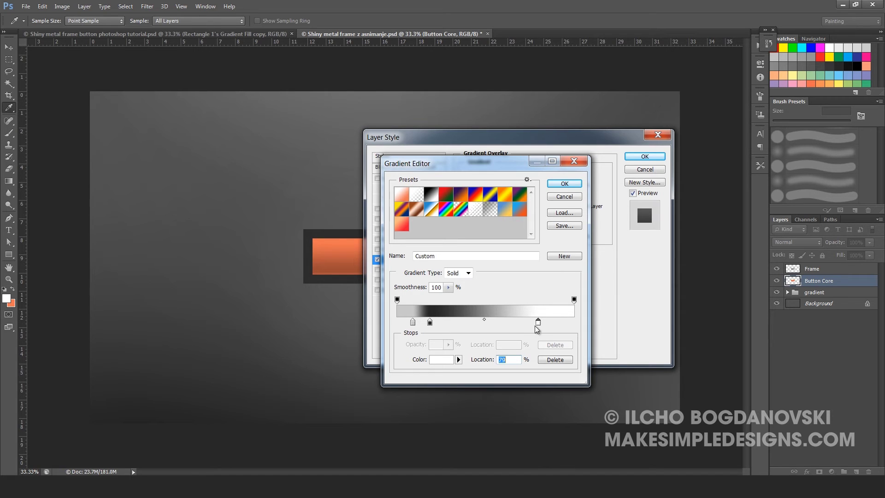
{"action": "double_click", "coordinate": [538, 323]}
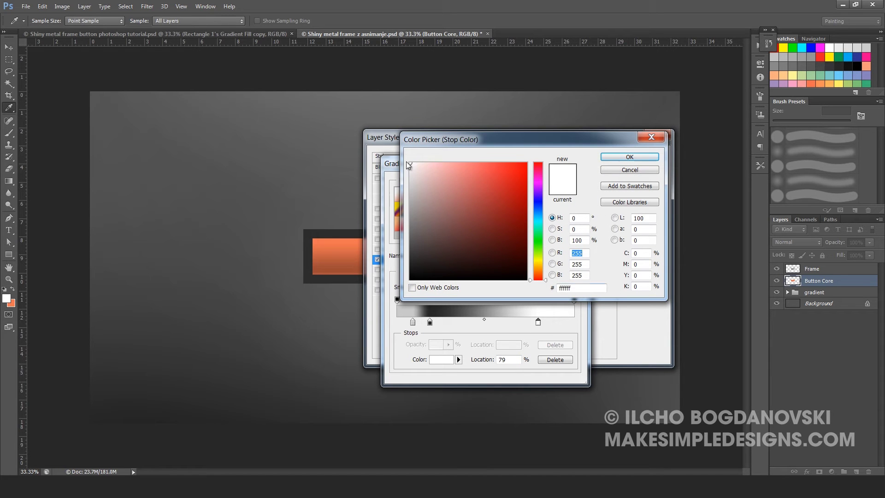
{"action": "left_click", "coordinate": [645, 158]}
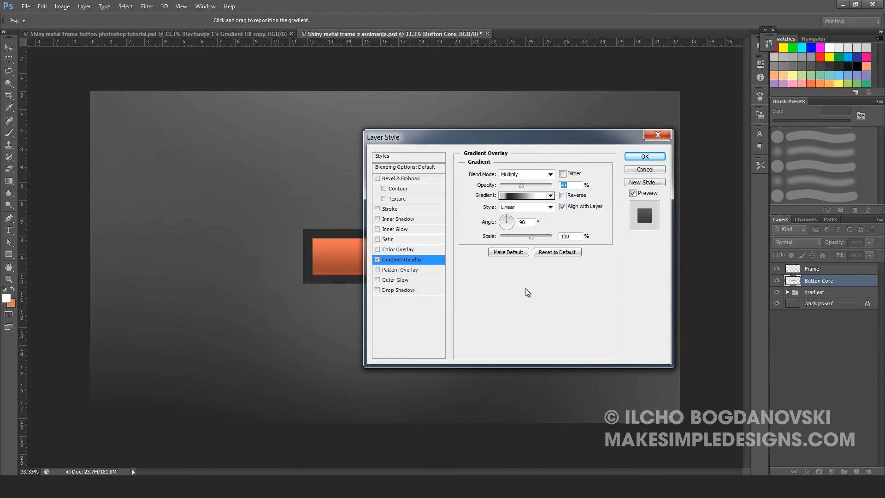
- Add a Multiply Inner Shadow to the Button Core layer with 100% opacity, distance 0 px and size 152 px, and accept the layer style
{"action": "left_click", "coordinate": [378, 219]}
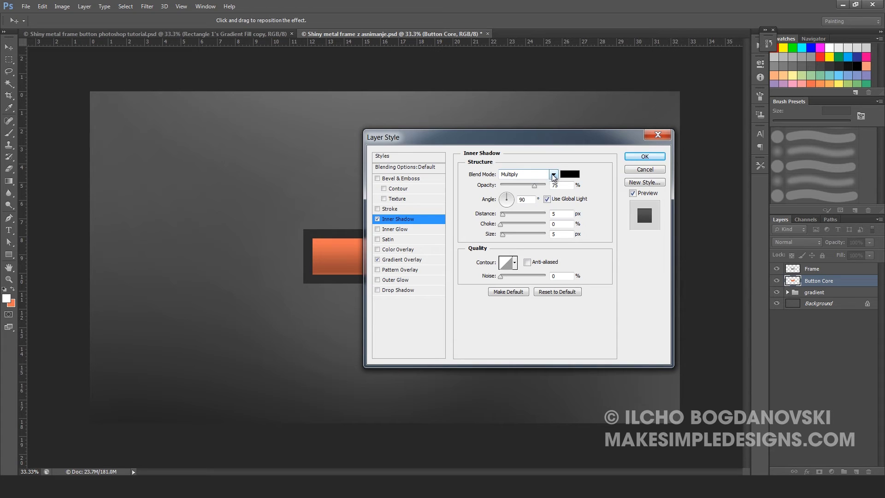
{"action": "left_click_drag", "start_coordinate": [535, 190], "coordinate": [549, 190]}
{"action": "double_click", "coordinate": [558, 186]}
{"action": "left_click_drag", "start_coordinate": [504, 215], "coordinate": [491, 229]}
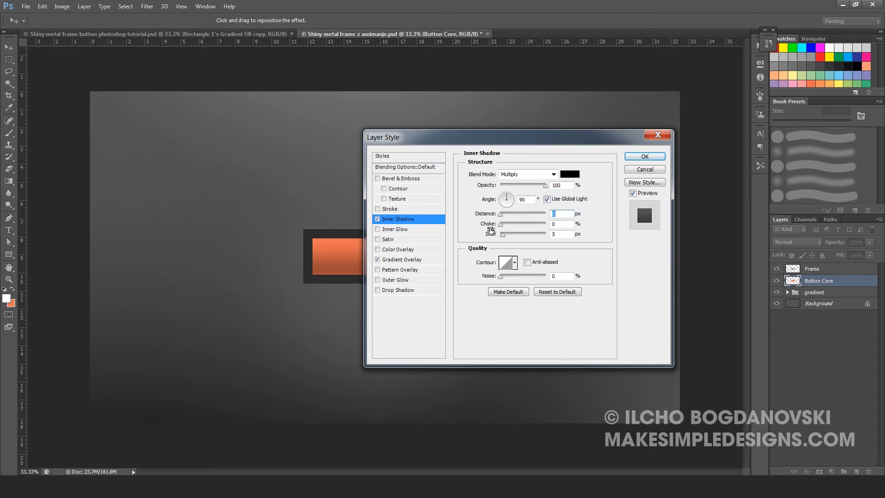
{"action": "left_click", "coordinate": [567, 234]}
{"action": "double_click", "coordinate": [567, 236]}
{"action": "left_click_drag", "start_coordinate": [502, 234], "coordinate": [529, 234]}
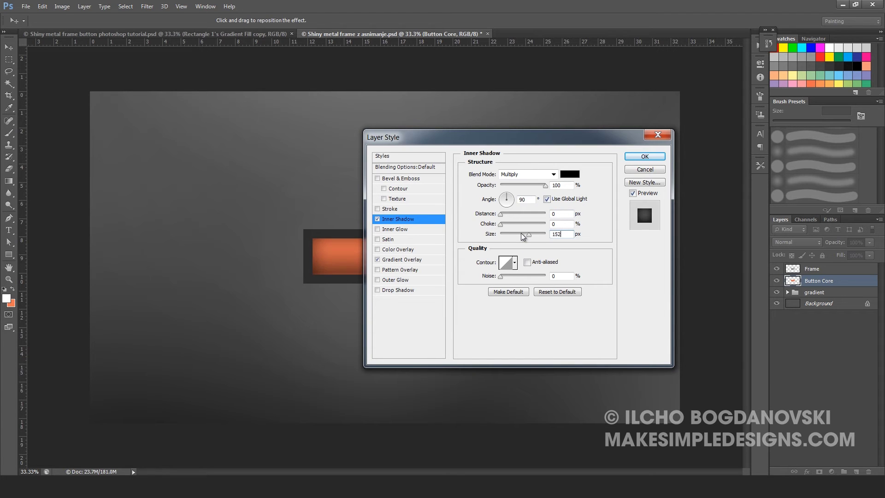
{"action": "left_click", "coordinate": [640, 157]}
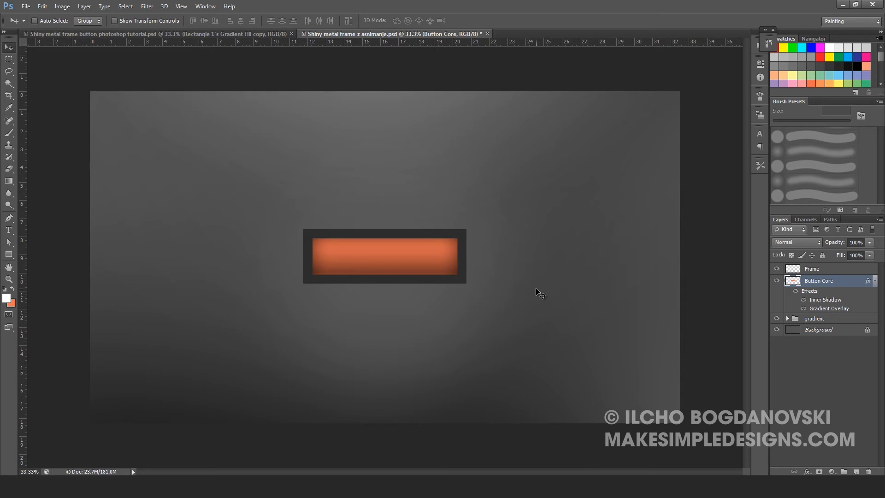
- Create a new layer named "Button Core Highlight" directly above the Button Core layer
{"action": "key", "text": "ctrl+shift+n"}
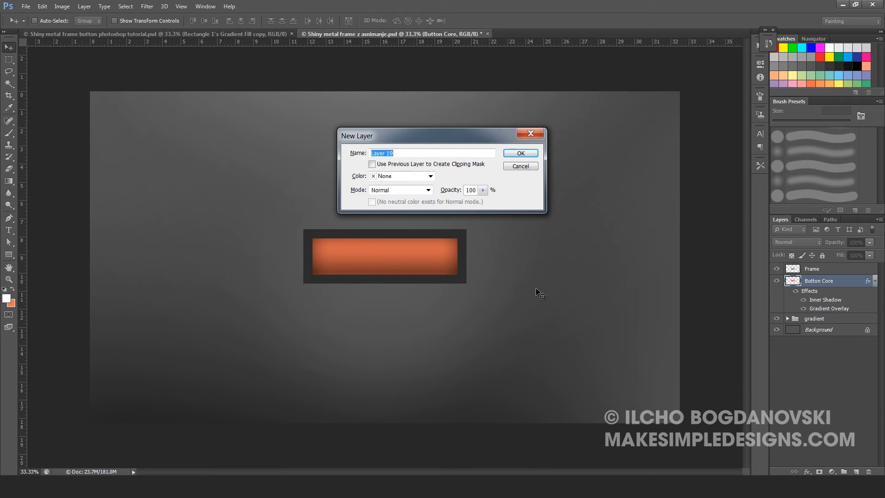
{"action": "type", "text": "Button Core Highlight"}
{"action": "key", "text": "Return"}
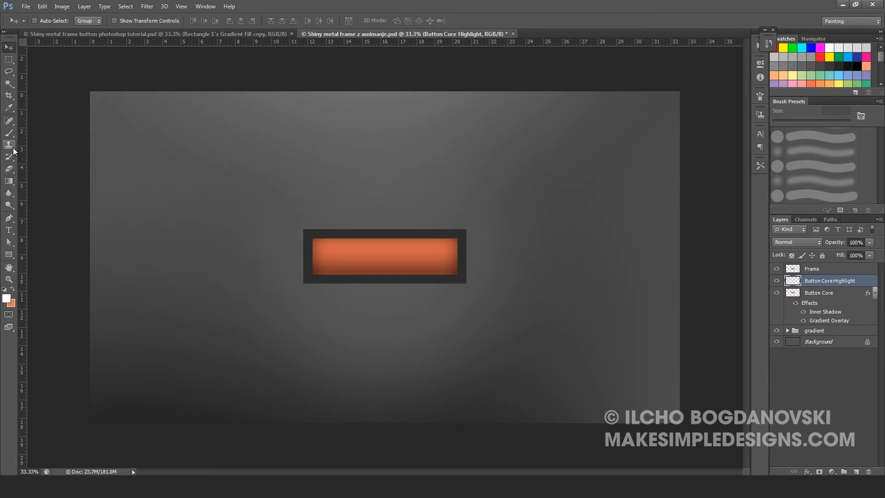
- Paint a single white dab in the upper middle of the orange core with a soft 127 px brush at 100% opacity
{"action": "left_click", "coordinate": [9, 133]}
{"action": "left_click", "coordinate": [200, 21]}
{"action": "left_click", "coordinate": [202, 31]}
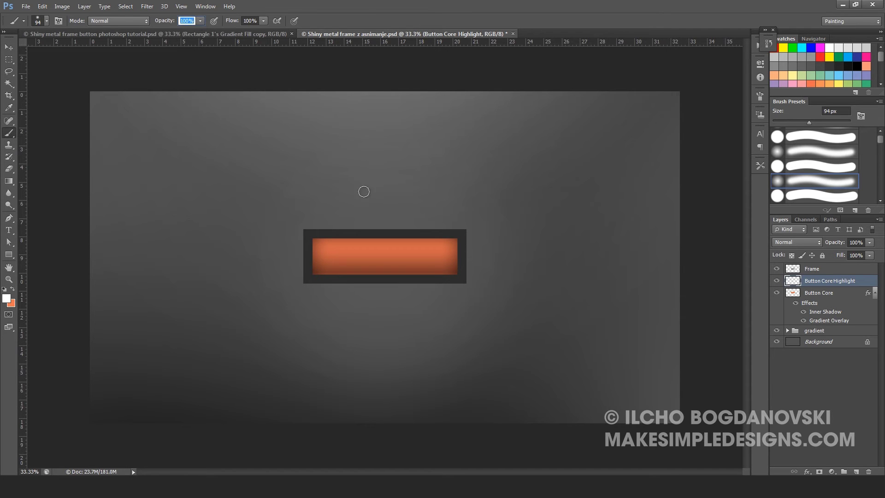
{"action": "right_click", "coordinate": [385, 248]}
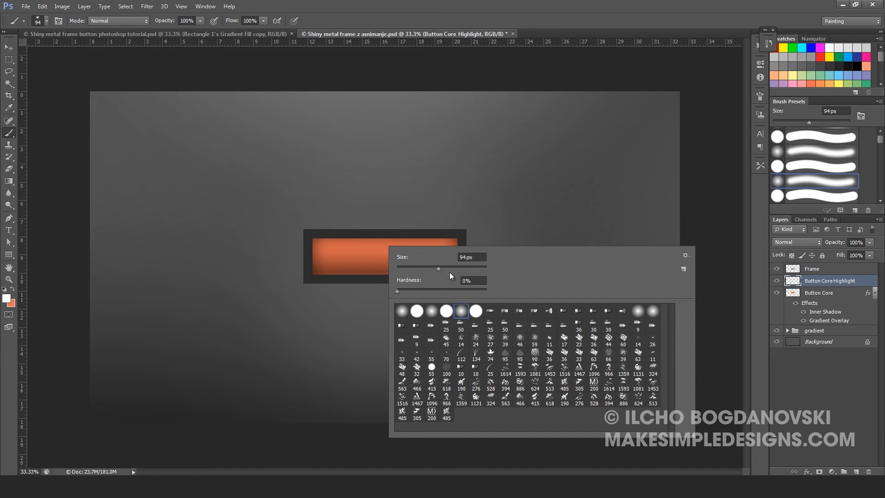
{"action": "left_click", "coordinate": [447, 268]}
{"action": "left_click", "coordinate": [381, 248]}
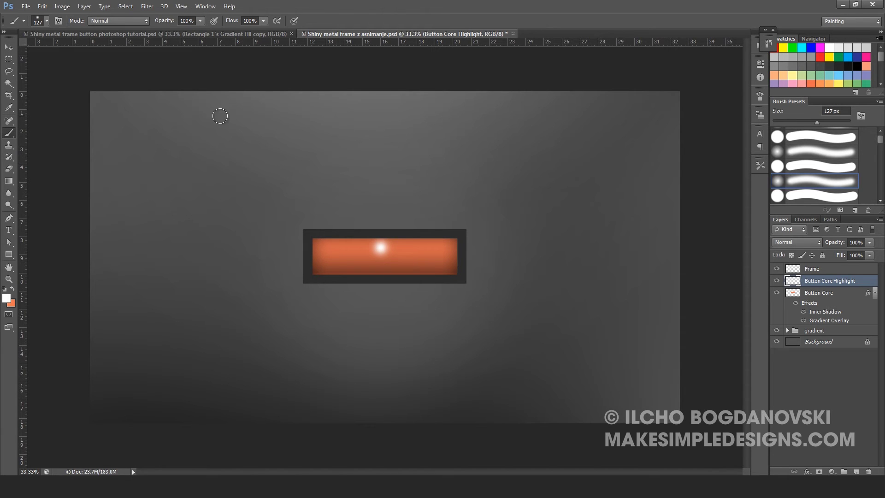
- Apply a Motion Blur to the white dab with angle 0° and distance 400 pixels
{"action": "left_click", "coordinate": [150, 7]}
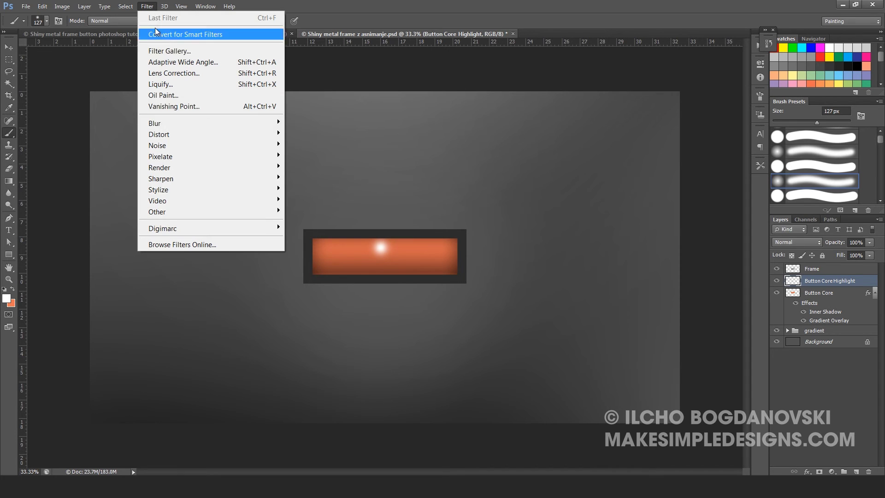
{"action": "mouse_move", "coordinate": [177, 121]}
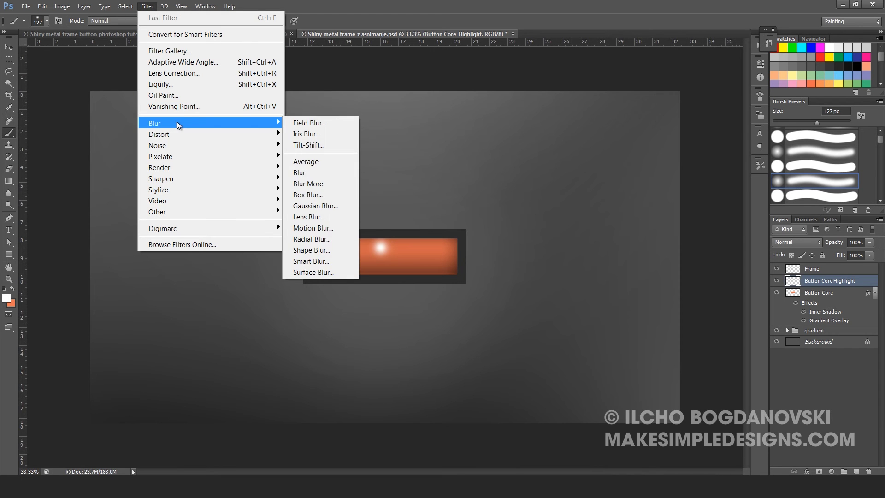
{"action": "left_click", "coordinate": [314, 228]}
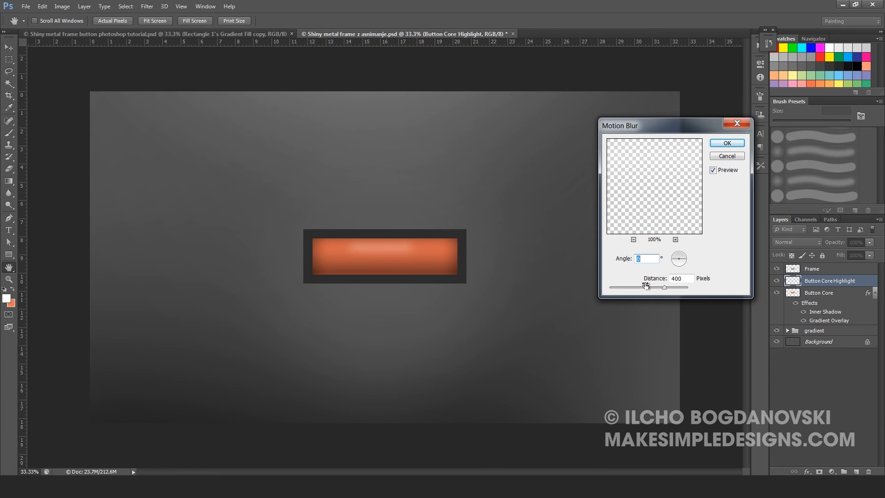
{"action": "left_click", "coordinate": [727, 143]}
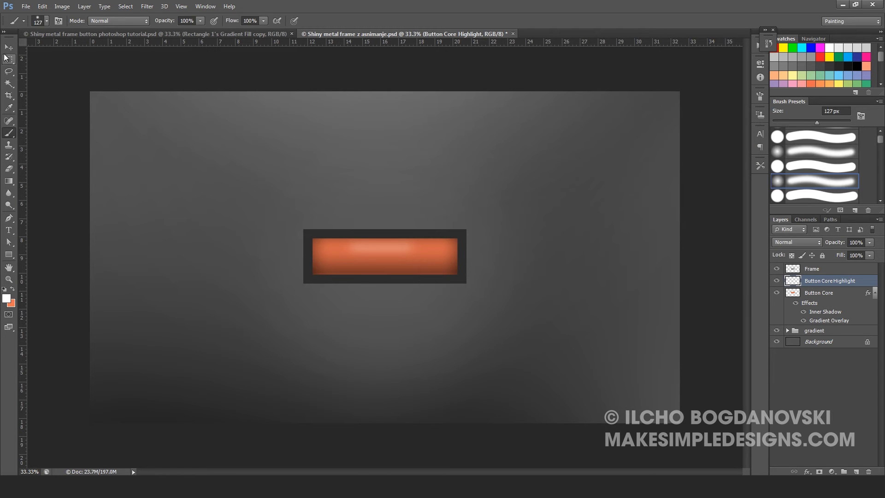
- Stretch the blurred highlight to almost the full width of the orange core, flatten it from above and set its layer opacity to 67%
{"action": "key", "text": "ctrl+t"}
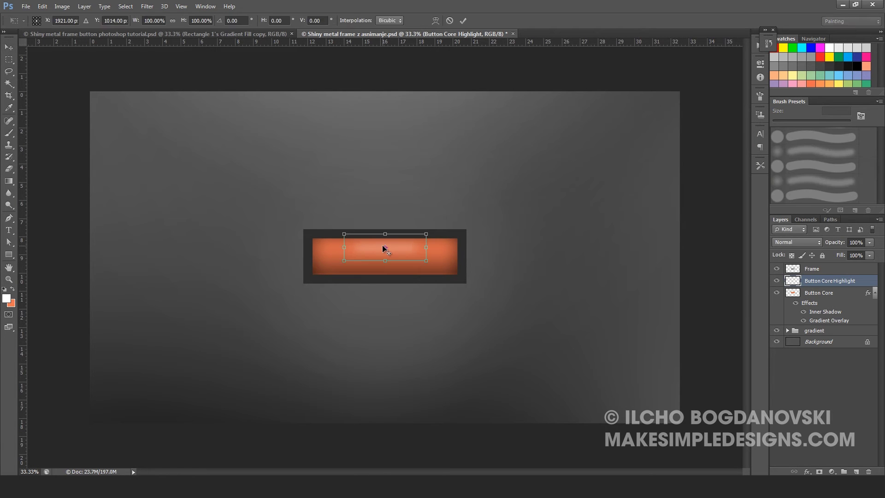
{"action": "left_click_drag", "start_coordinate": [426, 247], "coordinate": [451, 248]}
{"action": "left_click_drag", "start_coordinate": [345, 247], "coordinate": [315, 248]}
{"action": "left_click_drag", "start_coordinate": [381, 230], "coordinate": [385, 240]}
{"action": "key", "text": "Return"}
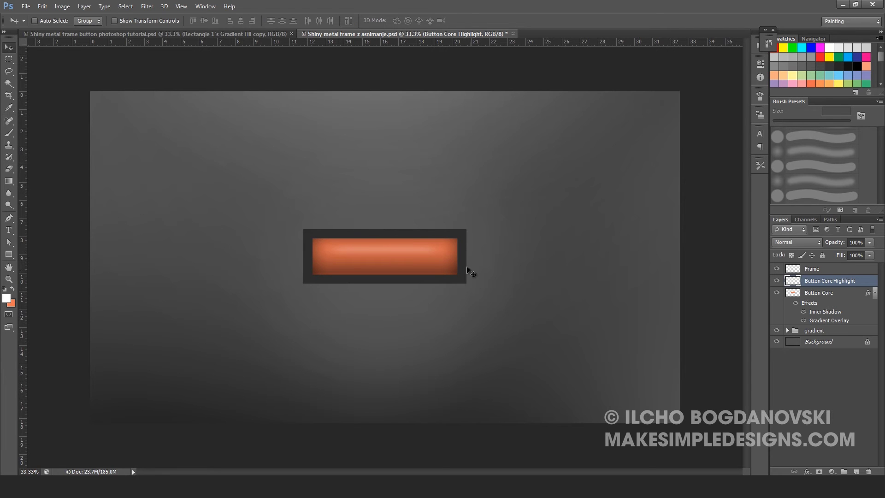
{"action": "left_click", "coordinate": [868, 245]}
{"action": "left_click_drag", "start_coordinate": [854, 251], "coordinate": [849, 252]}
- Duplicate the Button Core Highlight layer and set the copy's opacity to 79%
{"action": "left_click", "coordinate": [830, 281]}
{"action": "right_click", "coordinate": [827, 281]}
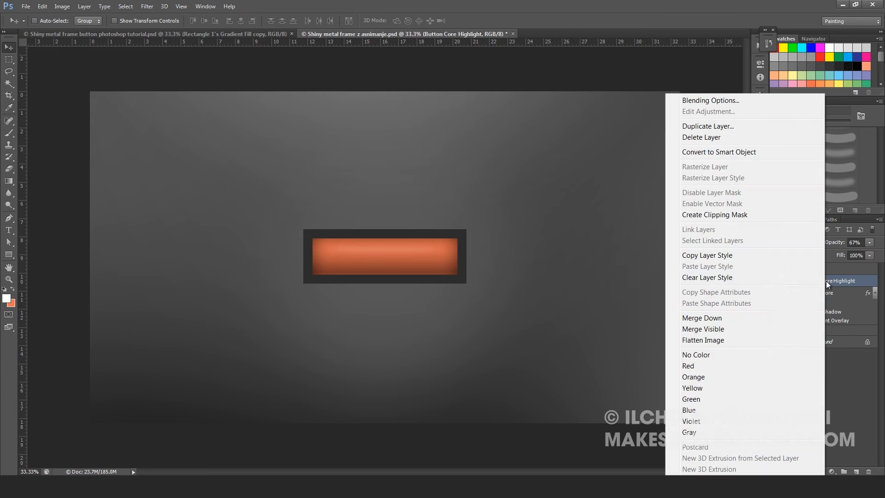
{"action": "left_click", "coordinate": [713, 128]}
{"action": "left_click", "coordinate": [521, 152]}
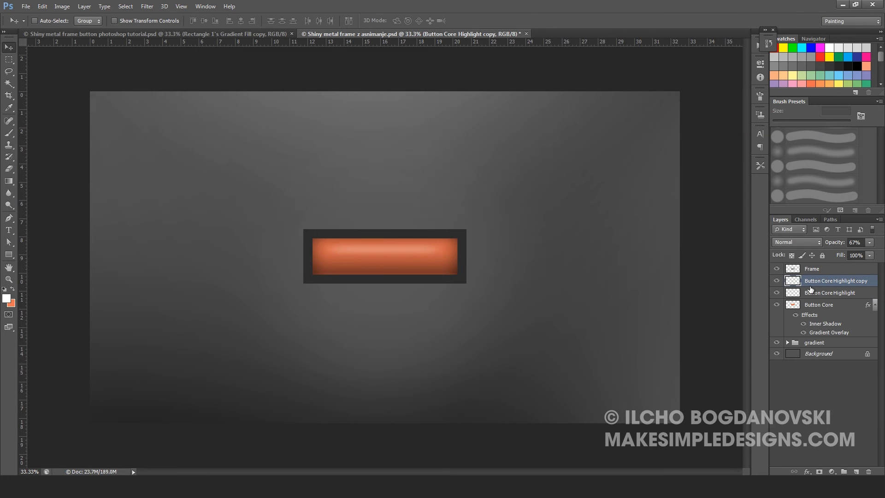
{"action": "left_click", "coordinate": [869, 243]}
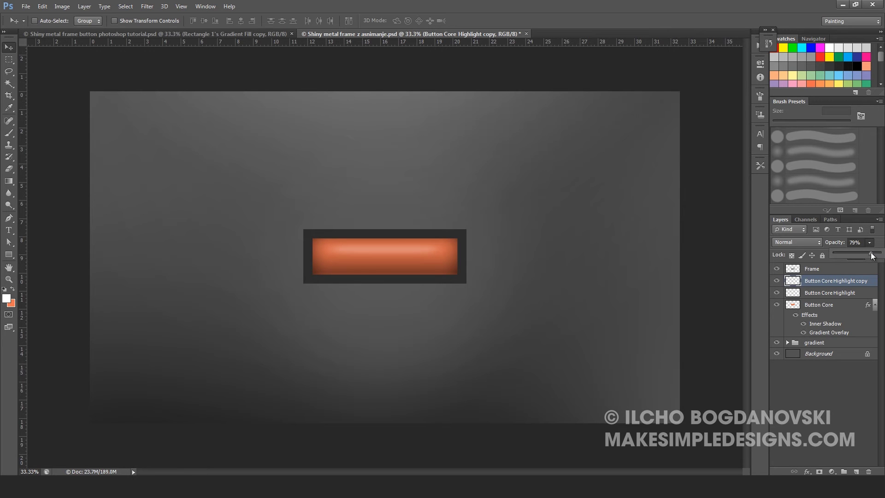
- Scale the highlight copy down about its centre to a narrower strip, then extend its lower edge slightly
{"action": "key", "text": "ctrl+t"}
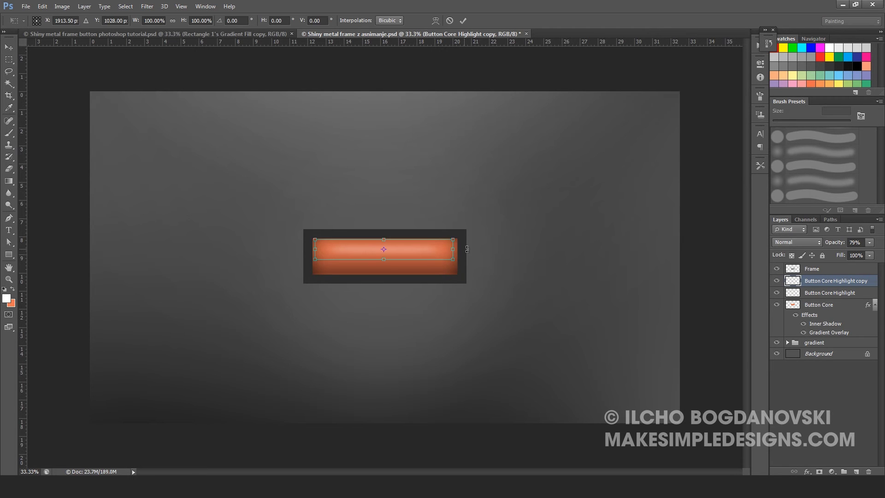
{"action": "left_click_drag", "start_coordinate": [453, 239], "coordinate": [434, 262]}
{"action": "key", "text": "Return"}
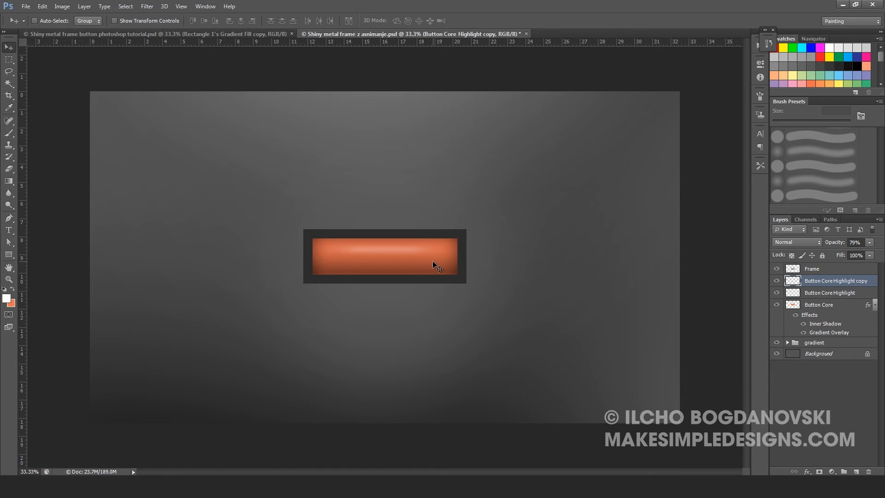
{"action": "key", "text": "ctrl+t"}
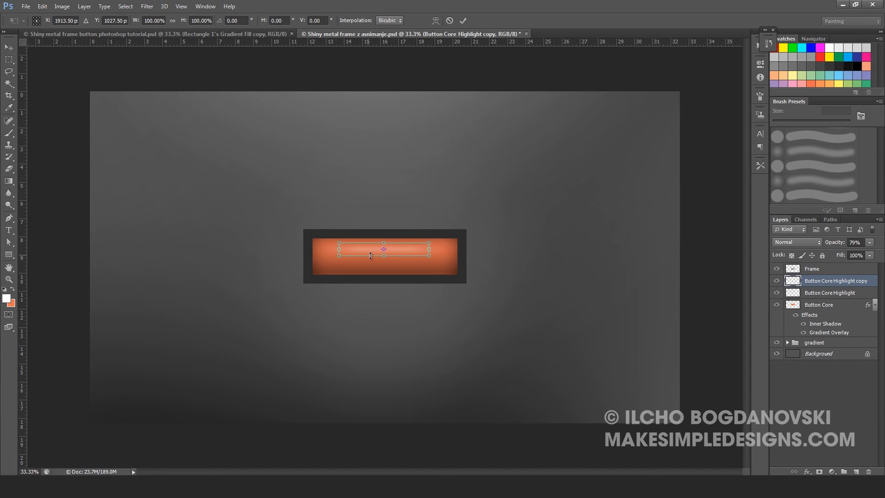
{"action": "left_click_drag", "start_coordinate": [384, 257], "coordinate": [386, 255]}
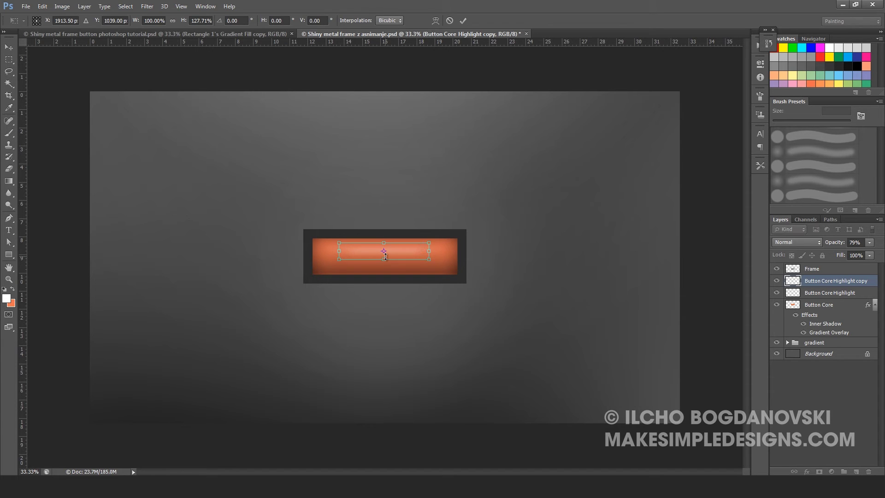
{"action": "key", "text": "Return"}
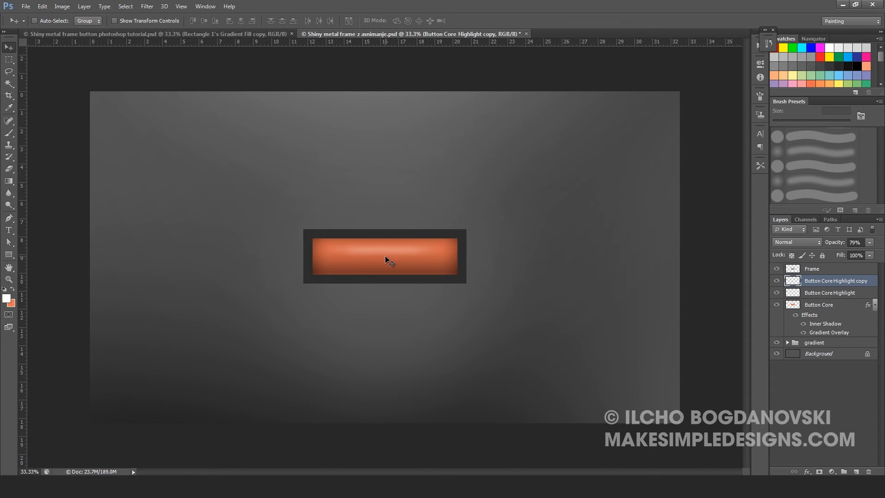
- Hide both highlight layers and set up the Gradient tool with the Foreground to Transparent gradient
{"action": "left_click", "coordinate": [776, 281]}
{"action": "left_click", "coordinate": [777, 292]}
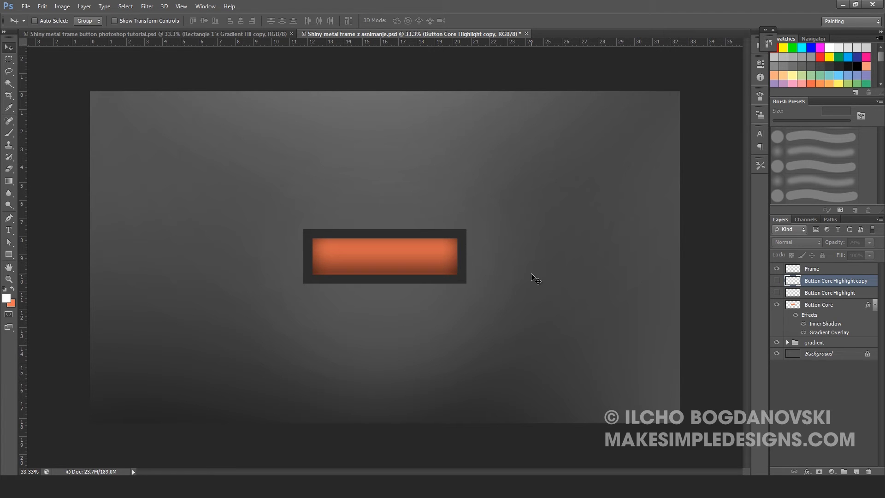
{"action": "left_click", "coordinate": [9, 180]}
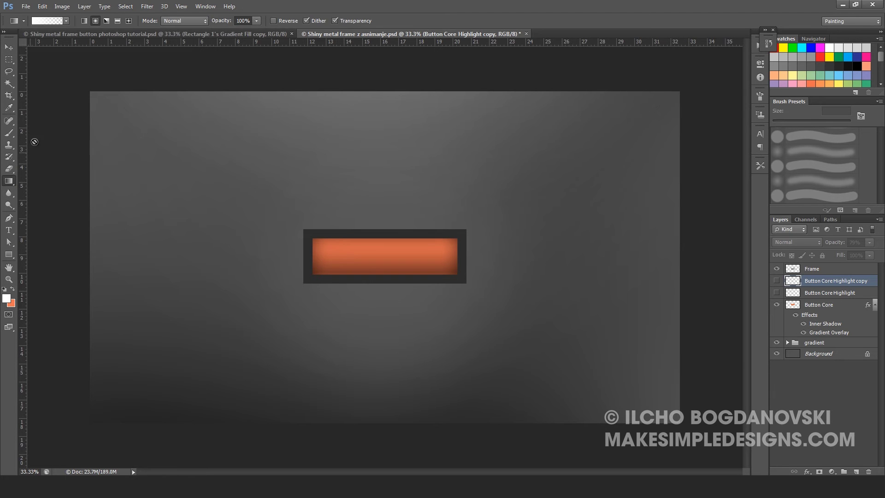
{"action": "left_click", "coordinate": [44, 21]}
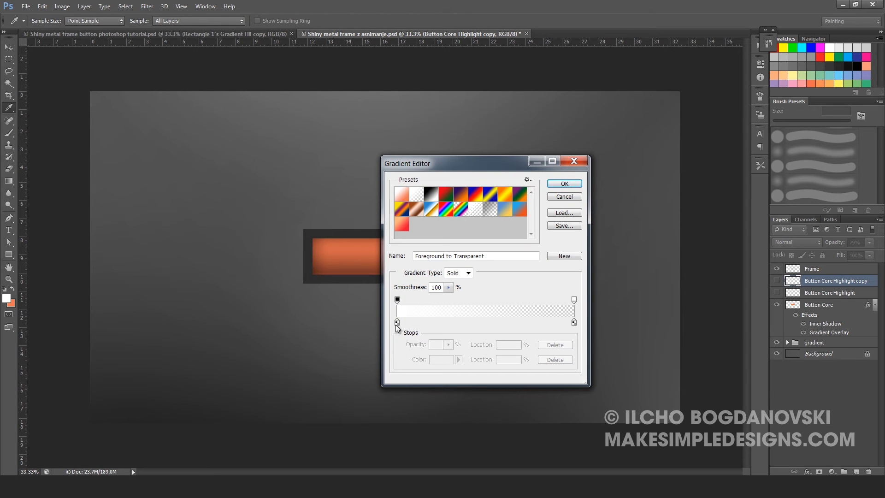
{"action": "left_click", "coordinate": [565, 184]}
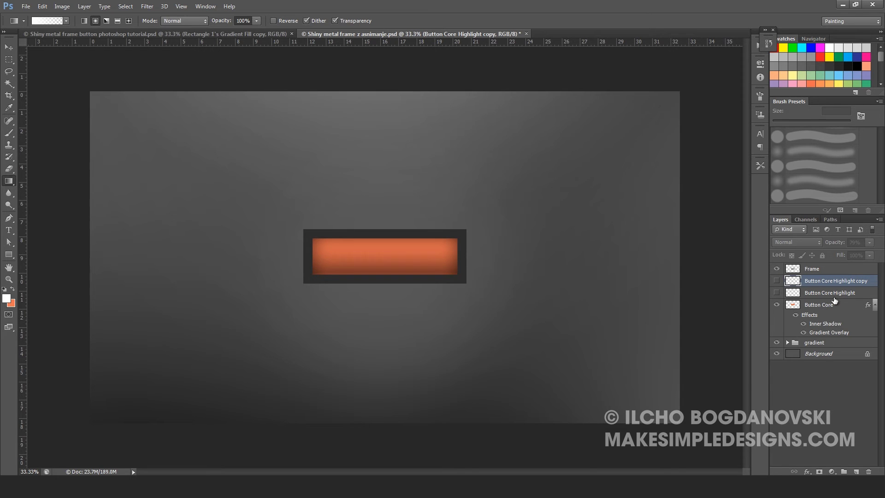
- Create another layer named "Button Core Highlight" and draw a white radial gradient outward from the upper middle of the orange core
{"action": "key", "text": "ctrl+shift+n"}
{"action": "type", "text": "Button"}
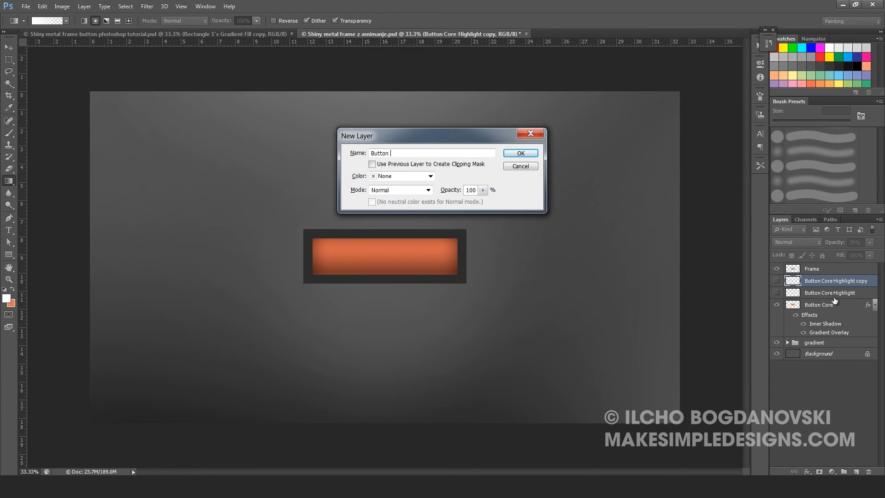
{"action": "type", "text": " Core Highlight"}
{"action": "key", "text": "Return"}
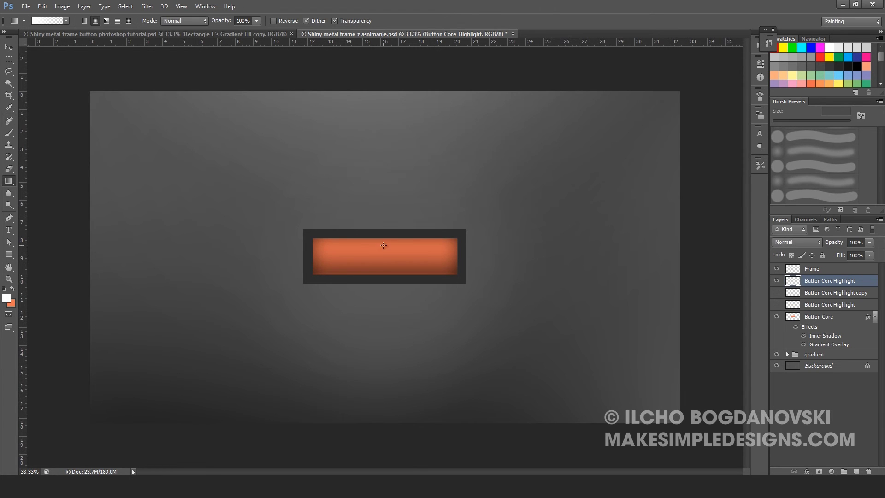
{"action": "left_click_drag", "start_coordinate": [387, 246], "coordinate": [441, 246]}
- Squash the radial gradient into a thin highlight spanning almost the core's full width and nudge it upward
{"action": "left_click", "coordinate": [8, 47]}
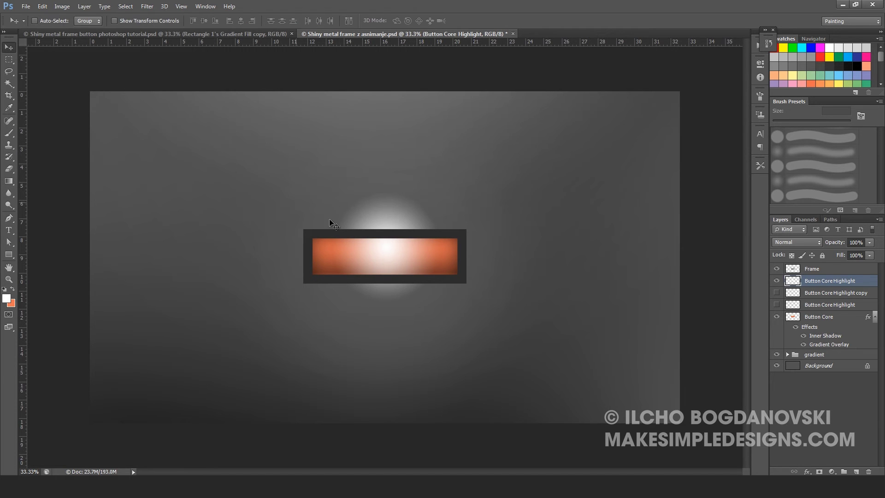
{"action": "key", "text": "ctrl+t"}
{"action": "left_click_drag", "start_coordinate": [387, 190], "coordinate": [457, 247]}
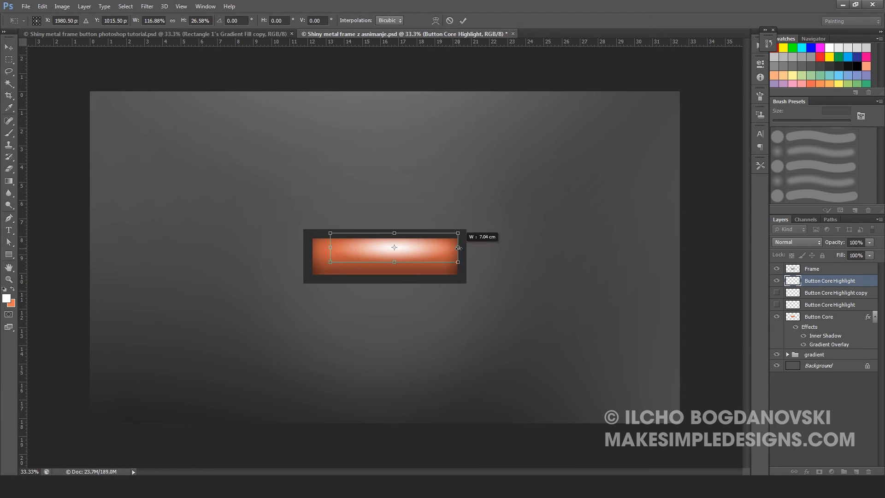
{"action": "left_click_drag", "start_coordinate": [332, 249], "coordinate": [315, 249]}
{"action": "left_click_drag", "start_coordinate": [387, 233], "coordinate": [388, 246]}
{"action": "key", "text": "Return"}
{"action": "key", "text": "shift+Up"}
{"action": "key", "text": "shift+Up"}
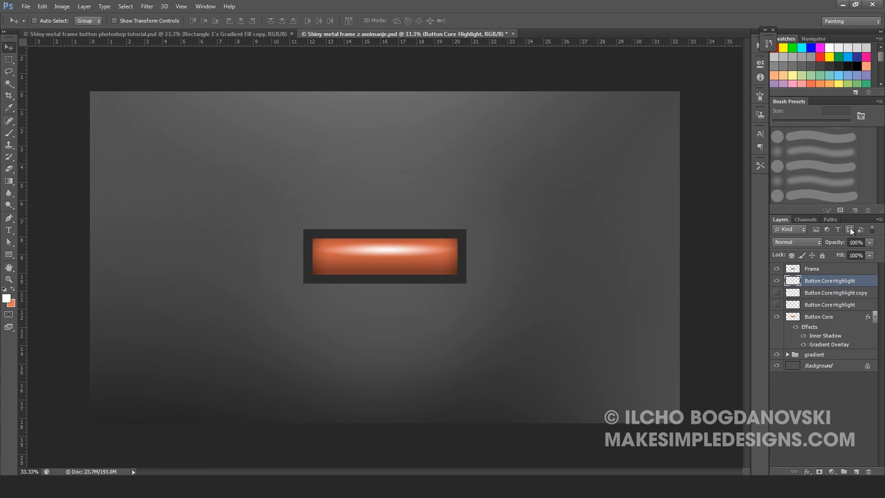
- Set the new gradient highlight layer's opacity to 29%
{"action": "left_click", "coordinate": [870, 243]}
{"action": "left_click_drag", "start_coordinate": [865, 249], "coordinate": [840, 255]}
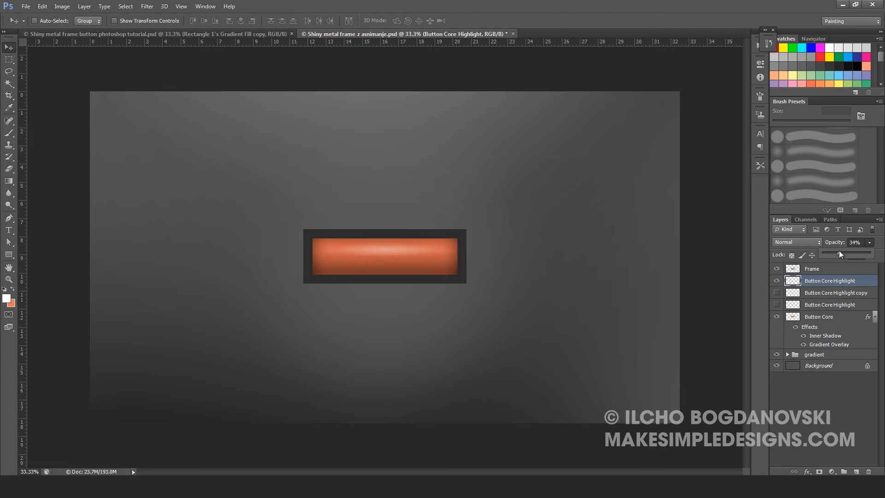
{"action": "left_click_drag", "start_coordinate": [838, 254], "coordinate": [835, 269]}
- Create a new layer named "Button Core Highlight" directly above the 29% opacity gradient highlight layer
{"action": "left_click", "coordinate": [832, 284]}
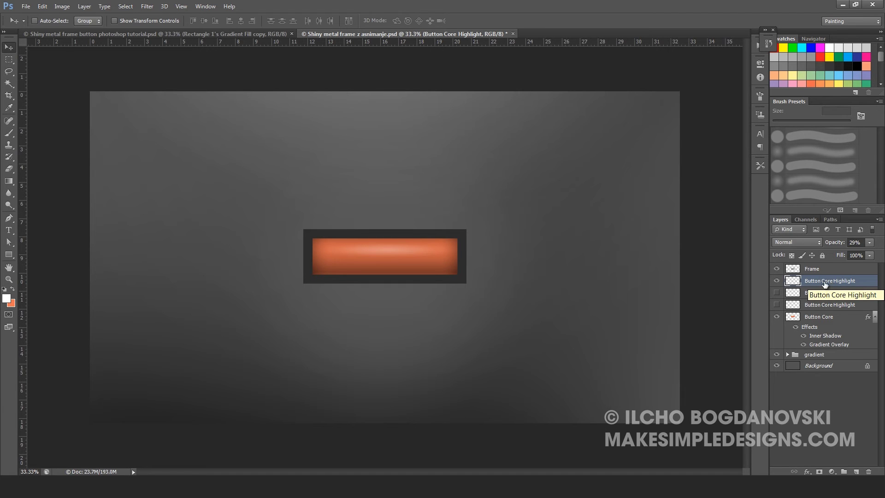
{"action": "key", "text": "ctrl+shift+n"}
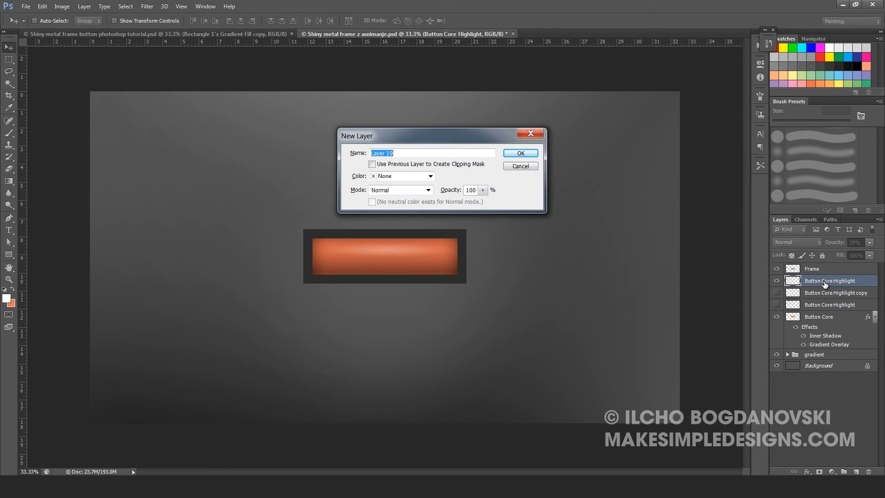
{"action": "type", "text": "Button Core Highlight"}
{"action": "key", "text": "Return"}
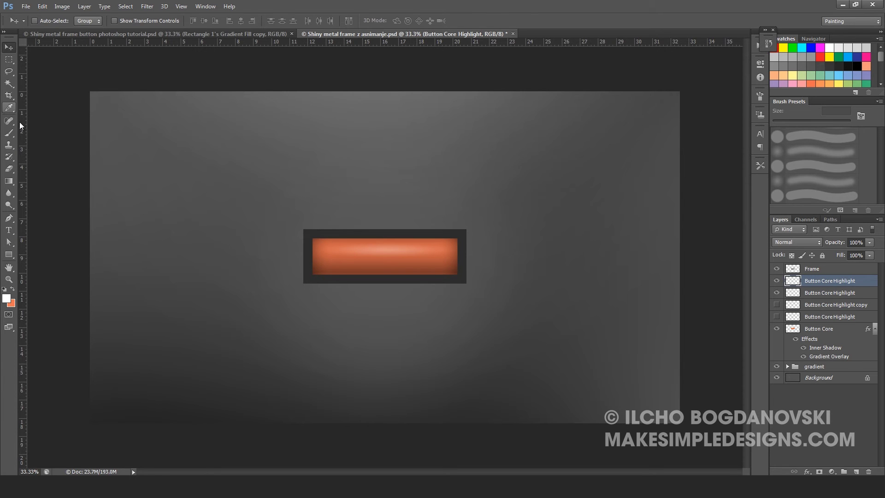
- Set up a soft round brush of 90 px with 0% hardness and 15% opacity
{"action": "left_click", "coordinate": [12, 138]}
{"action": "right_click", "coordinate": [279, 196]}
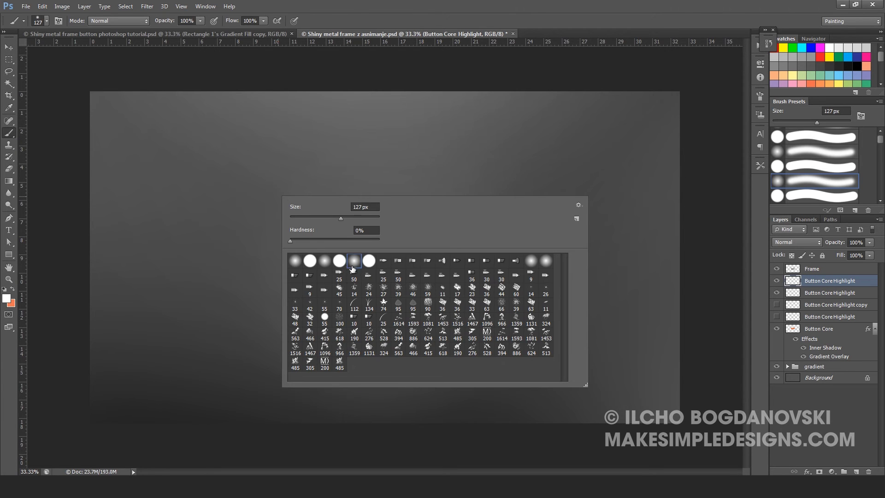
{"action": "left_click", "coordinate": [330, 218]}
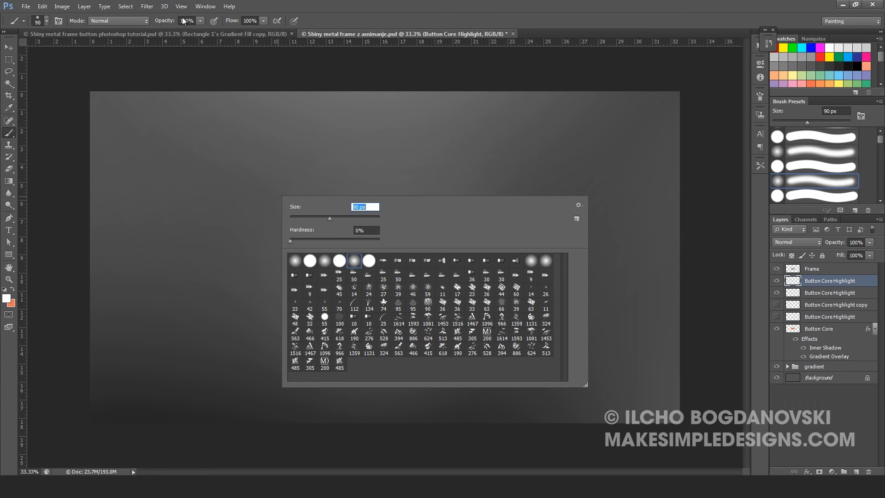
{"action": "key", "text": "Return"}
{"action": "left_click", "coordinate": [200, 21]}
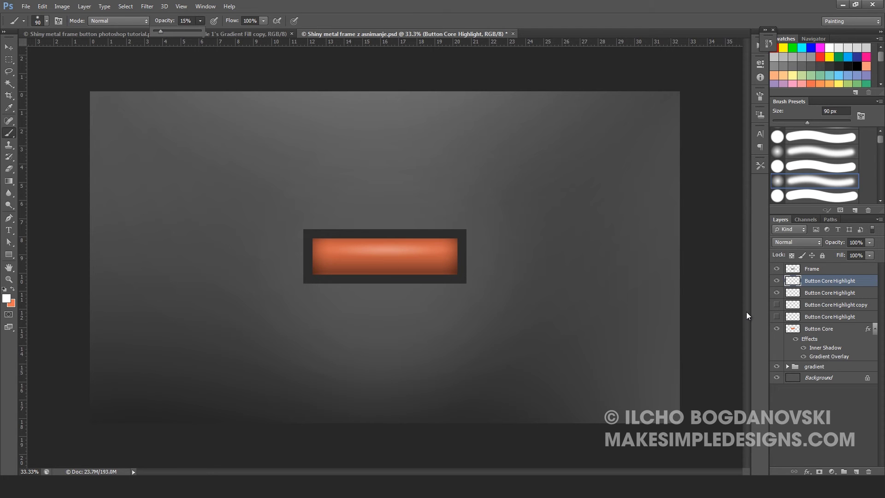
- Hide the radial gradient highlight layer, load the Button Core selection and paint soft white horizontal strokes across the core's upper part
{"action": "left_click", "coordinate": [777, 294]}
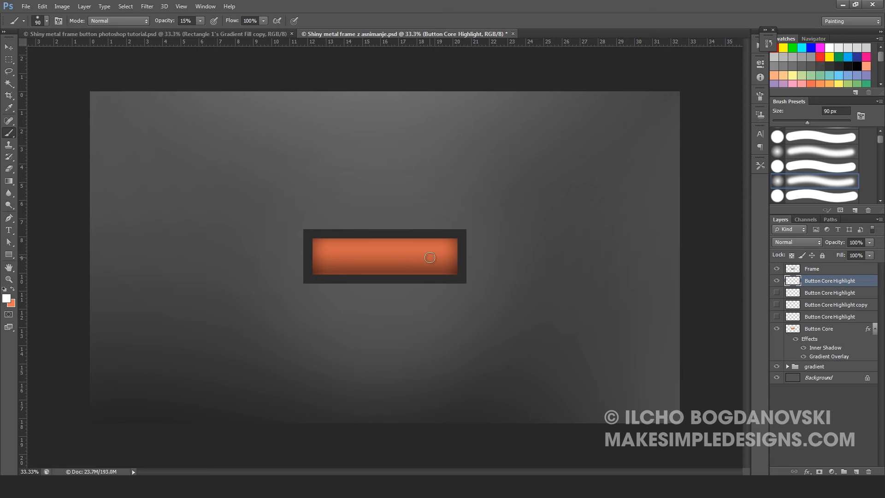
{"action": "left_click", "coordinate": [793, 328], "text": "ctrl"}
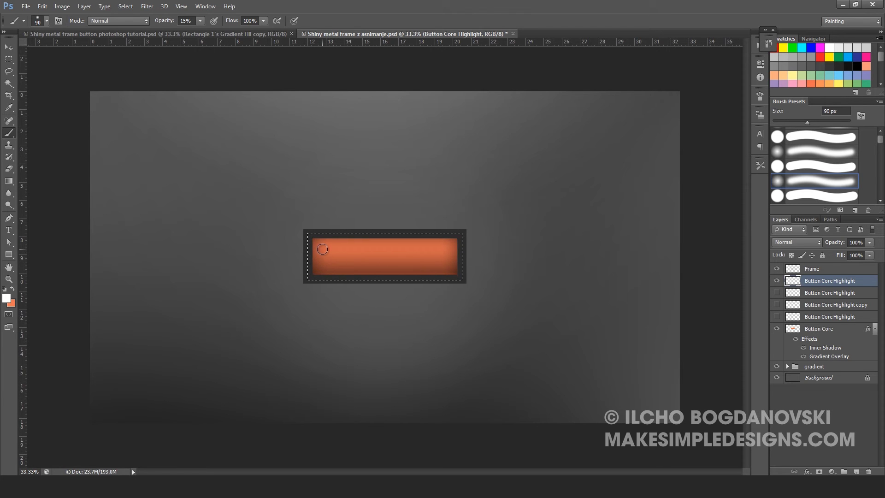
{"action": "left_click_drag", "start_coordinate": [352, 249], "coordinate": [439, 248]}
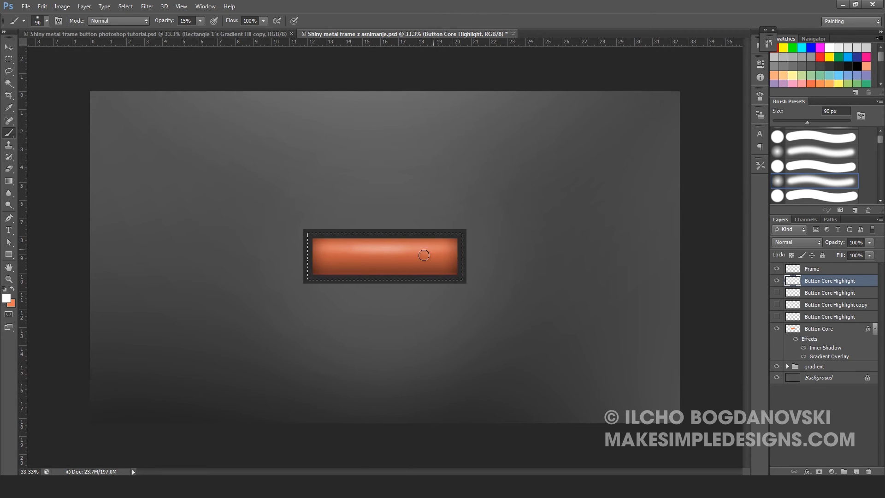
{"action": "left_click_drag", "start_coordinate": [492, 253], "coordinate": [145, 248]}
{"action": "key", "text": "ctrl+h"}
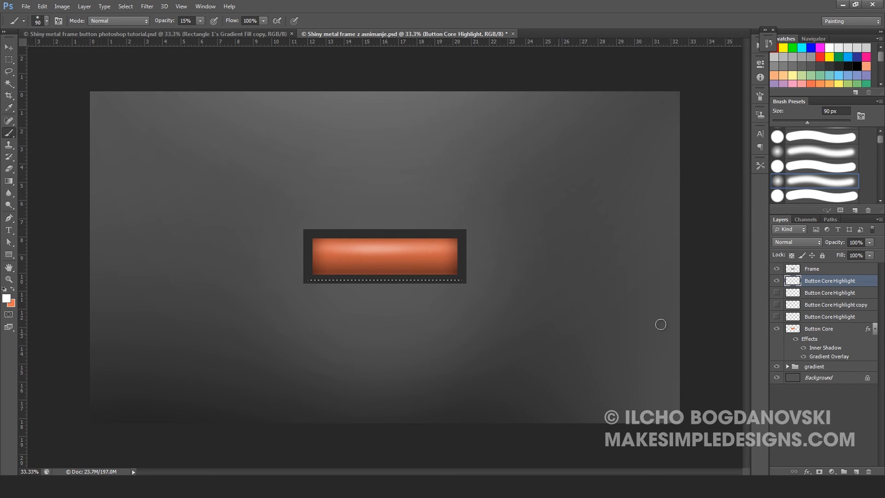
- Lower the painted highlight layer's opacity to 67% and clear the selection
{"action": "left_click_drag", "start_coordinate": [869, 242], "coordinate": [859, 253]}
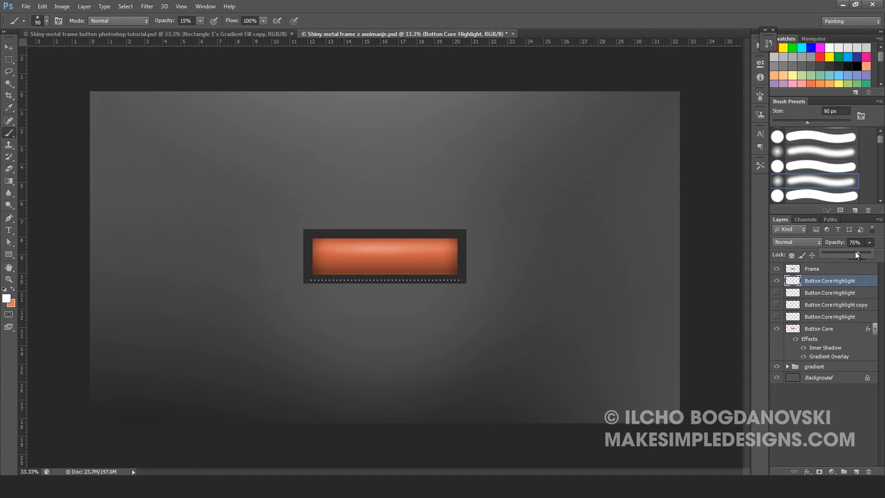
{"action": "left_click", "coordinate": [8, 47]}
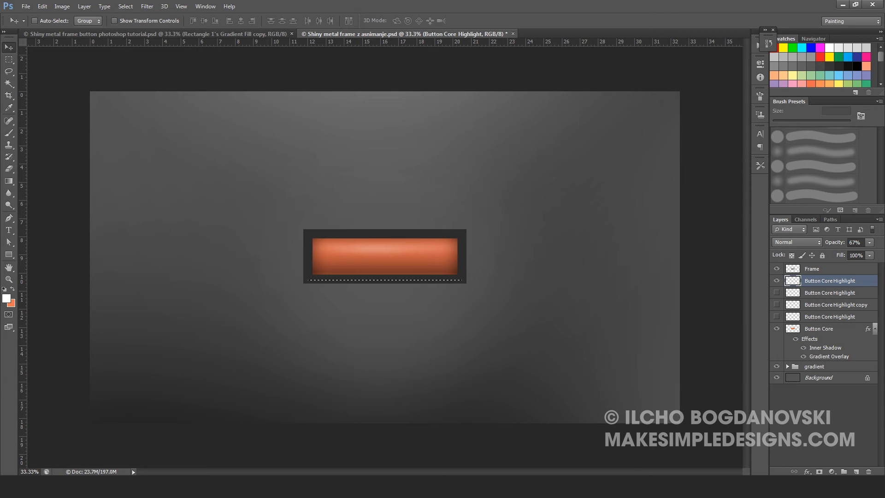
{"action": "key", "text": "ctrl+d"}
- Add a Gradient Overlay to the Frame layer and set the gradient's starting color stop to 2c2c2c
{"action": "key", "text": "alt+bracketright"}
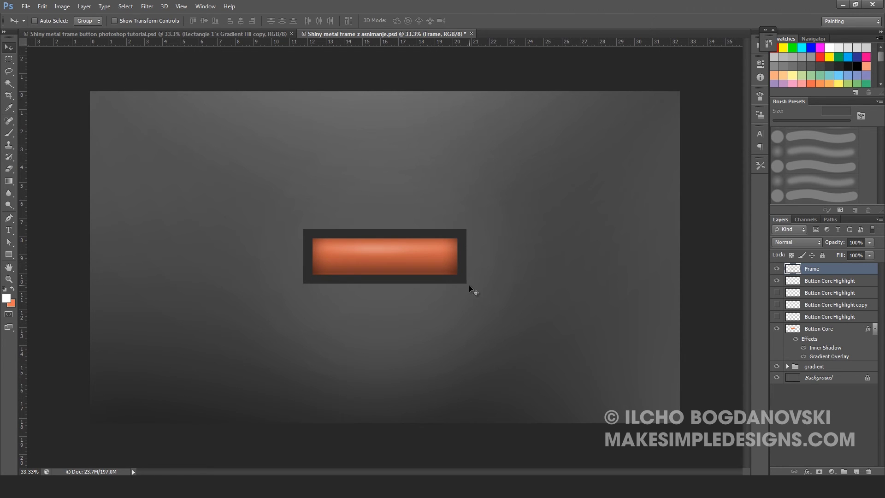
{"action": "left_click", "coordinate": [807, 472]}
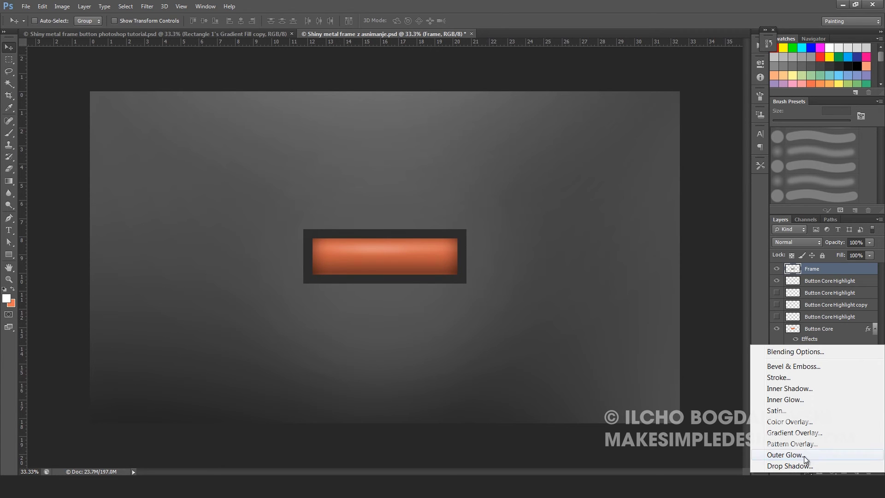
{"action": "left_click", "coordinate": [791, 433]}
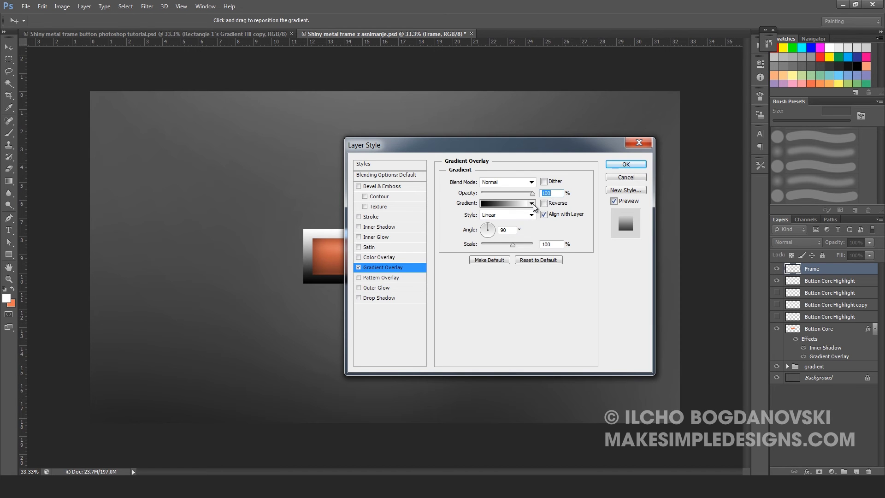
{"action": "left_click", "coordinate": [504, 203]}
{"action": "left_click_drag", "start_coordinate": [530, 178], "coordinate": [534, 187]}
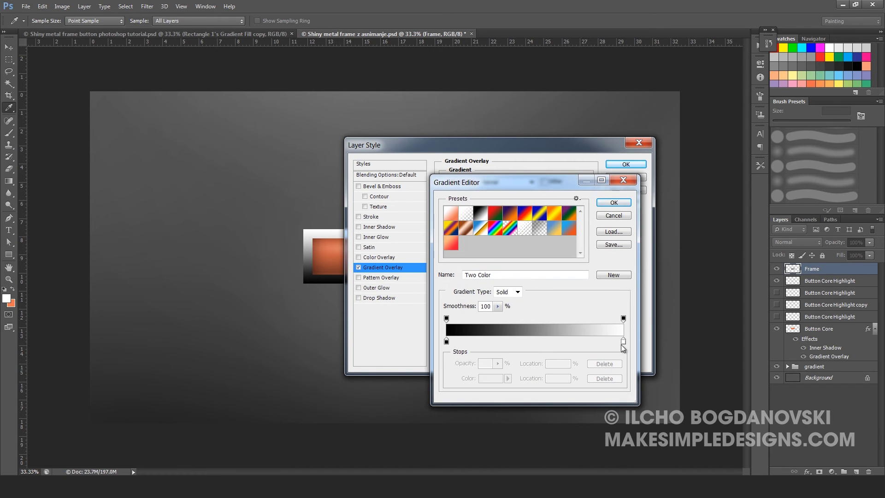
{"action": "double_click", "coordinate": [447, 342]}
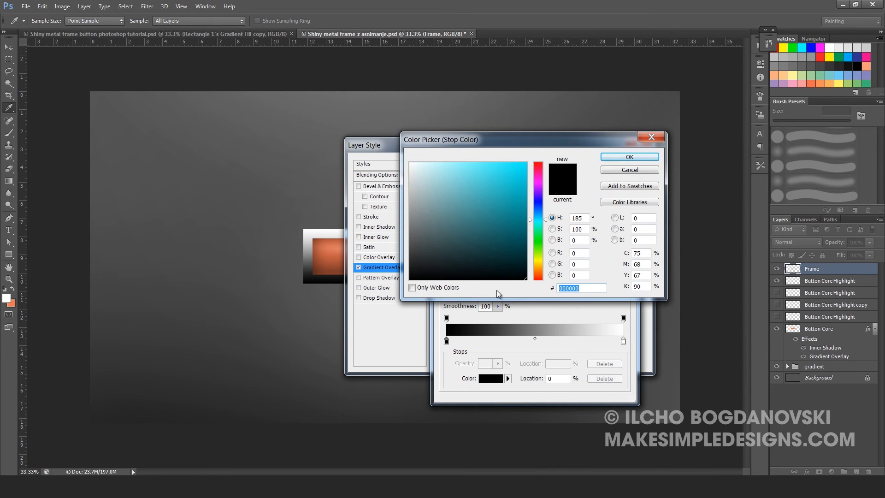
{"action": "type", "text": "2c2c2c"}
{"action": "key", "text": "Return"}
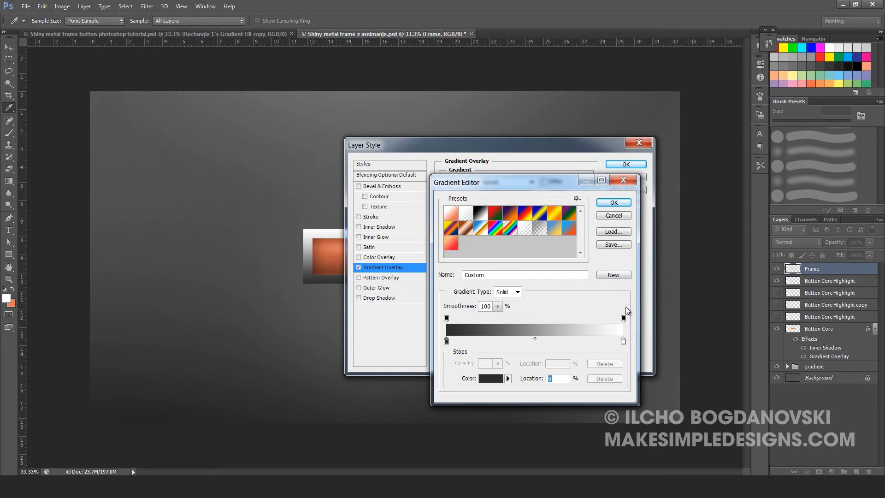
- Set the color stop at the gradient's 100% end to 2c2c2c
{"action": "double_click", "coordinate": [624, 342]}
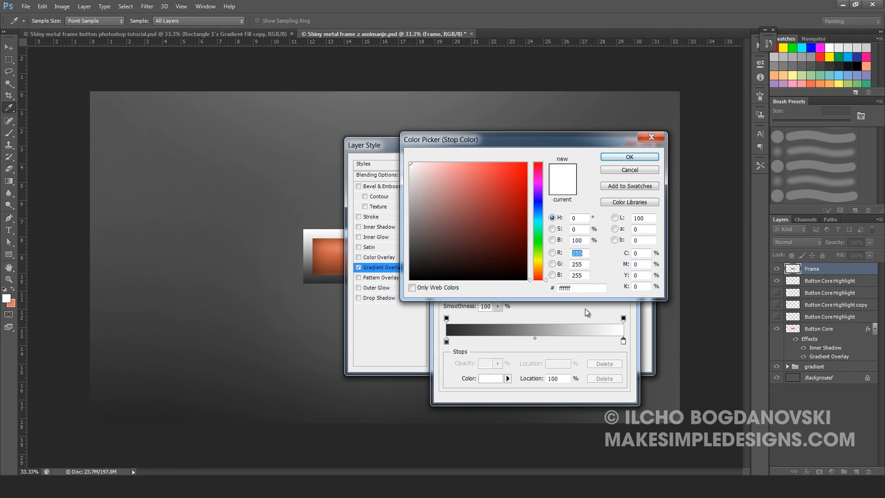
{"action": "left_click_drag", "start_coordinate": [572, 288], "coordinate": [530, 290]}
{"action": "type", "text": "2c"}
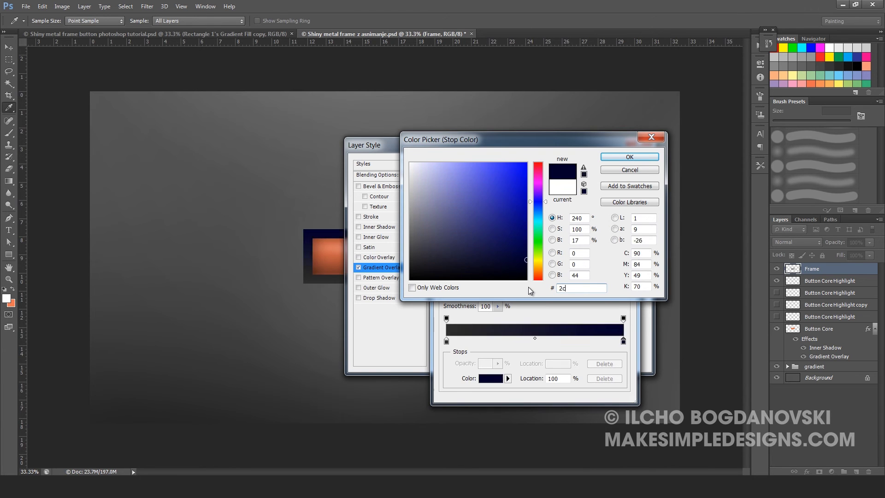
{"action": "type", "text": "2c2c"}
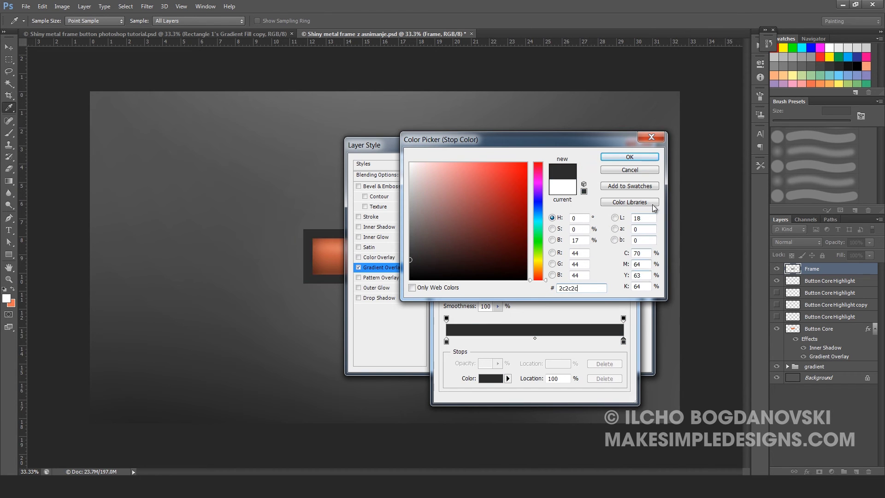
{"action": "left_click", "coordinate": [639, 158]}
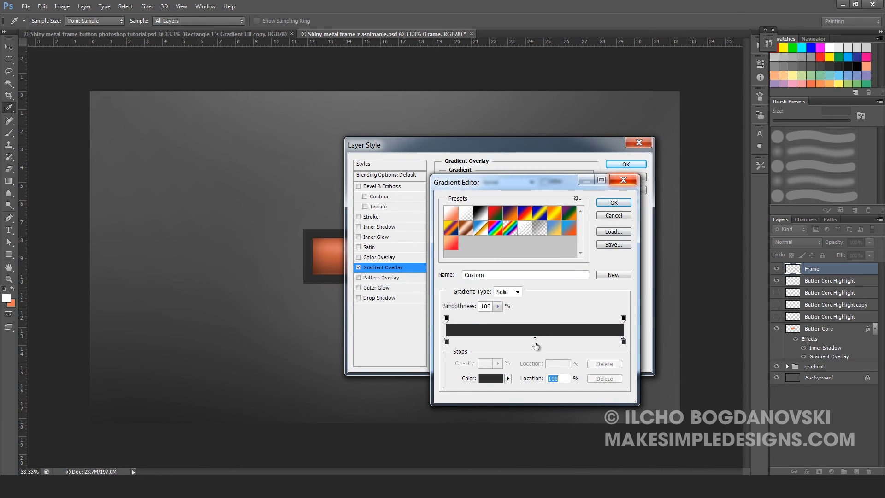
- Add a color stop at 50% of the frame's gradient and color it white, ffffff
{"action": "left_click", "coordinate": [535, 342]}
{"action": "double_click", "coordinate": [536, 341]}
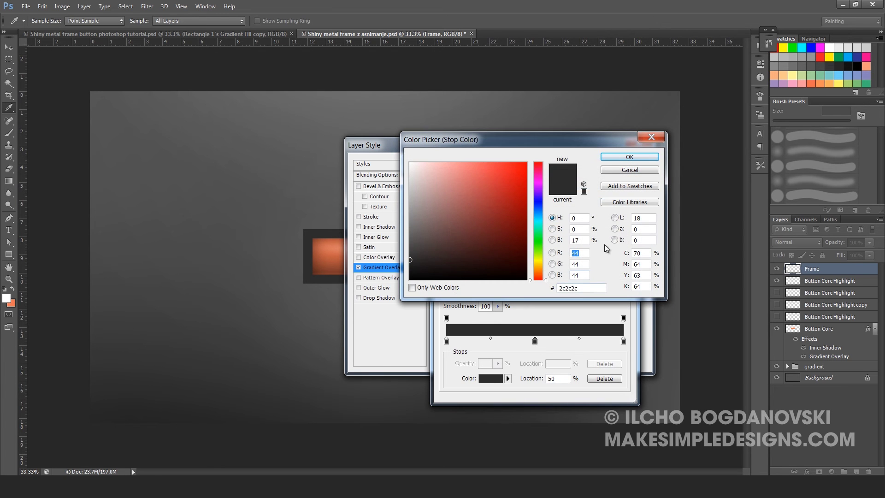
{"action": "type", "text": "f"}
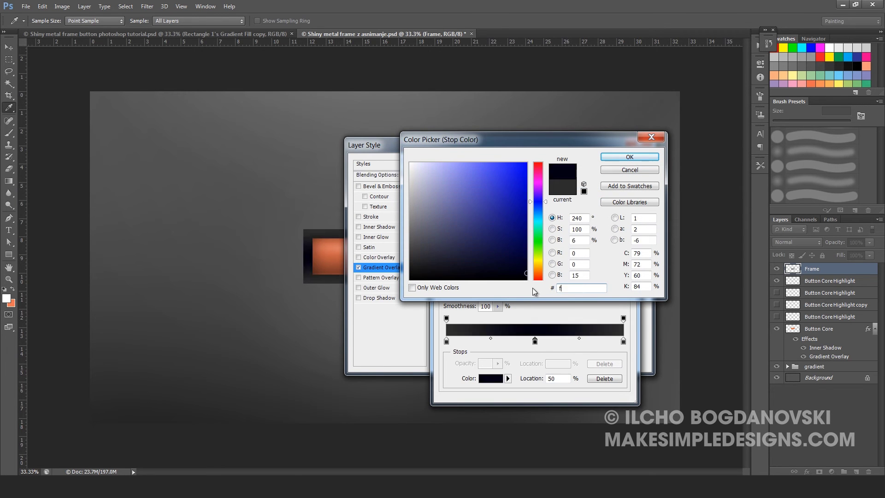
{"action": "type", "text": "fffff"}
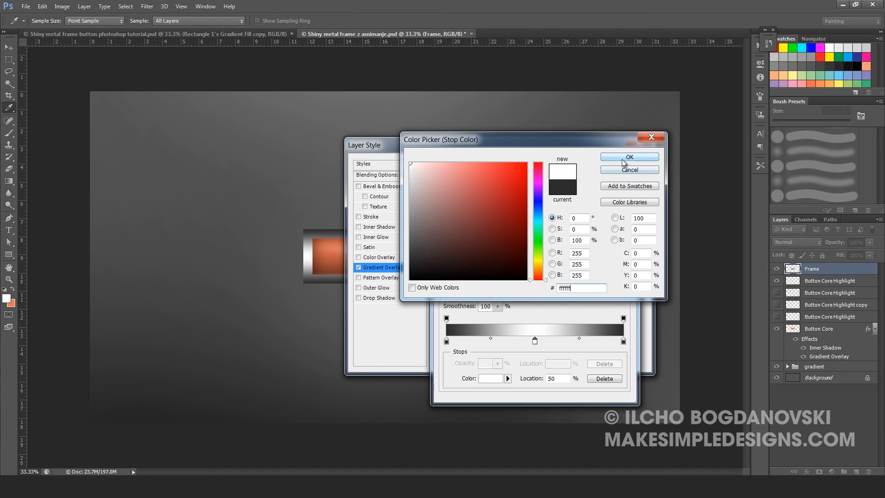
{"action": "left_click", "coordinate": [622, 158]}
- Add a color stop at location 40% and set its color to gold, e1bb5d
{"action": "left_click", "coordinate": [520, 342]}
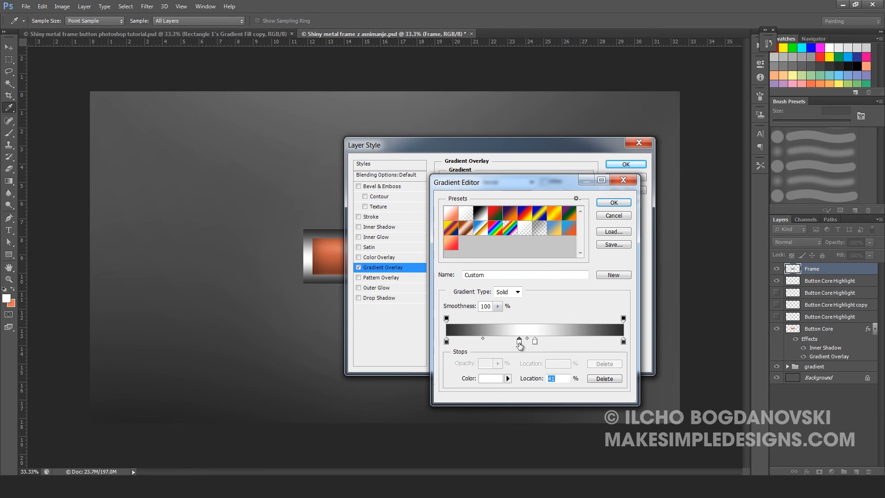
{"action": "left_click", "coordinate": [518, 343]}
{"action": "double_click", "coordinate": [517, 341]}
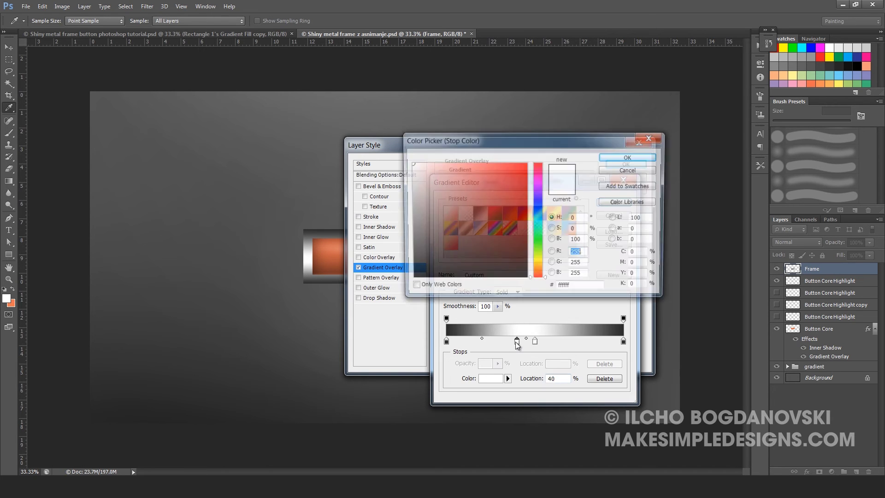
{"action": "left_click", "coordinate": [582, 291]}
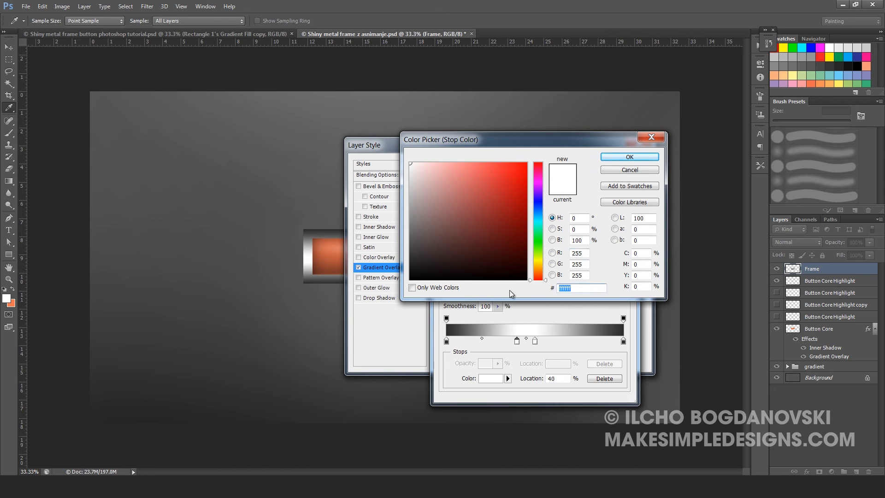
{"action": "type", "text": "e1"}
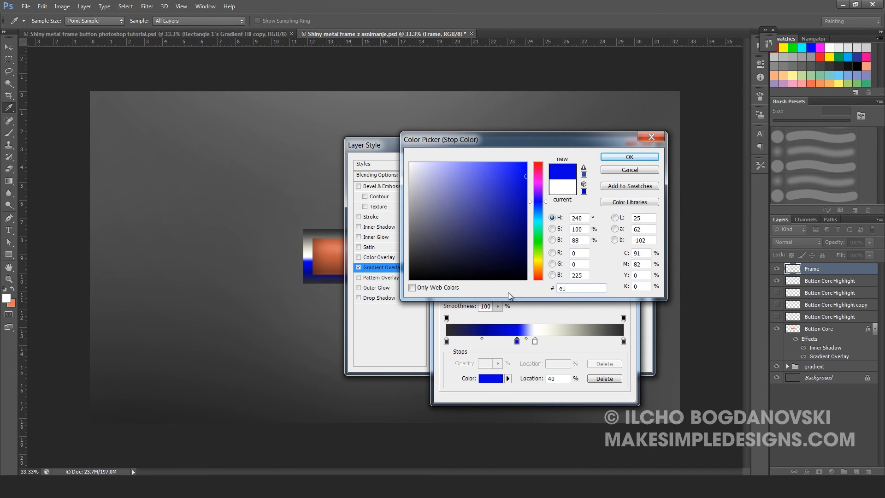
{"action": "type", "text": "bb5d"}
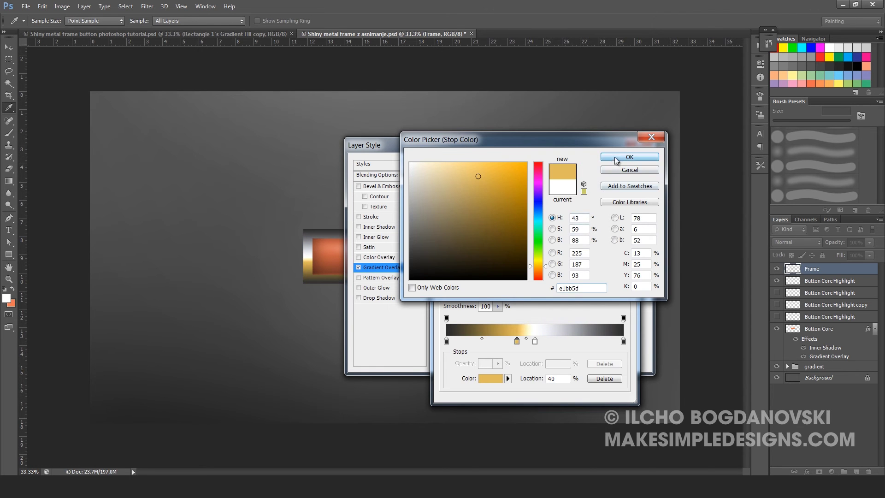
{"action": "left_click", "coordinate": [617, 159]}
- Add a matching gold e1bb5d color stop at location 60% and accept the edited gradient
{"action": "left_click", "coordinate": [554, 343]}
{"action": "left_click_drag", "start_coordinate": [555, 342], "coordinate": [555, 347]}
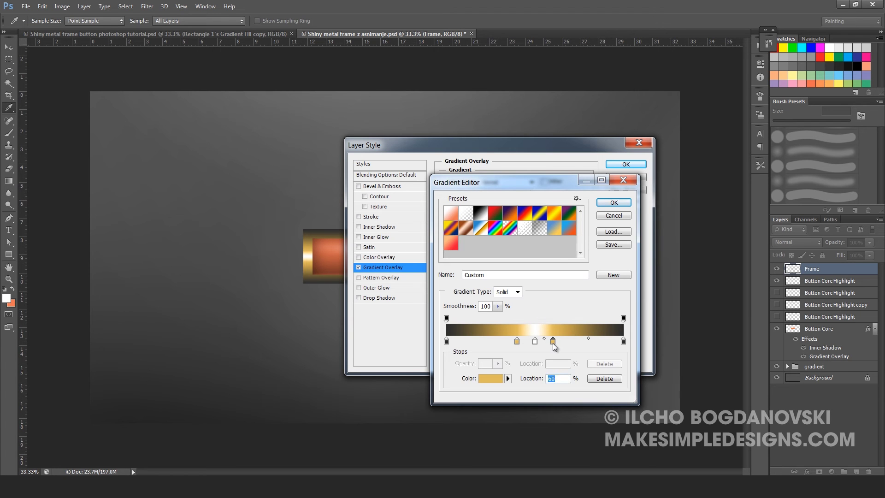
{"action": "double_click", "coordinate": [553, 342]}
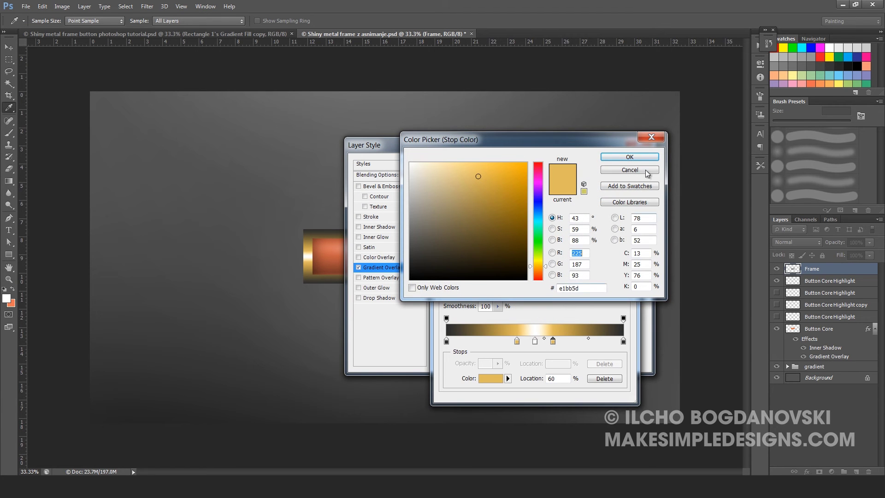
{"action": "left_click", "coordinate": [631, 158]}
{"action": "left_click", "coordinate": [615, 206]}
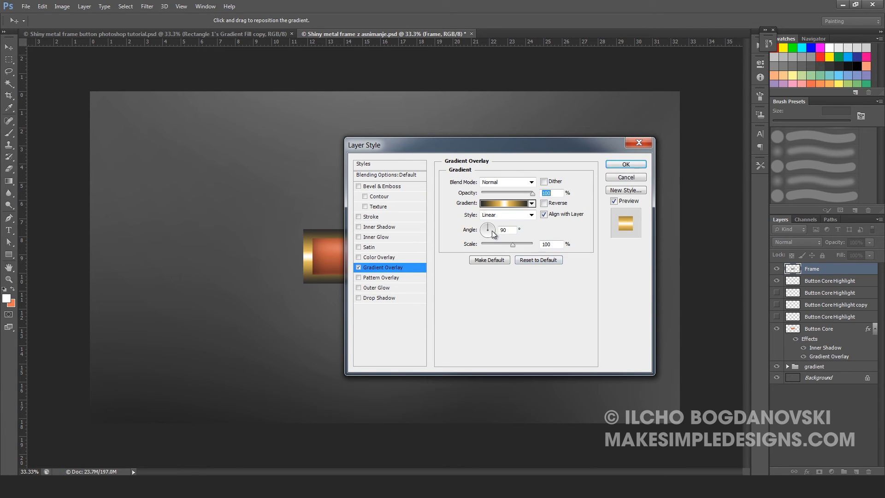
- Set the frame's gradient overlay angle to 0° and apply the layer style
{"action": "left_click", "coordinate": [512, 231]}
{"action": "type", "text": "0"}
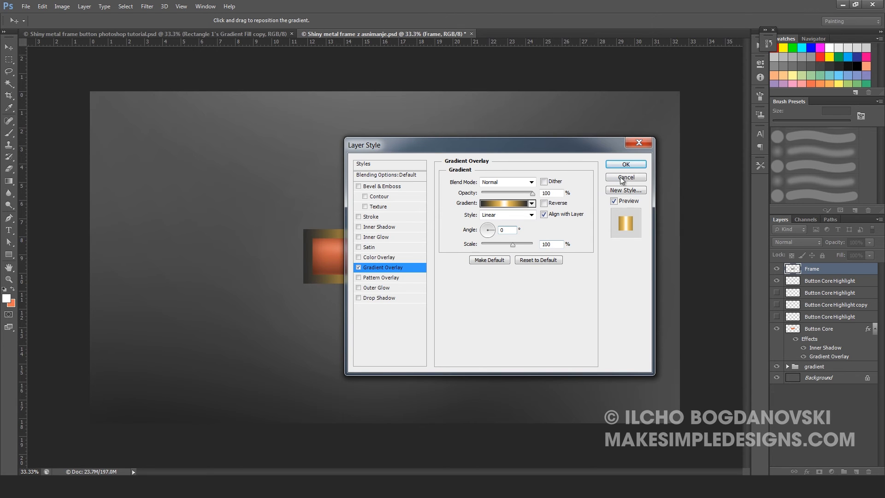
{"action": "left_click", "coordinate": [633, 165]}
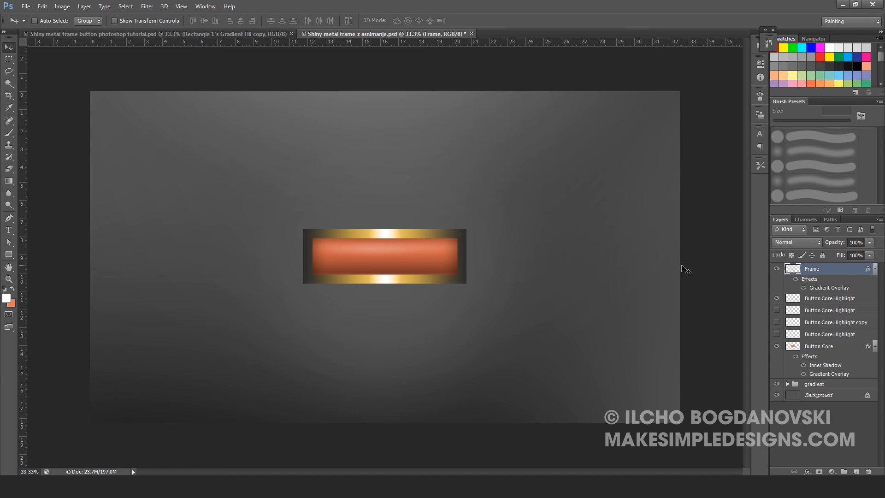
- Load the frame shadow path as a selection and create a new layer named Frame Shadow above the Frame layer
{"action": "left_click", "coordinate": [831, 219]}
{"action": "left_click", "coordinate": [812, 240]}
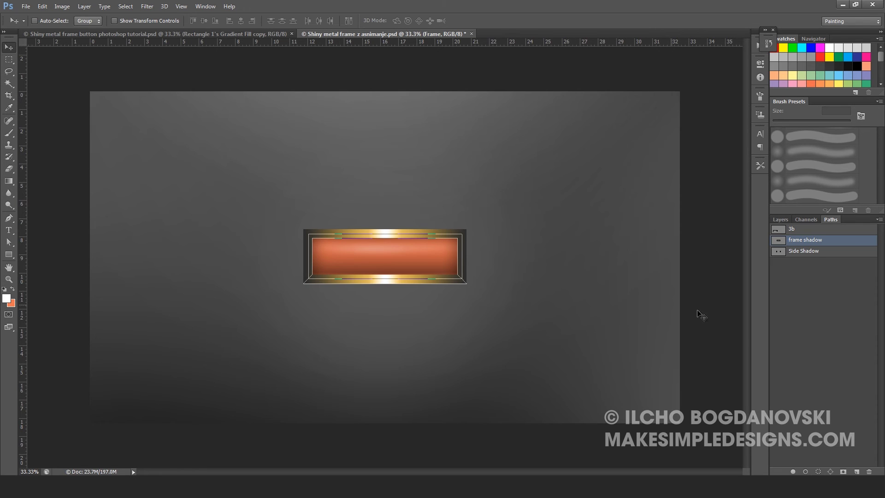
{"action": "left_click", "coordinate": [819, 472]}
{"action": "left_click", "coordinate": [804, 346]}
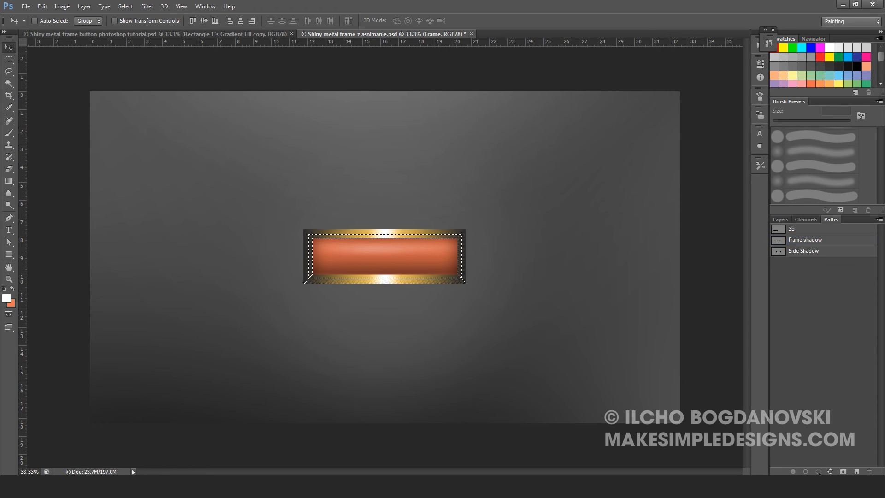
{"action": "left_click", "coordinate": [781, 220]}
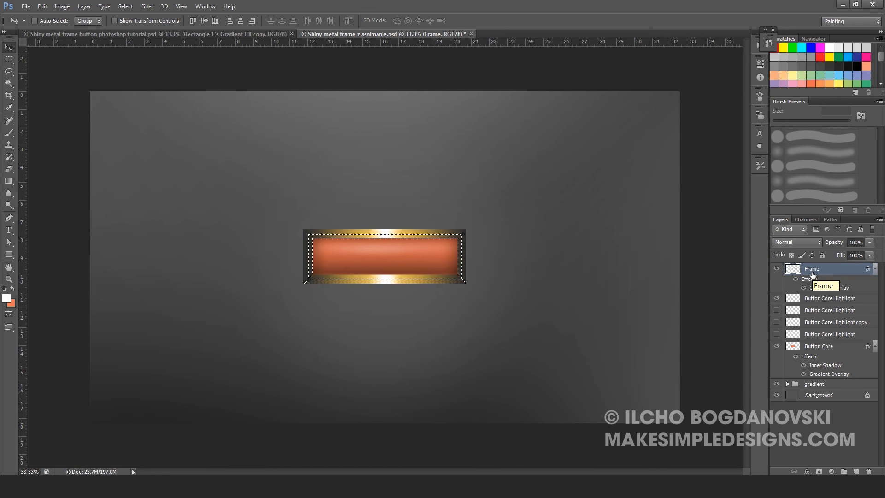
{"action": "key", "text": "ctrl+shift+n"}
{"action": "type", "text": "Frame Shadow"}
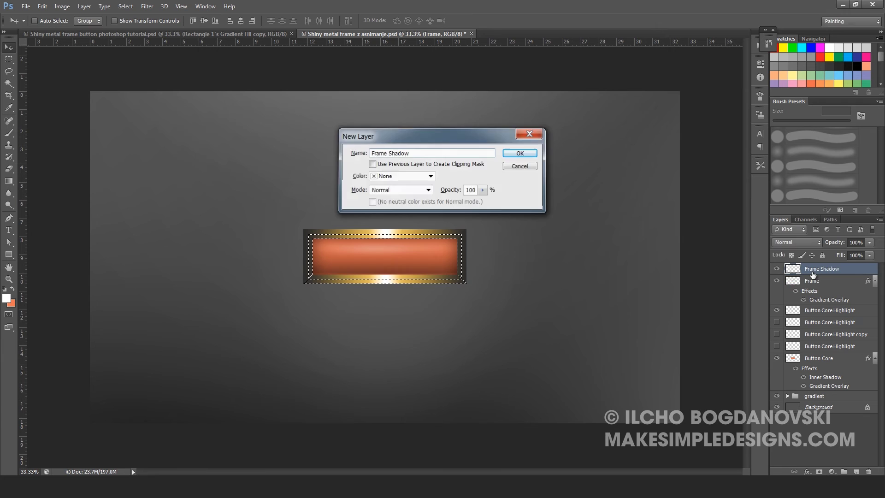
{"action": "key", "text": "Return"}
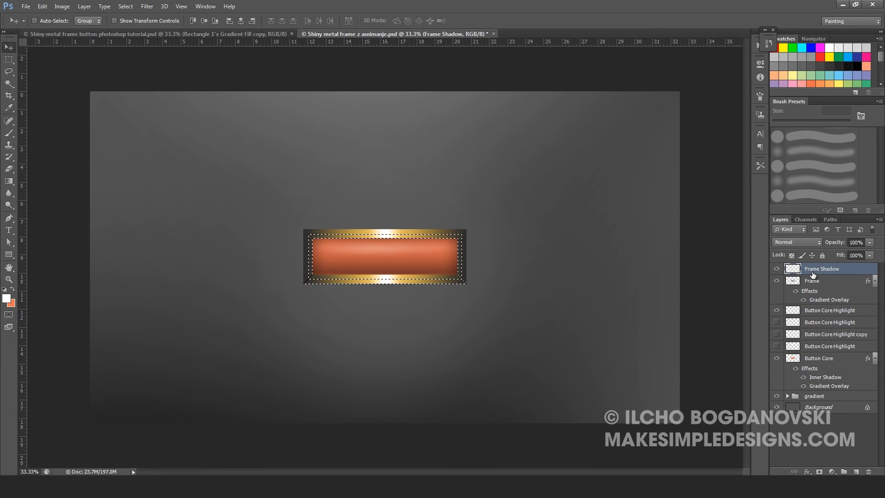
- Set the foreground color to 080706, fill the frame shadow selection with it, and deselect
{"action": "key", "text": "i"}
{"action": "left_click", "coordinate": [7, 298]}
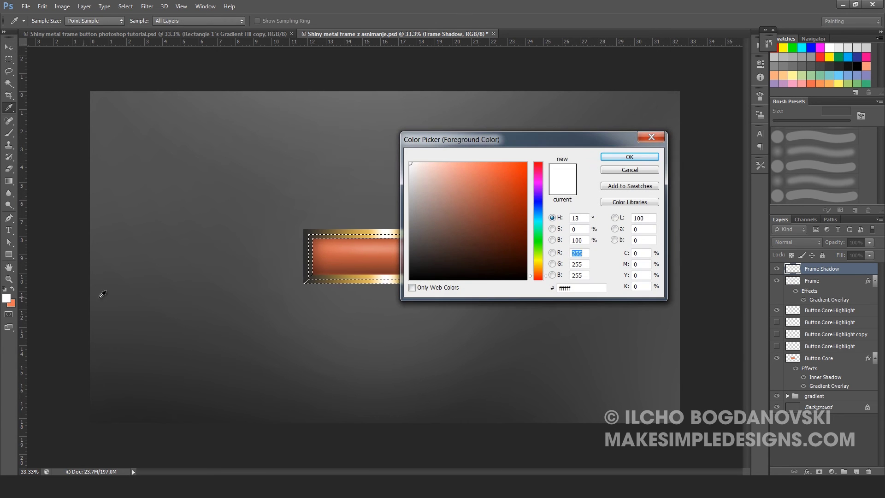
{"action": "type", "text": "0"}
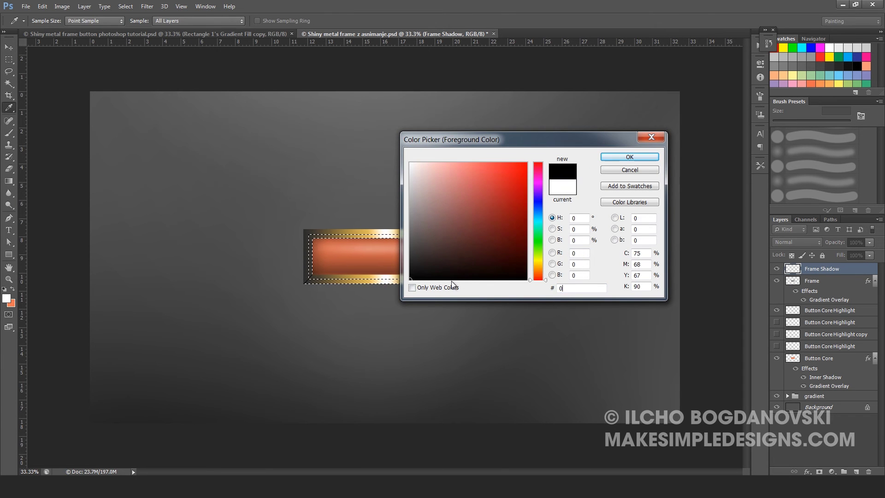
{"action": "type", "text": "80706"}
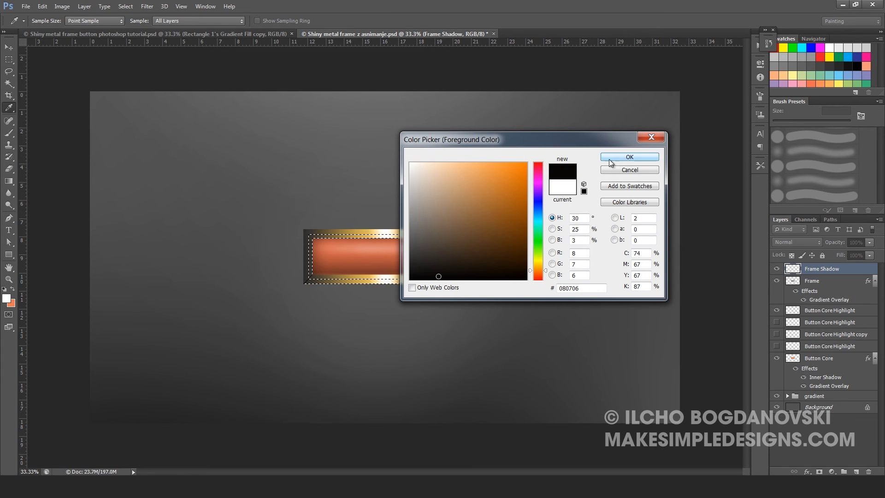
{"action": "left_click", "coordinate": [629, 156]}
{"action": "key", "text": "v"}
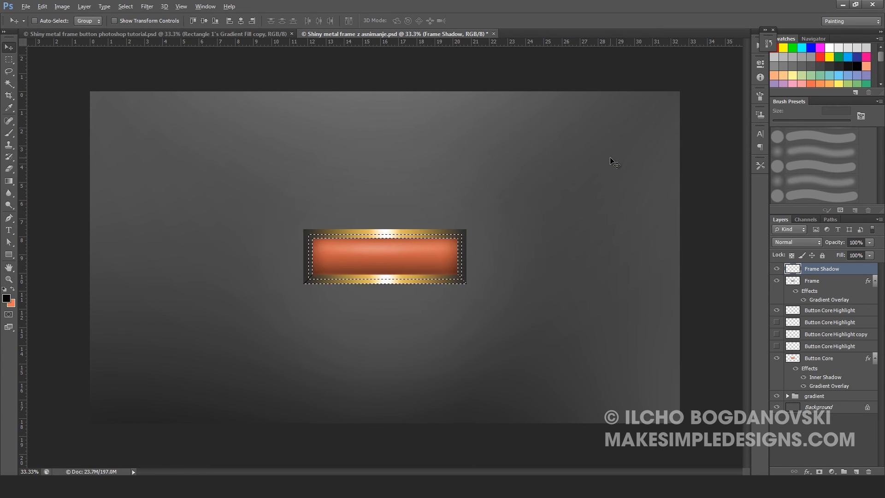
{"action": "key", "text": "alt+BackSpace"}
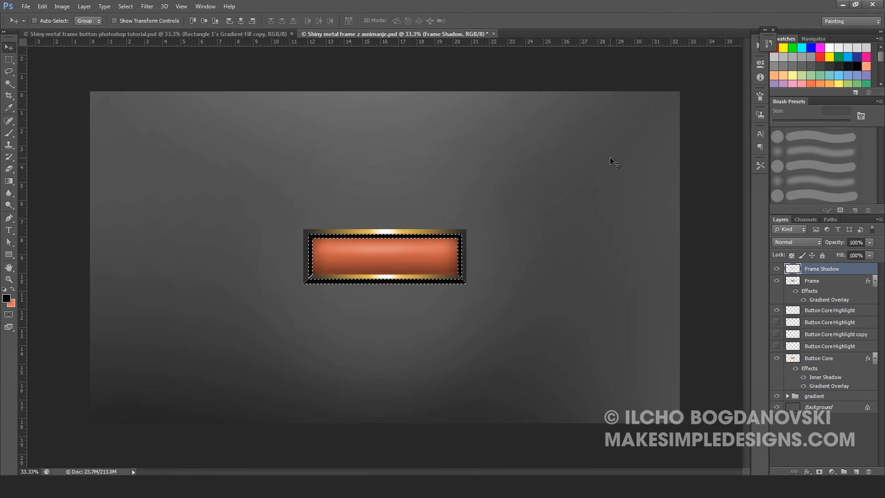
{"action": "key", "text": "ctrl+d"}
- Set up the Eraser with a soft round brush at 15% opacity, 0% hardness and 116 px size
{"action": "left_click", "coordinate": [14, 170]}
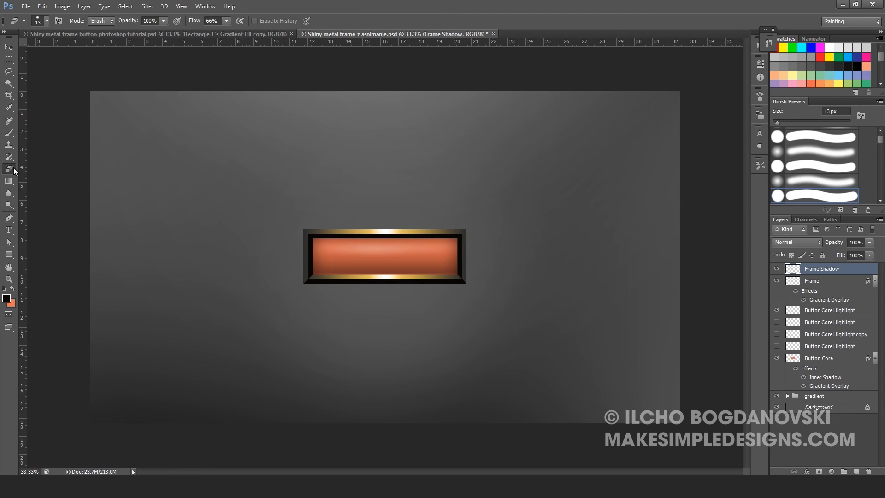
{"action": "right_click", "coordinate": [206, 189]}
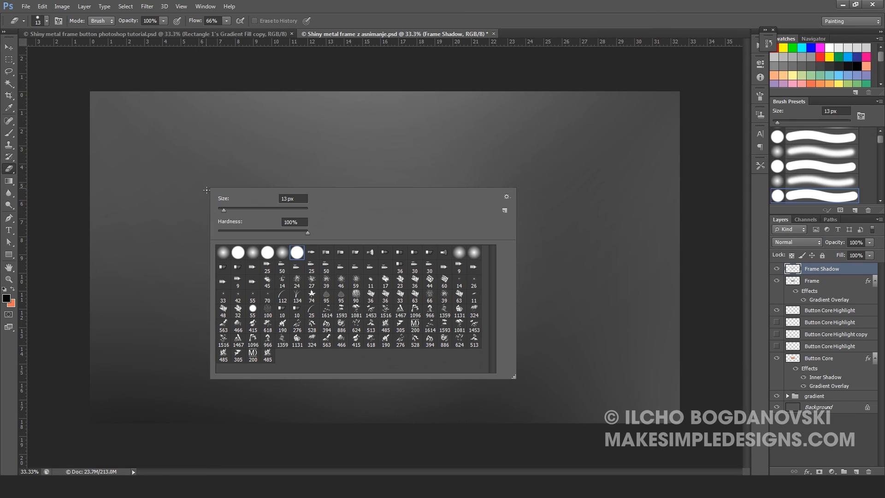
{"action": "left_click", "coordinate": [284, 256]}
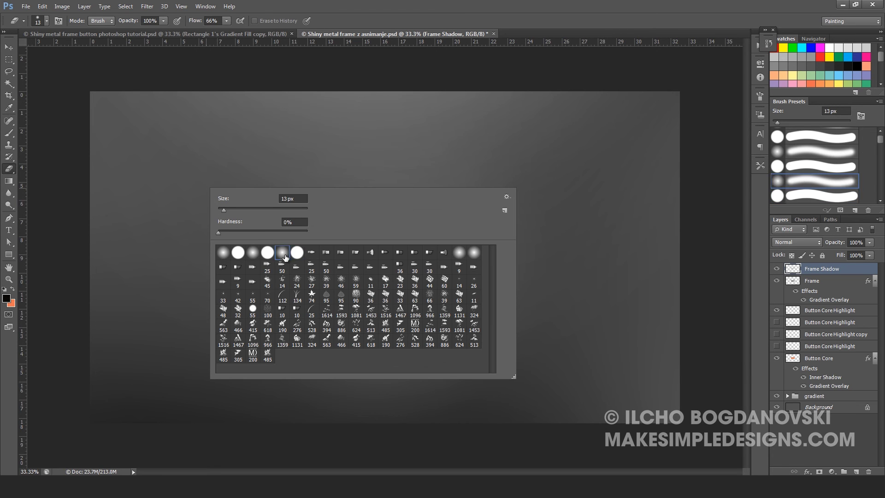
{"action": "left_click", "coordinate": [163, 20]}
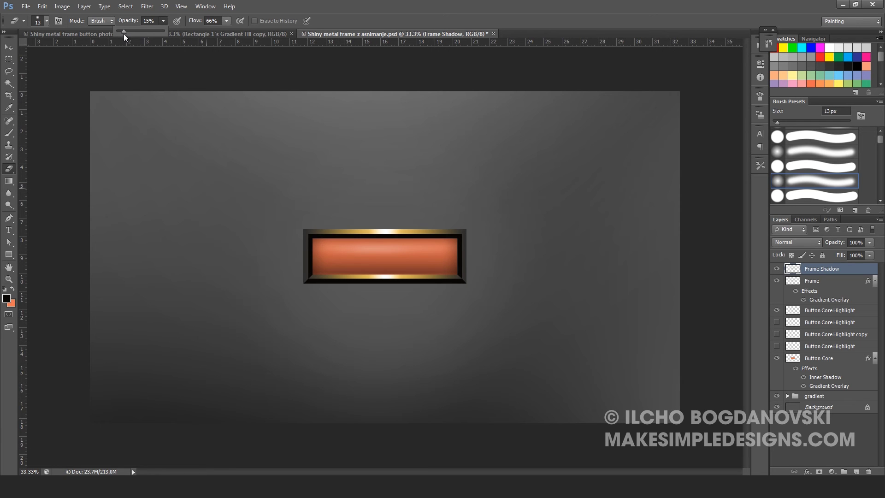
{"action": "right_click", "coordinate": [251, 200]}
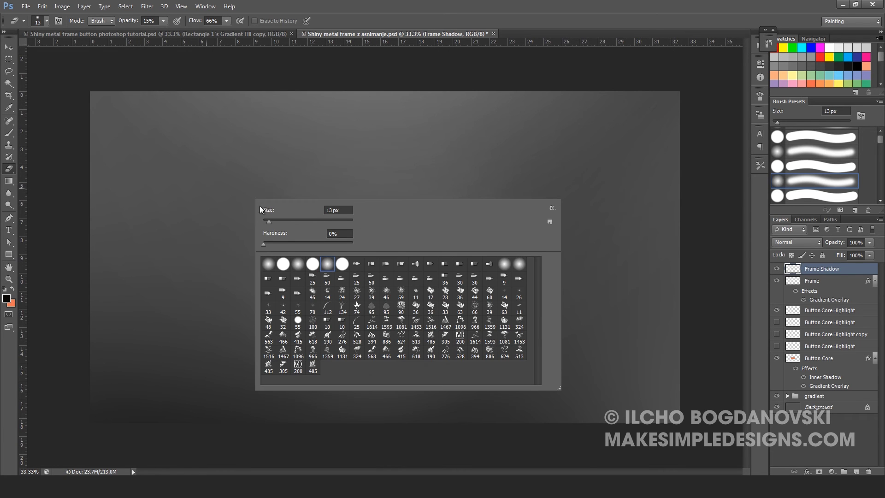
{"action": "left_click", "coordinate": [328, 268]}
{"action": "left_click_drag", "start_coordinate": [269, 223], "coordinate": [272, 222]}
{"action": "left_click", "coordinate": [312, 222]}
{"action": "left_click", "coordinate": [367, 189]}
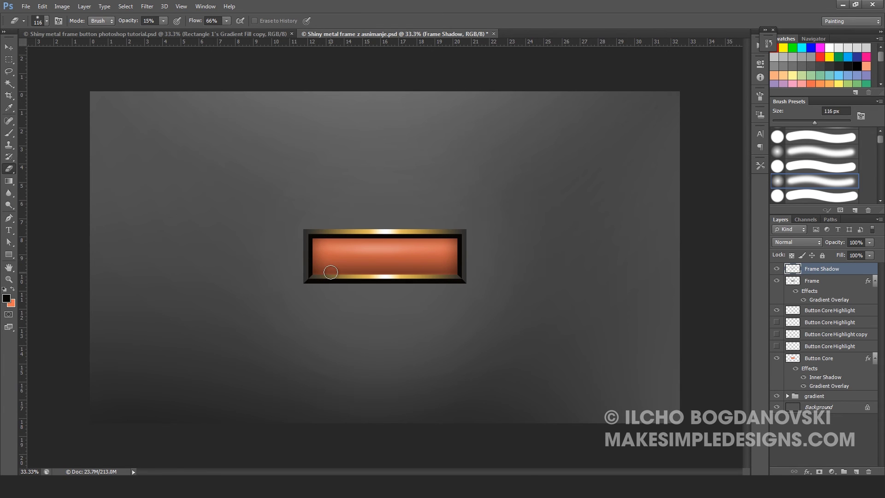
- Lightly erase the dark shadow along the frame's bottom strip and its left and right inner edges
{"action": "key", "text": "ctrl+plus"}
{"action": "key", "text": "ctrl+plus"}
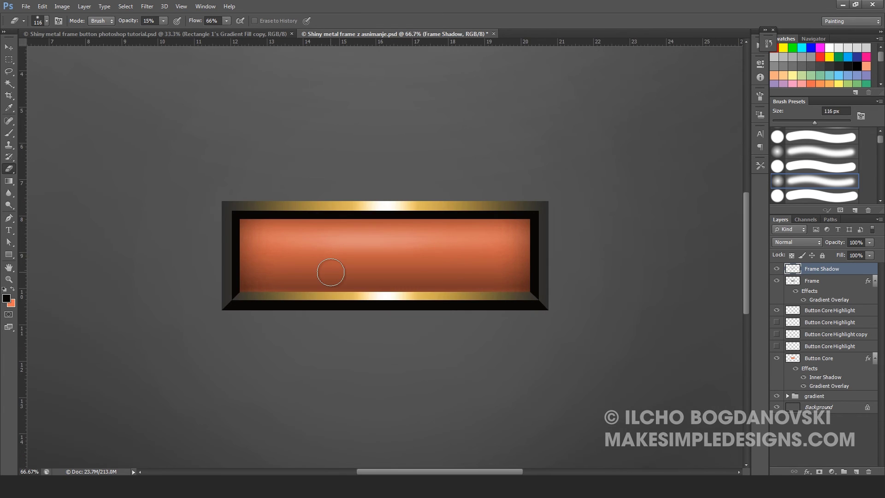
{"action": "left_click_drag", "start_coordinate": [333, 315], "coordinate": [537, 318]}
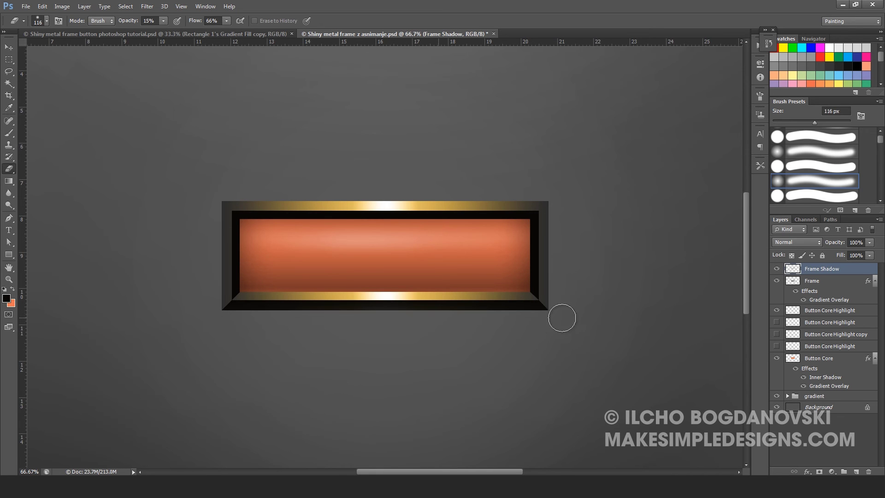
{"action": "mouse_move", "coordinate": [456, 322]}
{"action": "left_mouse_down"}
{"action": "mouse_move", "coordinate": [277, 327]}
{"action": "mouse_move", "coordinate": [228, 277]}
{"action": "mouse_move", "coordinate": [241, 257]}
{"action": "mouse_move", "coordinate": [247, 266]}
{"action": "left_mouse_up"}
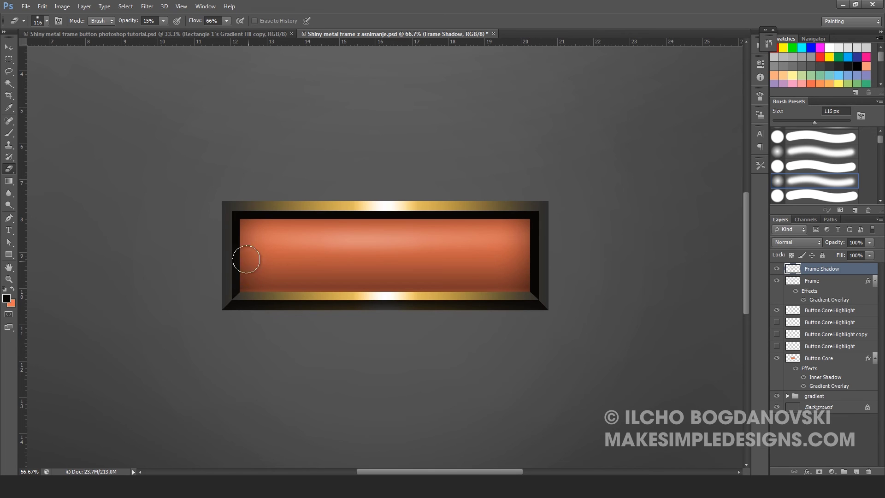
{"action": "mouse_move", "coordinate": [548, 275]}
{"action": "left_mouse_down"}
{"action": "mouse_move", "coordinate": [516, 270]}
{"action": "mouse_move", "coordinate": [547, 286]}
{"action": "mouse_move", "coordinate": [547, 273]}
{"action": "mouse_move", "coordinate": [534, 271]}
{"action": "left_mouse_up"}
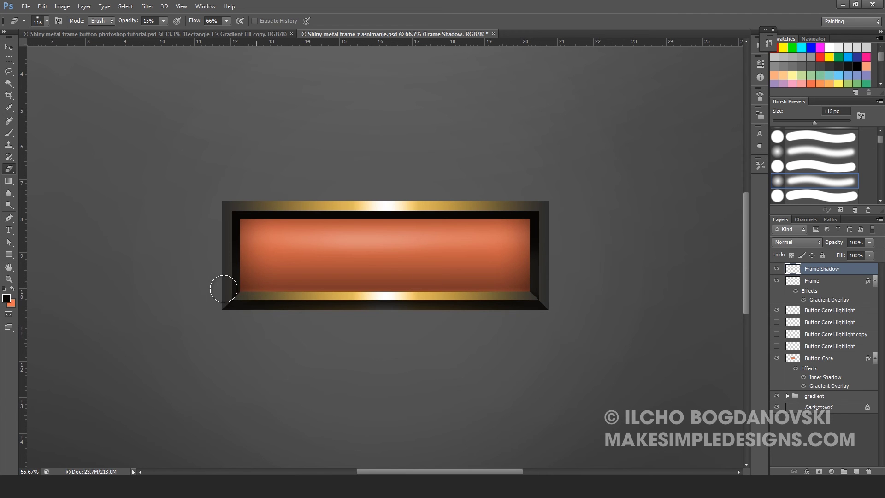
{"action": "left_click_drag", "start_coordinate": [322, 309], "coordinate": [429, 308]}
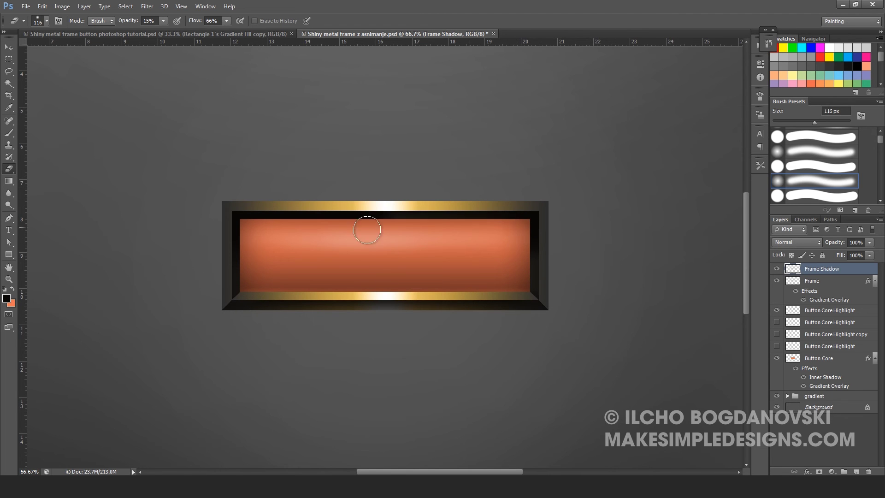
- Reduce the eraser size to 63 px and soften the shadow near the frame's inner upper-left and lower-right corners
{"action": "right_click", "coordinate": [388, 242]}
{"action": "left_click_drag", "start_coordinate": [413, 264], "coordinate": [426, 267]}
{"action": "left_click", "coordinate": [243, 222]}
{"action": "mouse_move", "coordinate": [252, 221]}
{"action": "left_mouse_down"}
{"action": "mouse_move", "coordinate": [436, 230]}
{"action": "mouse_move", "coordinate": [527, 222]}
{"action": "mouse_move", "coordinate": [286, 227]}
{"action": "left_mouse_up"}
{"action": "mouse_move", "coordinate": [530, 297]}
{"action": "left_mouse_down"}
{"action": "mouse_move", "coordinate": [518, 297]}
{"action": "mouse_move", "coordinate": [555, 299]}
{"action": "mouse_move", "coordinate": [530, 298]}
{"action": "left_mouse_up"}
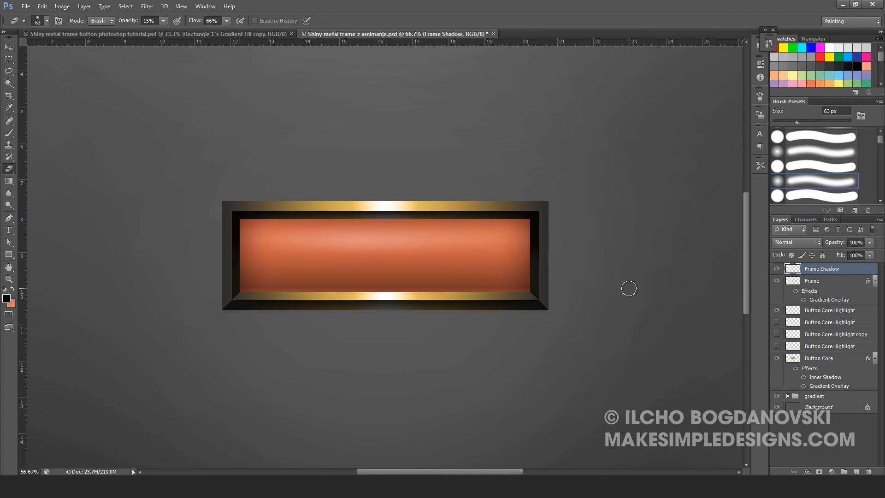
- Hide the erased Frame Shadow layer and create another new layer named Frame Shadow above it
{"action": "left_click", "coordinate": [777, 270]}
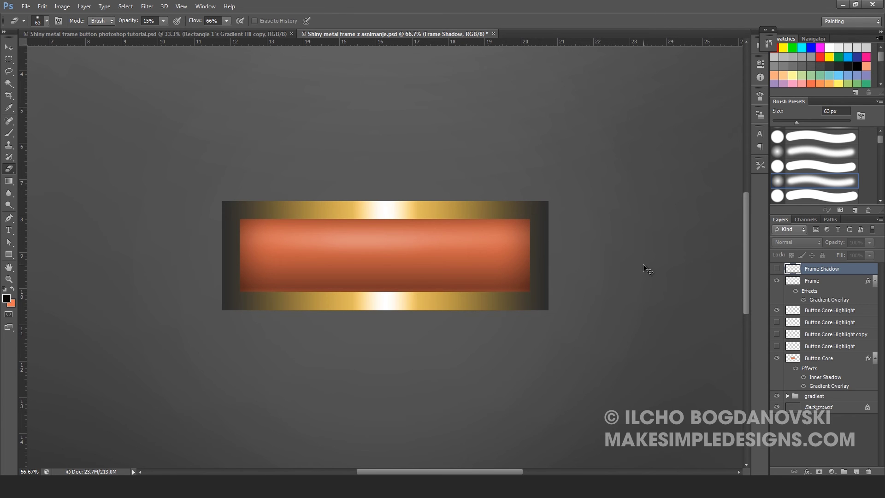
{"action": "key", "text": "ctrl+shift+n"}
{"action": "type", "text": "Frame Shadow"}
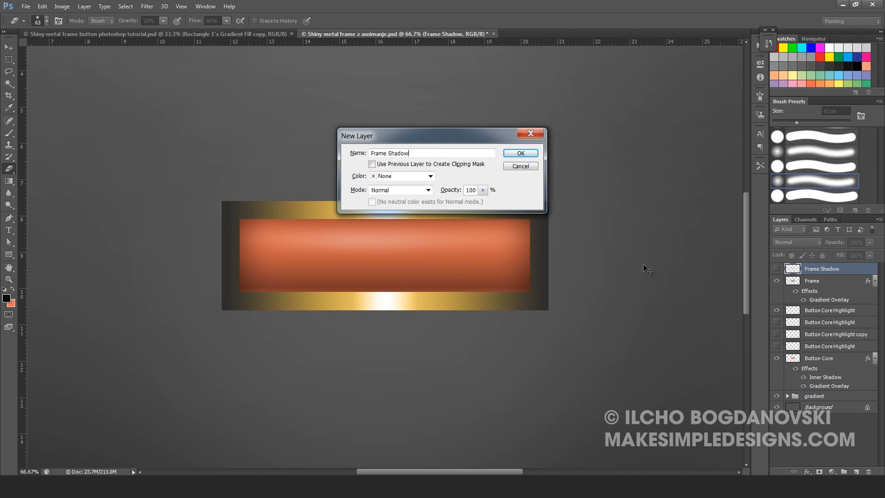
{"action": "key", "text": "Return"}
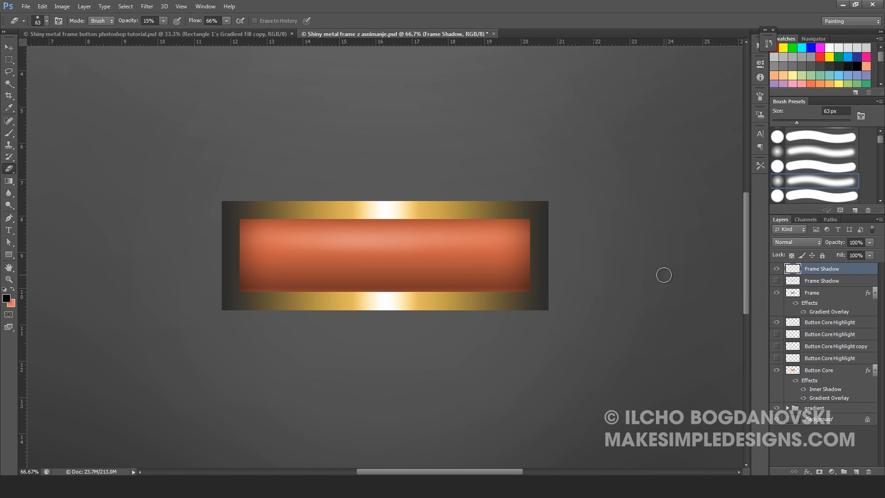
- Make a selection from only the bottom strip of the frame shadow path and return to the new Frame Shadow layer
{"action": "left_click", "coordinate": [830, 219]}
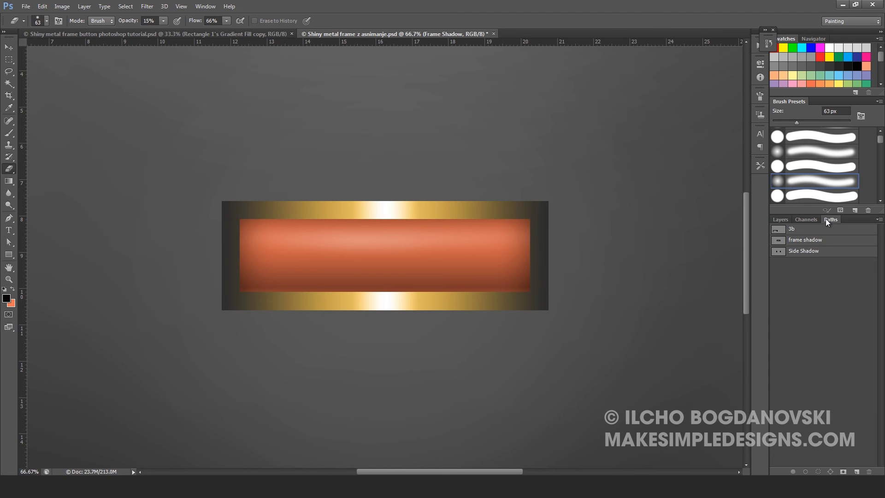
{"action": "left_click", "coordinate": [809, 240]}
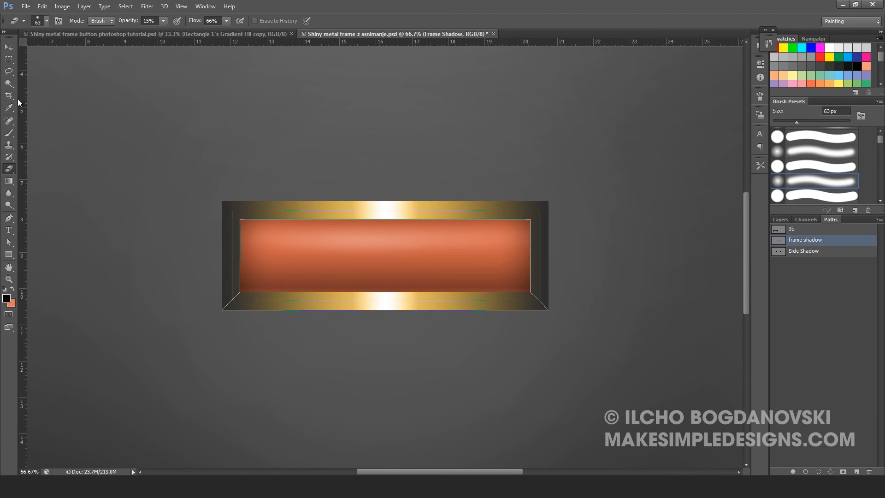
{"action": "key", "text": "a"}
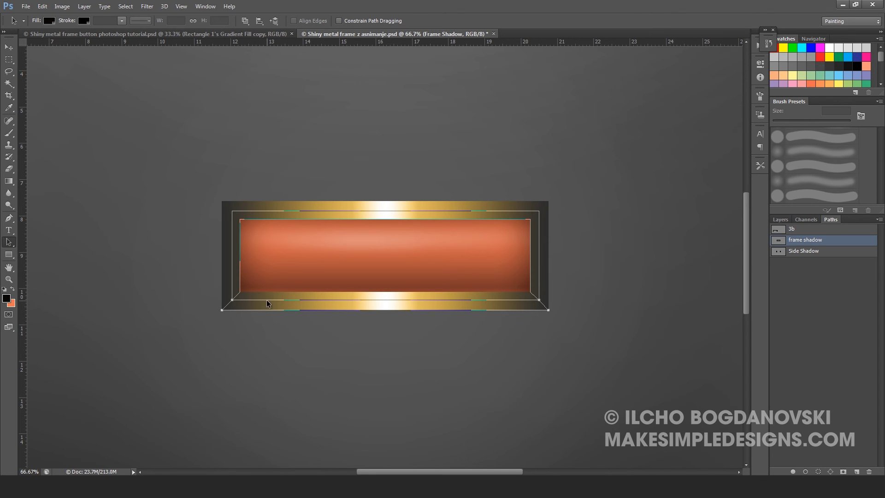
{"action": "right_click", "coordinate": [267, 299]}
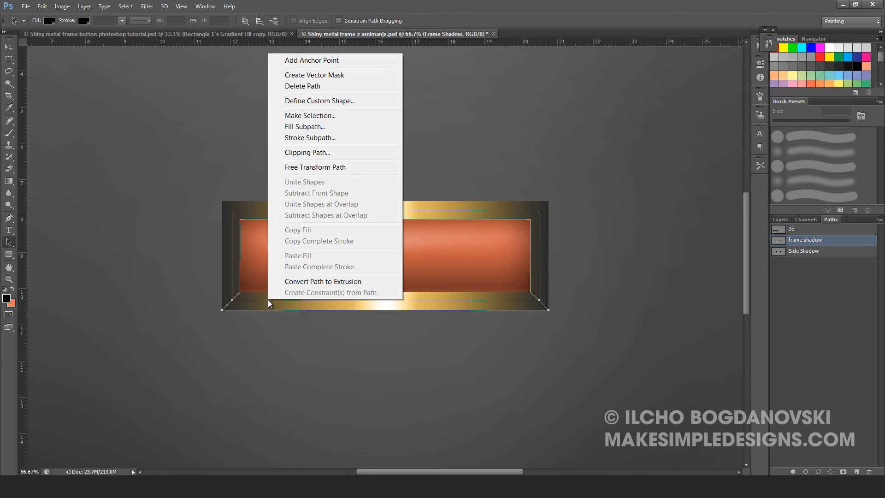
{"action": "left_click", "coordinate": [322, 117]}
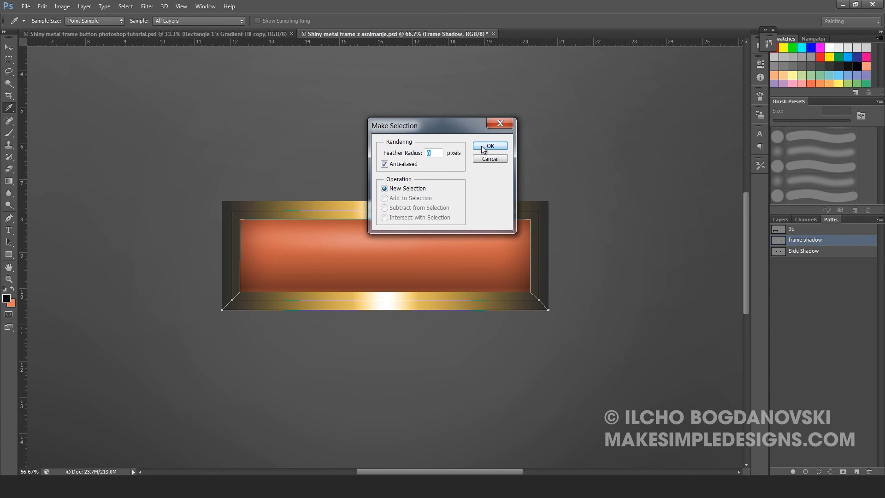
{"action": "key", "text": "Return"}
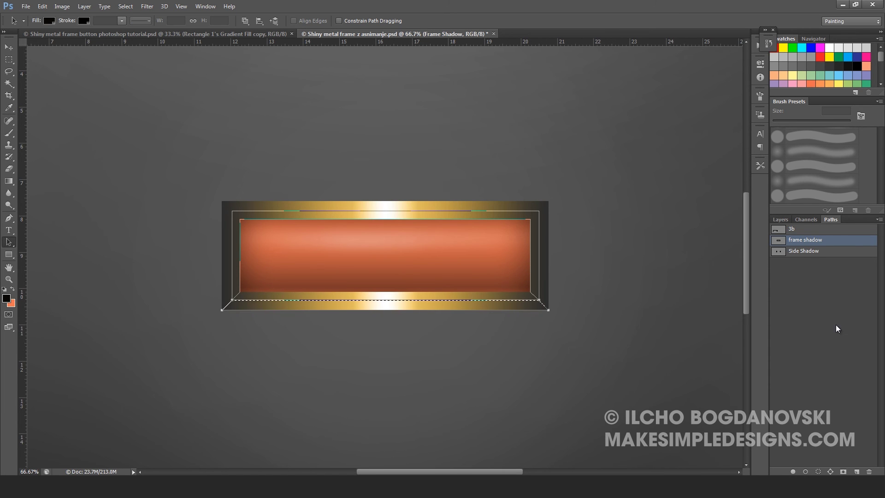
{"action": "left_click", "coordinate": [826, 310]}
{"action": "left_click", "coordinate": [784, 220]}
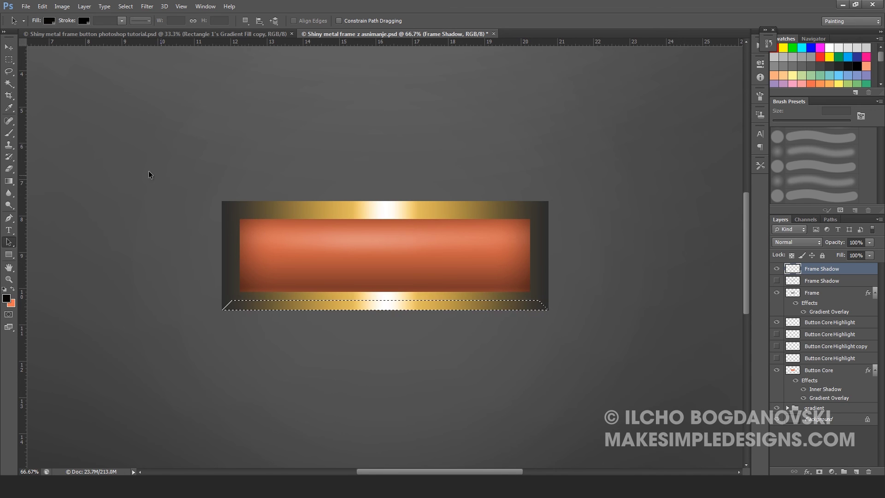
- Apply the dark-to-transparent linear gradient downward across the selected bottom strip twice, and deselect
{"action": "key", "text": "g"}
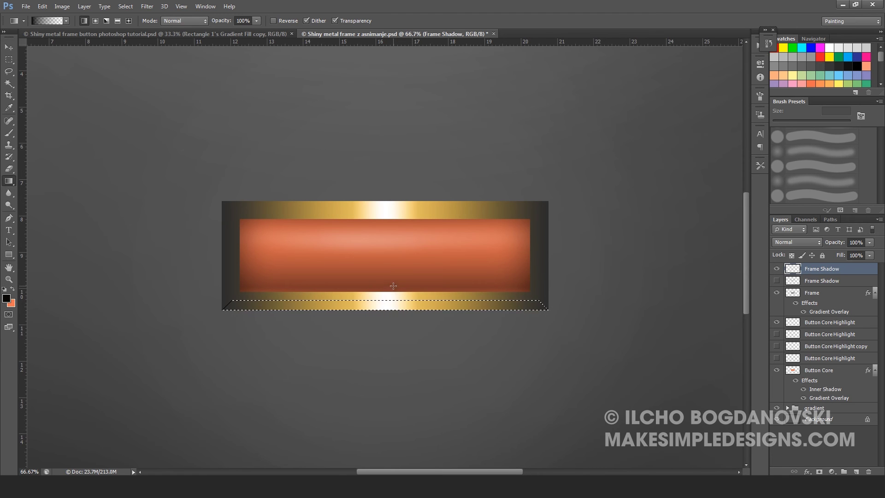
{"action": "left_click_drag", "start_coordinate": [393, 286], "coordinate": [390, 330]}
{"action": "left_click_drag", "start_coordinate": [393, 292], "coordinate": [387, 341]}
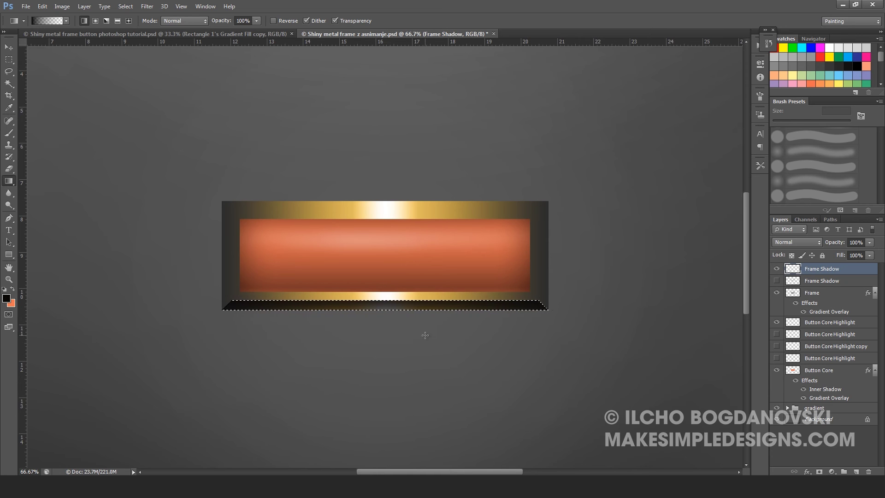
{"action": "key", "text": "ctrl+d"}
- Make a selection from the inner strip of the frame shadow path around the core and return to the Frame Shadow layer
{"action": "left_click", "coordinate": [830, 220]}
{"action": "left_click", "coordinate": [810, 241]}
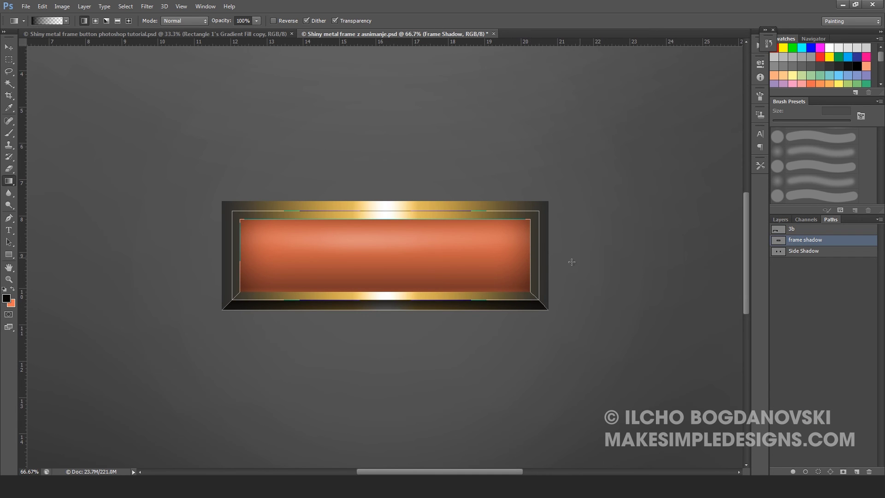
{"action": "key", "text": "a"}
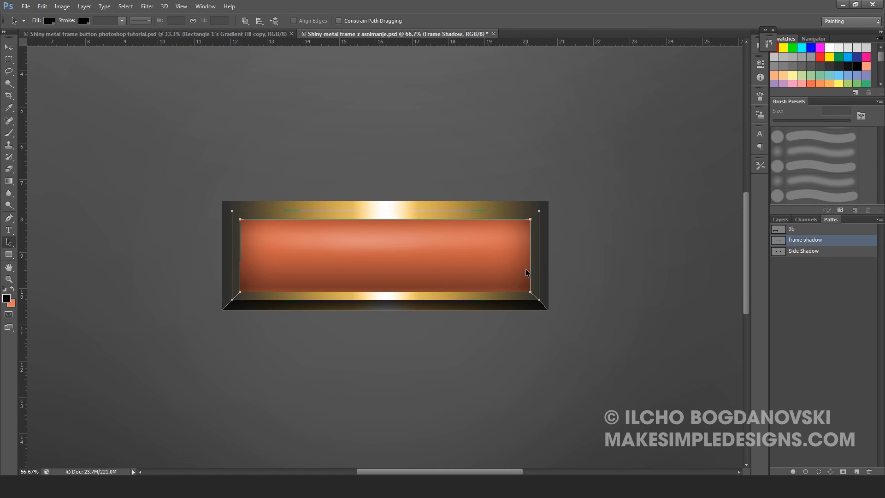
{"action": "right_click", "coordinate": [539, 271]}
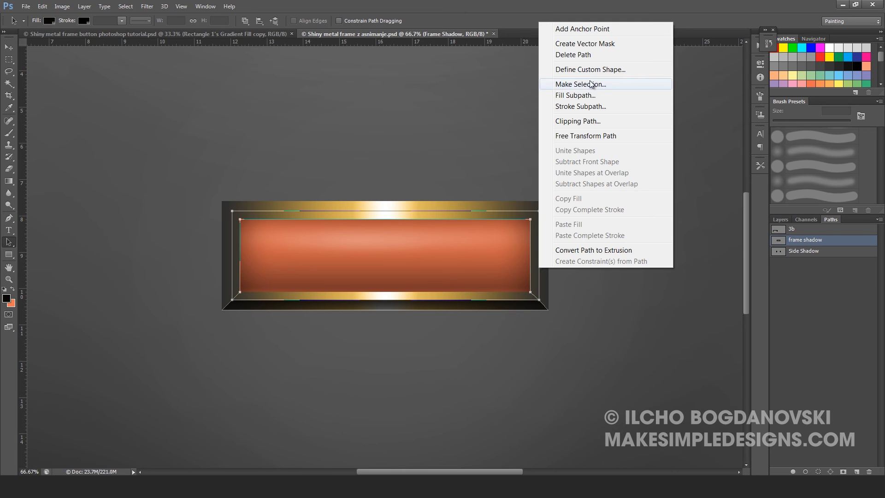
{"action": "key", "text": "Escape"}
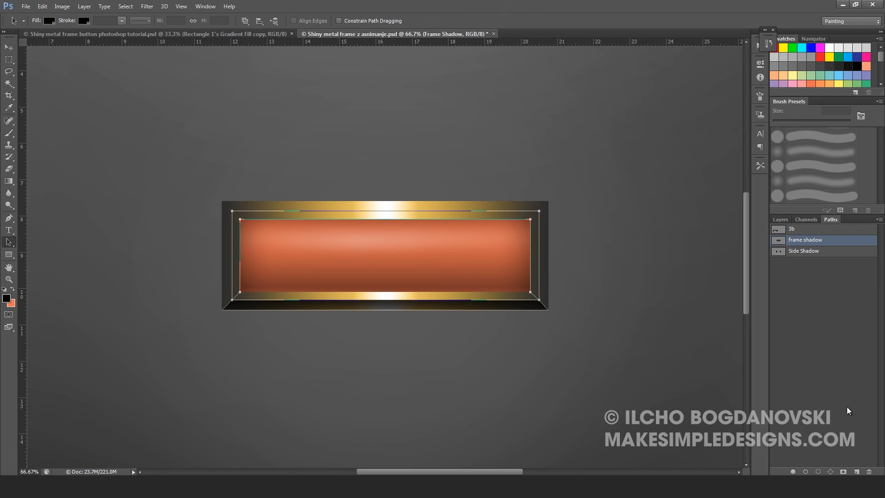
{"action": "left_click", "coordinate": [818, 471]}
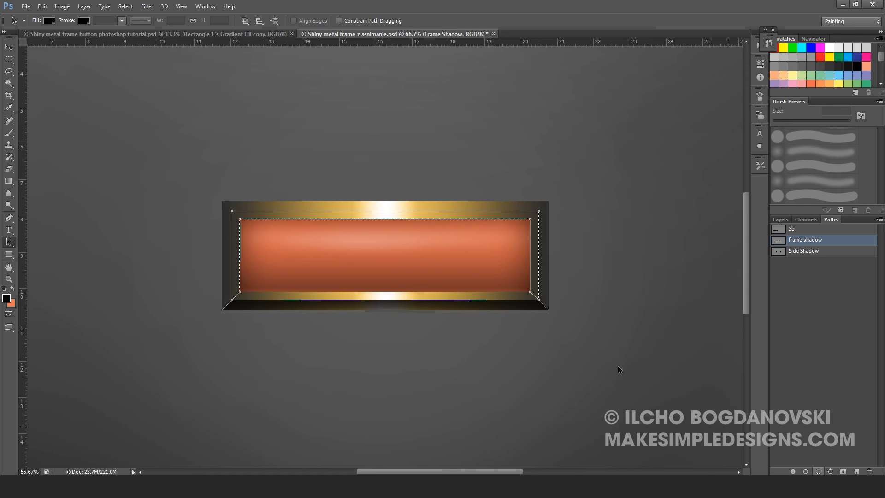
{"action": "left_click", "coordinate": [818, 286]}
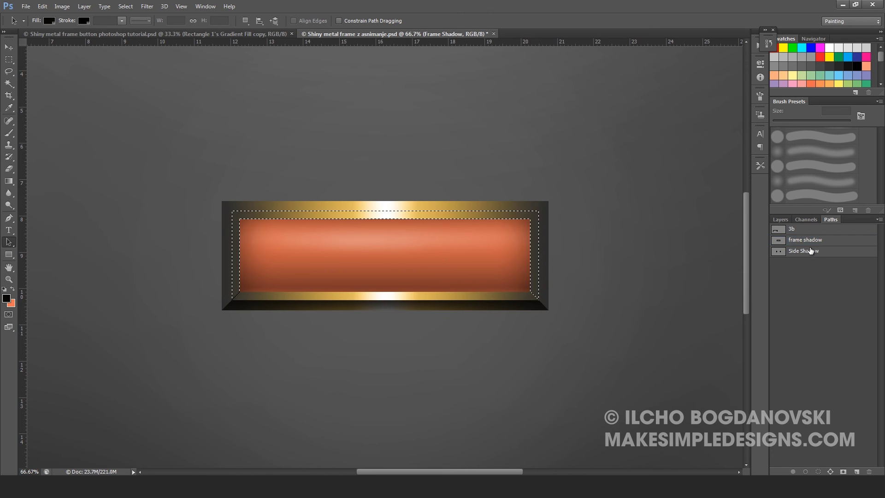
{"action": "left_click", "coordinate": [781, 219]}
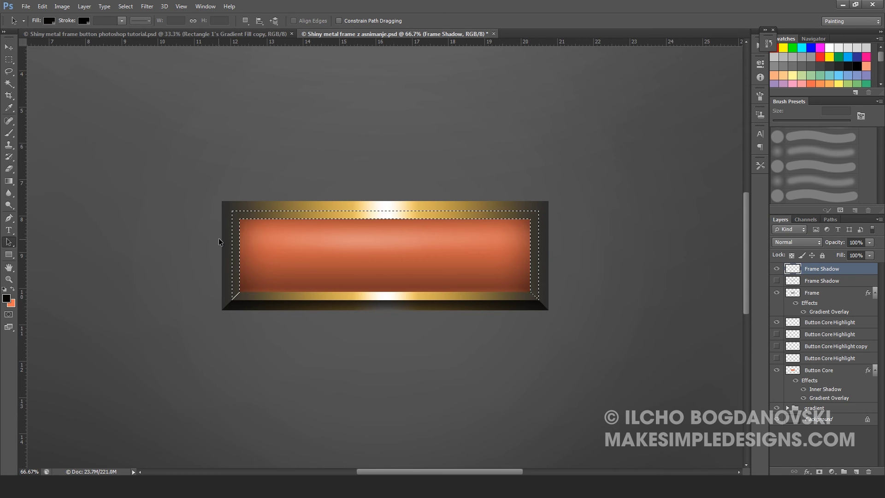
- Apply dark-to-transparent linear gradients inward from the inner strip's upper-left corner, upper-right corner and top edge, and deselect
{"action": "key", "text": "g"}
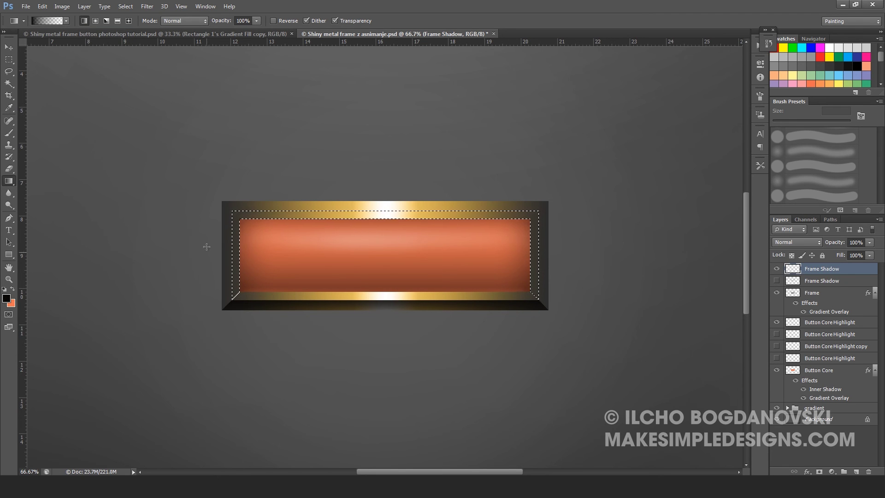
{"action": "left_click_drag", "start_coordinate": [185, 186], "coordinate": [261, 304]}
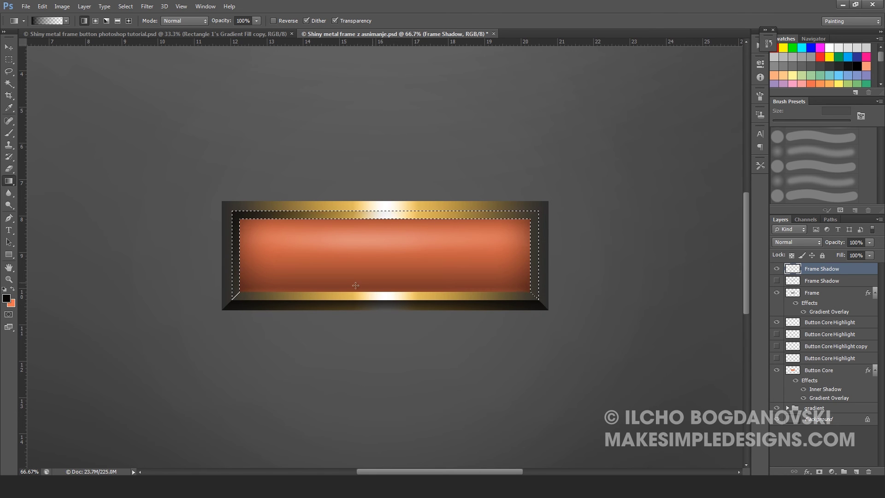
{"action": "left_click_drag", "start_coordinate": [595, 185], "coordinate": [499, 254]}
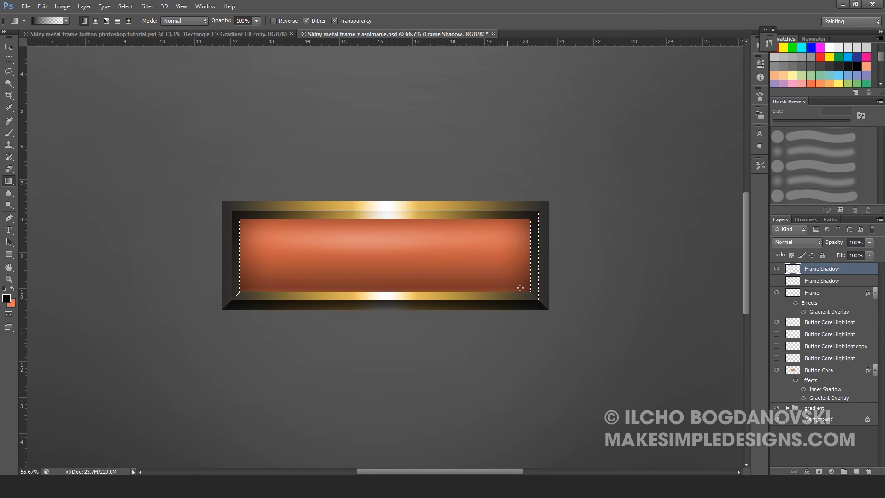
{"action": "mouse_move", "coordinate": [389, 191]}
{"action": "left_mouse_down"}
{"action": "mouse_move", "coordinate": [390, 228]}
{"action": "mouse_move", "coordinate": [395, 208]}
{"action": "left_mouse_up"}
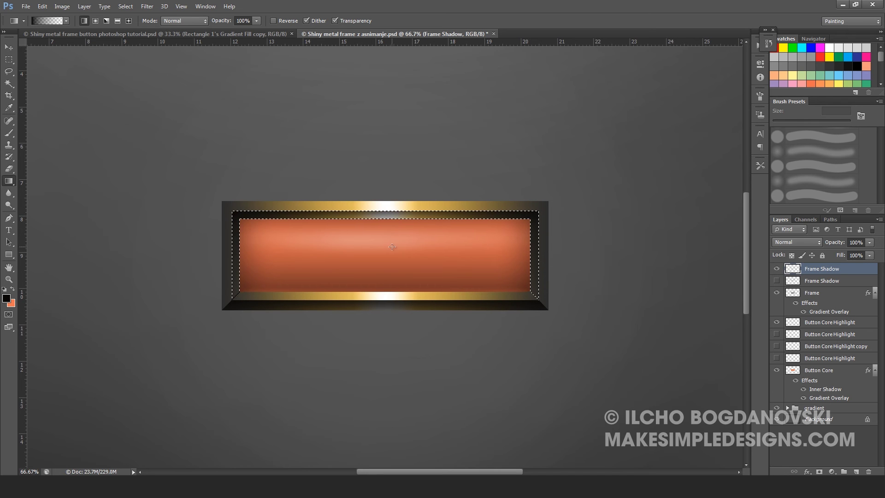
{"action": "key", "text": "ctrl+d"}
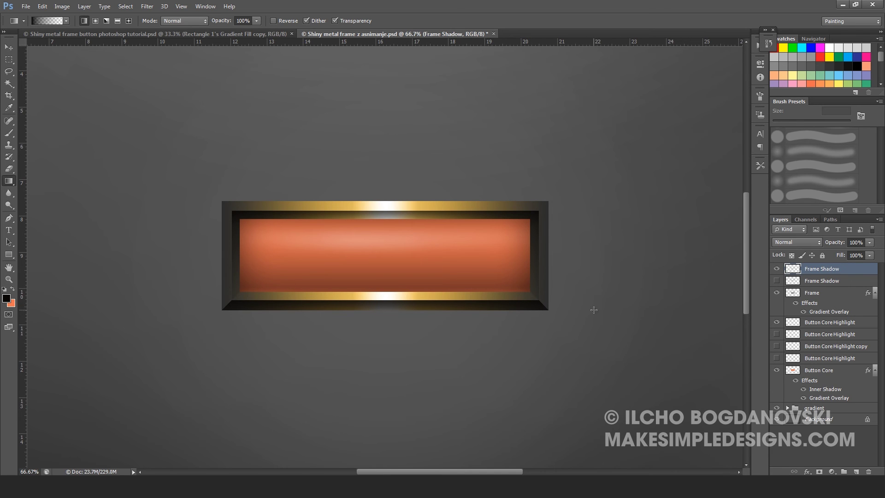
- Create a new layer named Side Shadows above the Frame Shadow layer
{"action": "key", "text": "v"}
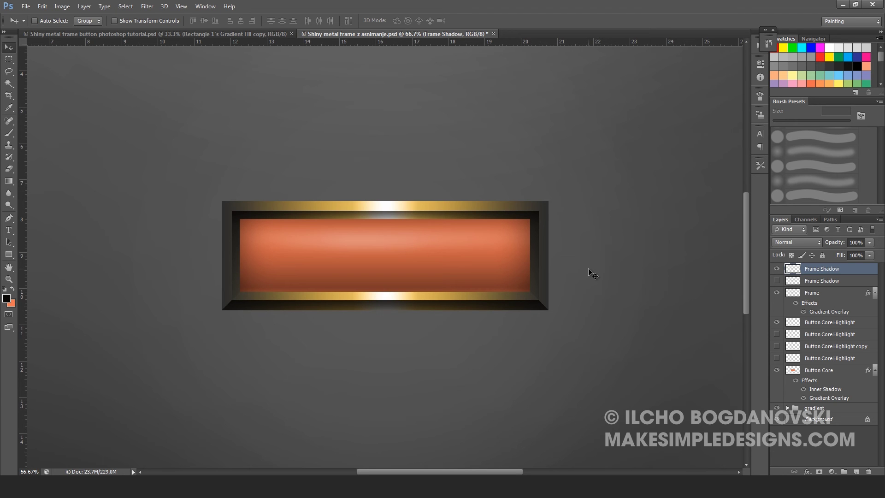
{"action": "key", "text": "ctrl+shift+n"}
{"action": "type", "text": "Side Shadows"}
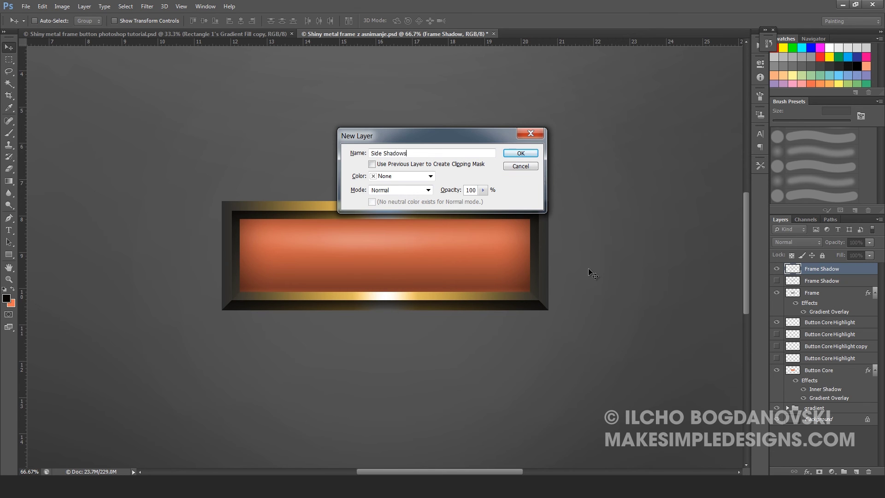
{"action": "key", "text": "Return"}
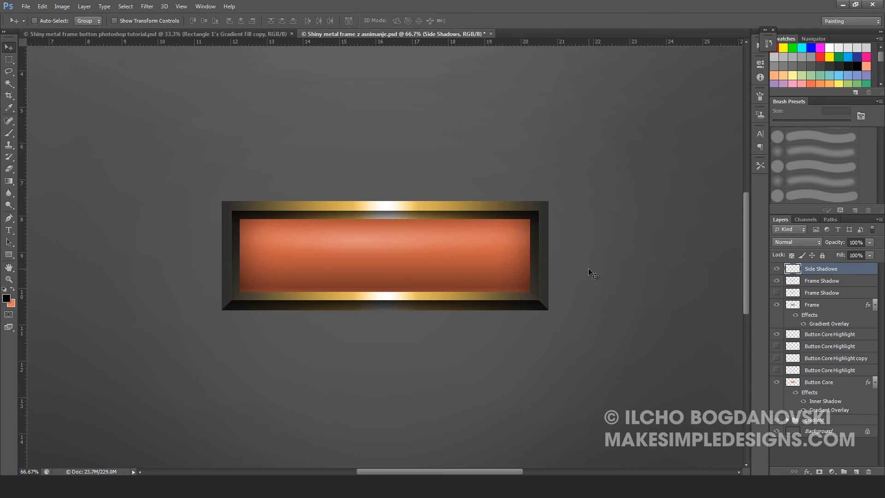
- Load the Side Shadow path as a selection and return to the Side Shadows layer
{"action": "left_click", "coordinate": [834, 220]}
{"action": "left_click", "coordinate": [808, 251]}
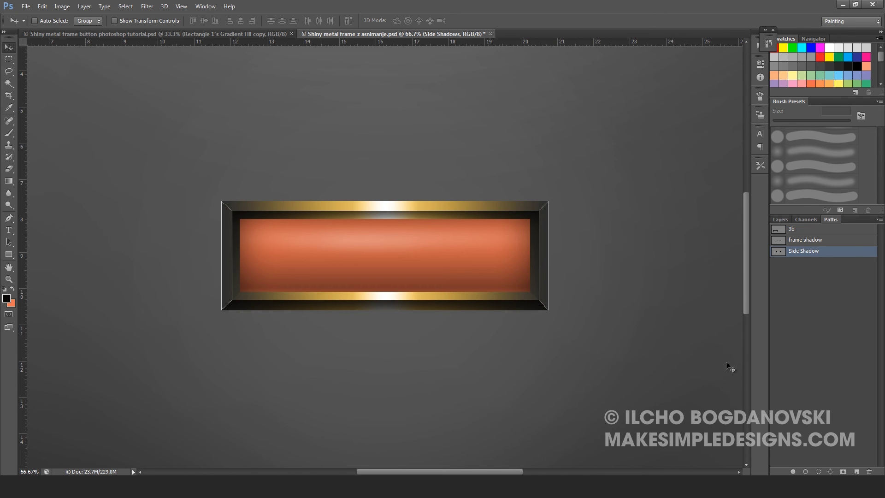
{"action": "left_click", "coordinate": [818, 470]}
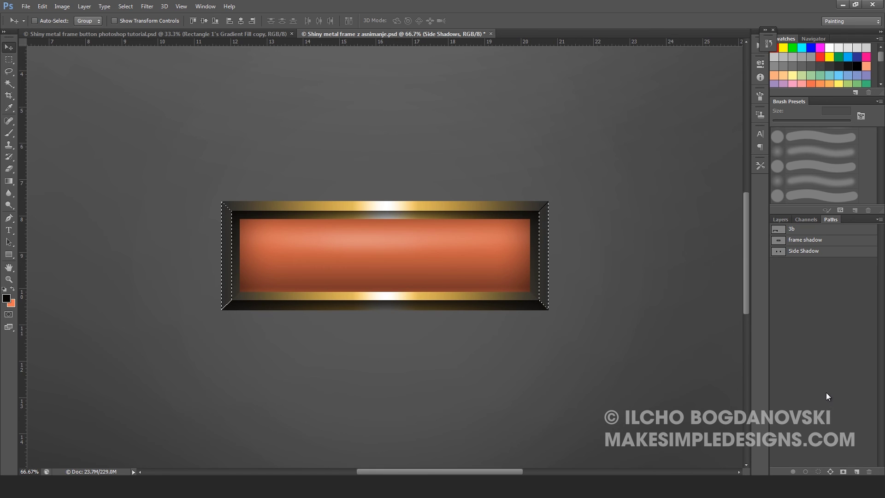
{"action": "left_click", "coordinate": [784, 219]}
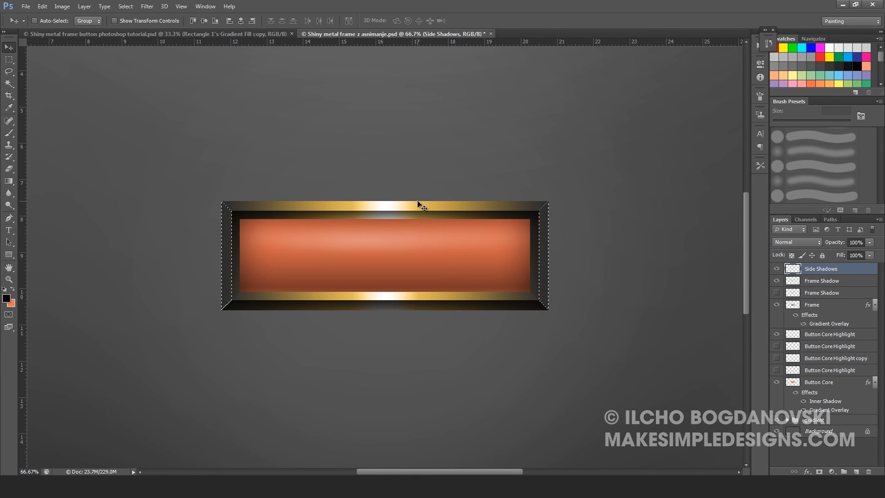
- Apply the dark-to-transparent linear gradient downward across the selected side strips, deselect, and set the layer's opacity to 64%
{"action": "key", "text": "g"}
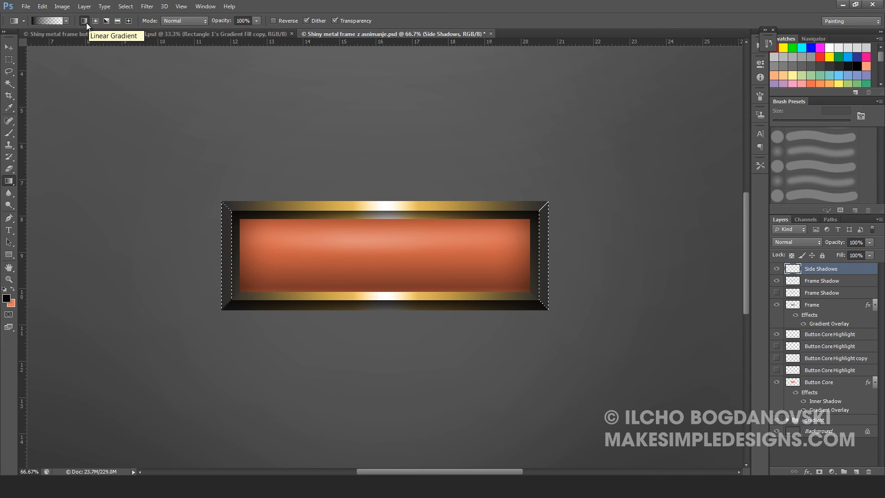
{"action": "left_click_drag", "start_coordinate": [387, 181], "coordinate": [388, 316]}
{"action": "key", "text": "ctrl+d"}
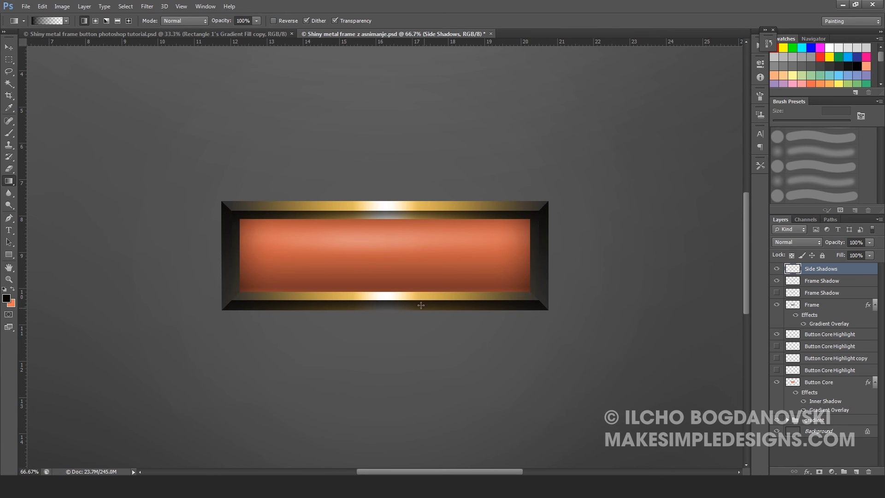
{"action": "left_click", "coordinate": [870, 243]}
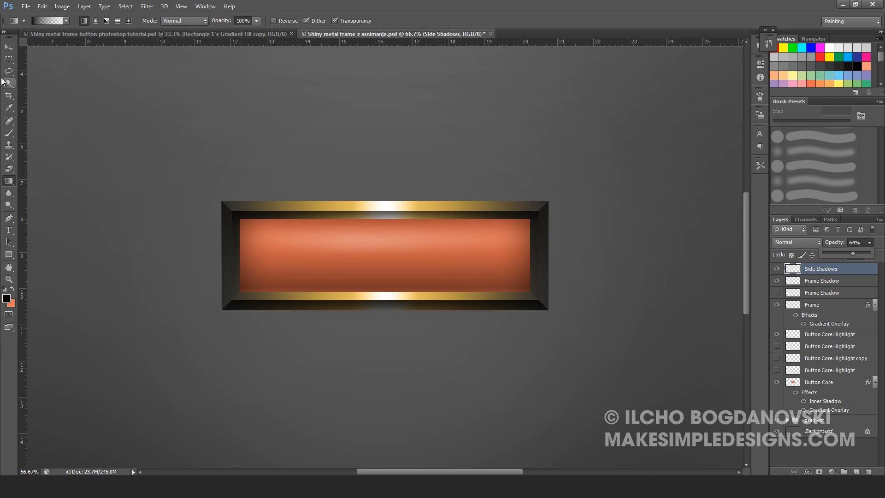
{"action": "left_click", "coordinate": [9, 47]}
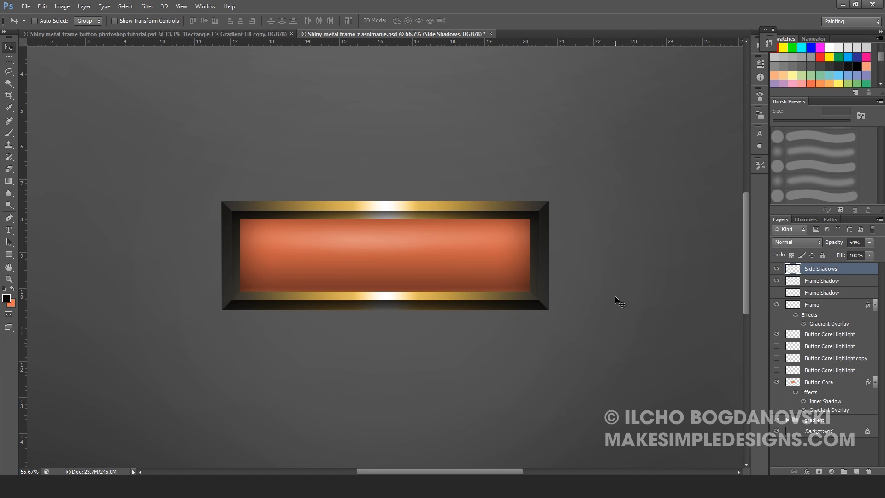
- Create a new layer named Bottom Highlight above the Side Shadows layer
{"action": "key", "text": "g"}
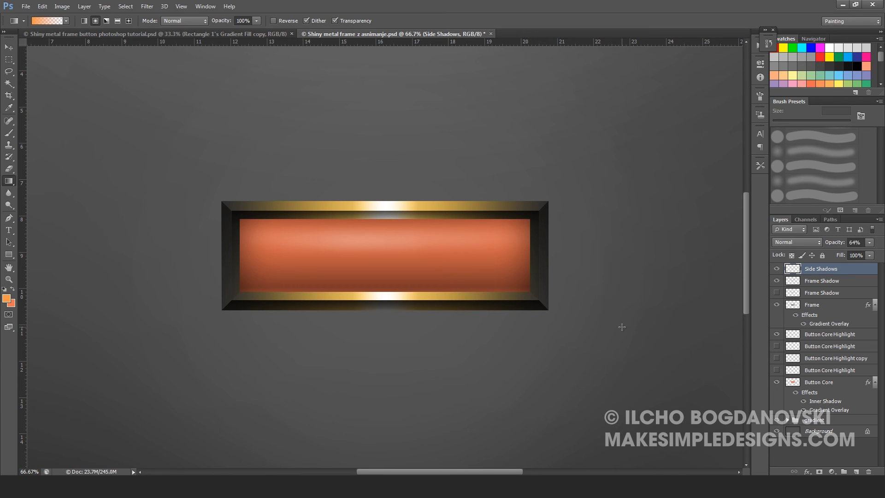
{"action": "key", "text": "ctrl+shift+n"}
{"action": "type", "text": "Bottom Highl"}
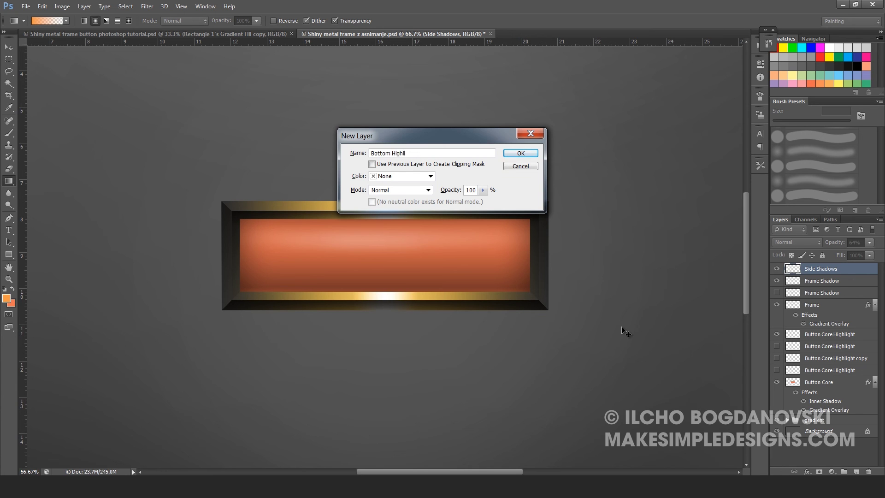
{"action": "key", "text": "Return"}
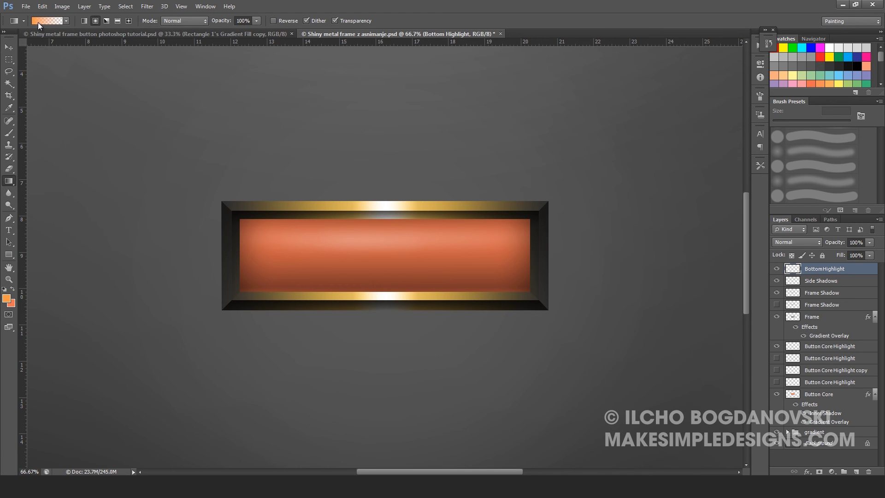
- Using foreground color f49845, draw a color-to-transparent radial gradient outward from the middle of the frame's bottom edge
{"action": "left_click", "coordinate": [10, 298]}
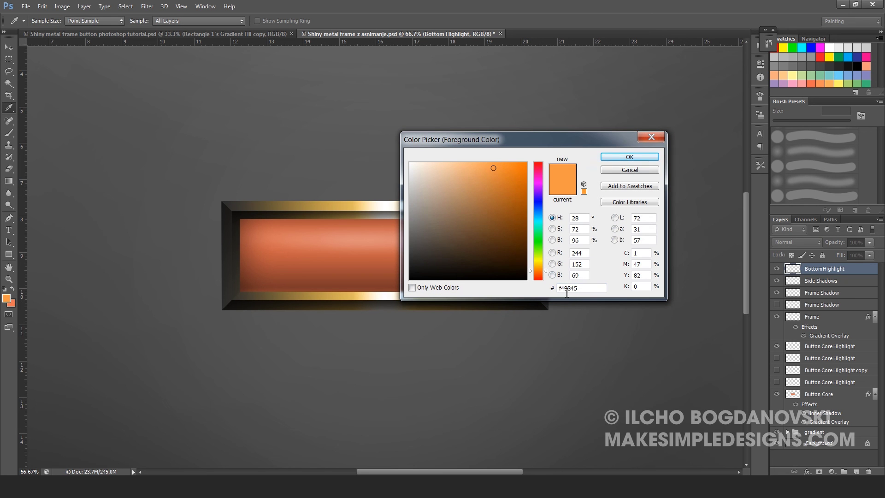
{"action": "left_click", "coordinate": [628, 156]}
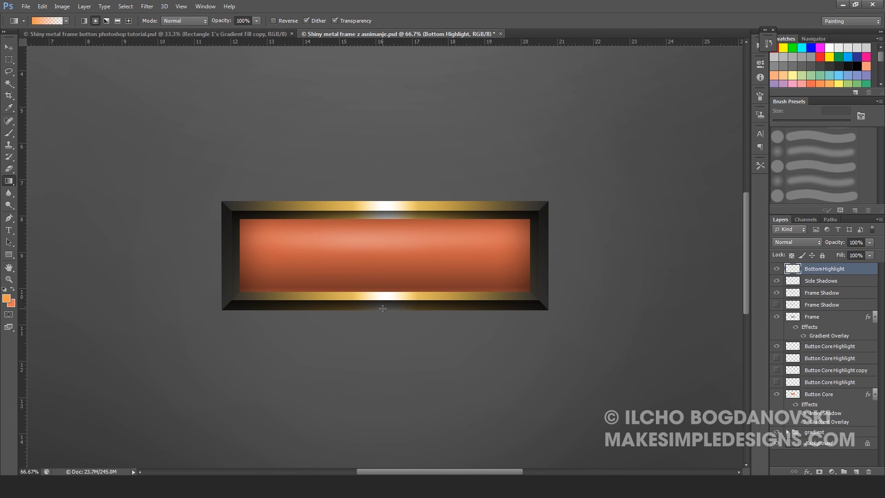
{"action": "left_click_drag", "start_coordinate": [383, 310], "coordinate": [483, 314]}
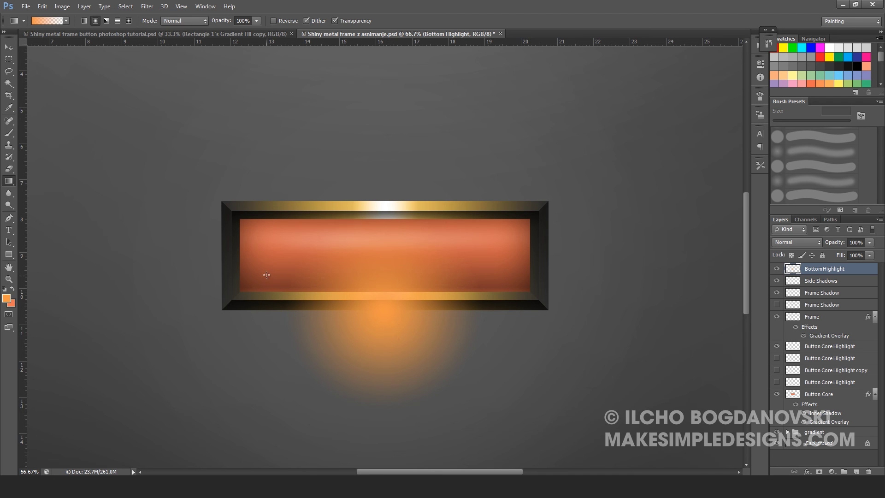
- Squash the orange glow vertically from its top into a thin horizontal streak just below the frame
{"action": "key", "text": "ctrl+t"}
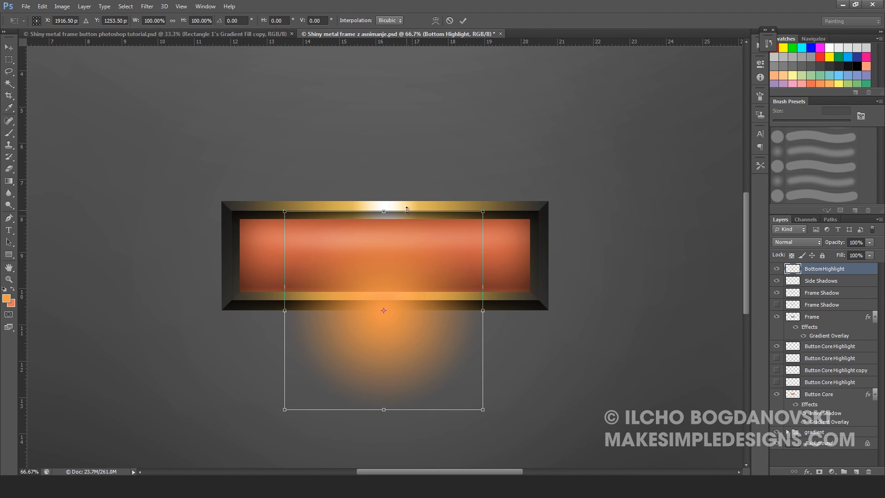
{"action": "left_click_drag", "start_coordinate": [385, 213], "coordinate": [386, 311]}
{"action": "key", "text": "Return"}
- Nudge the thin orange streak up onto the frame's bottom edge
{"action": "key", "text": "g"}
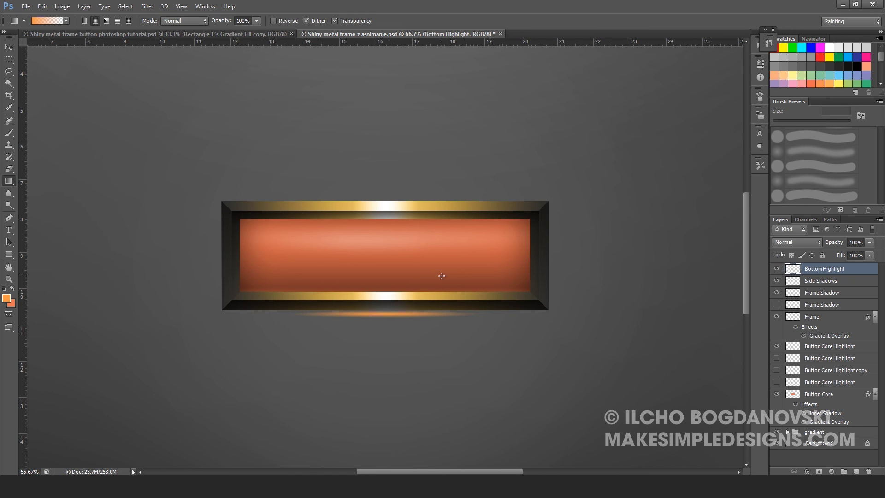
{"action": "key", "text": "v"}
{"action": "key", "text": "Up"}
{"action": "key", "text": "Up"}
{"action": "key", "text": "Up"}
{"action": "key", "text": "Up"}
{"action": "key", "text": "Up"}
{"action": "key", "text": "Up"}
{"action": "key", "text": "Up"}
{"action": "key", "text": "Up"}
{"action": "key", "text": "Up"}
{"action": "key", "text": "Up"}
{"action": "key", "text": "Up"}
{"action": "key", "text": "Up"}
{"action": "key", "text": "Up"}
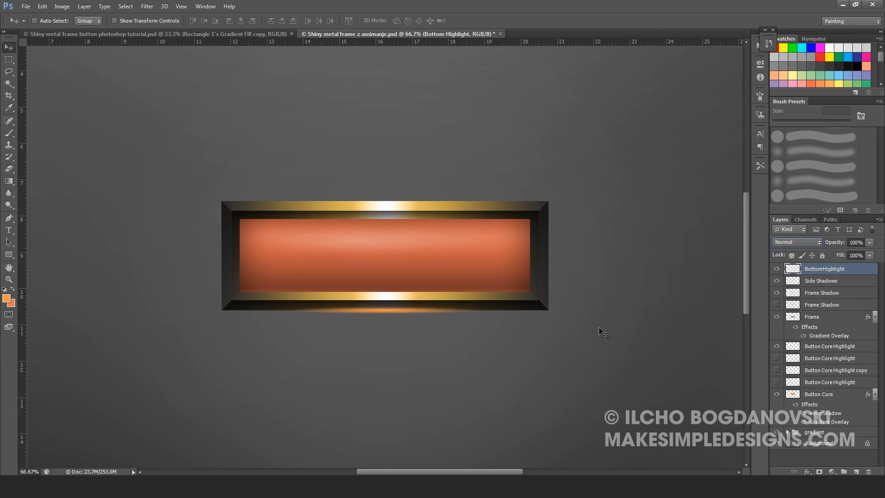
- Set the Bottom Highlight layer to Screen blend mode at 46% opacity
{"action": "left_click", "coordinate": [815, 243]}
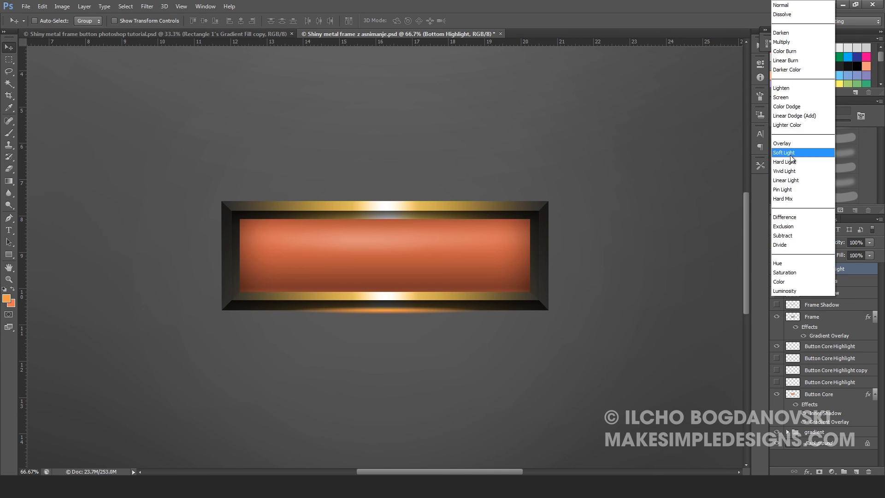
{"action": "left_click", "coordinate": [793, 99]}
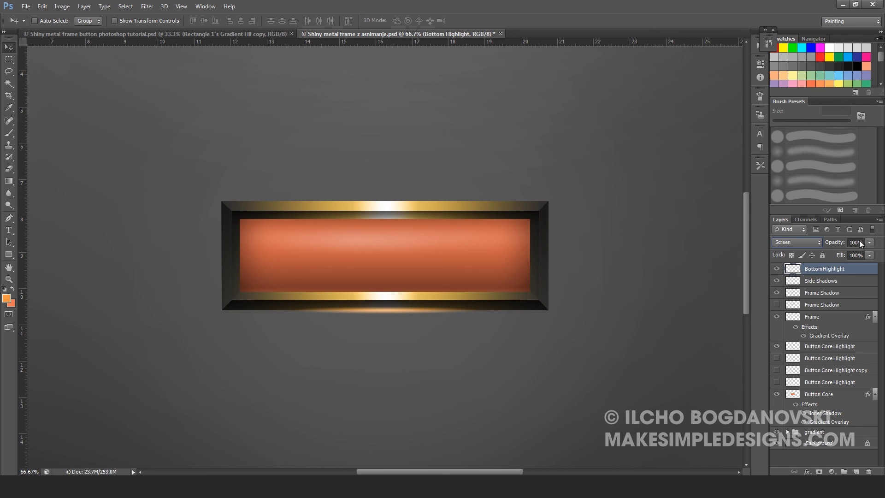
{"action": "left_click_drag", "start_coordinate": [870, 243], "coordinate": [846, 256]}
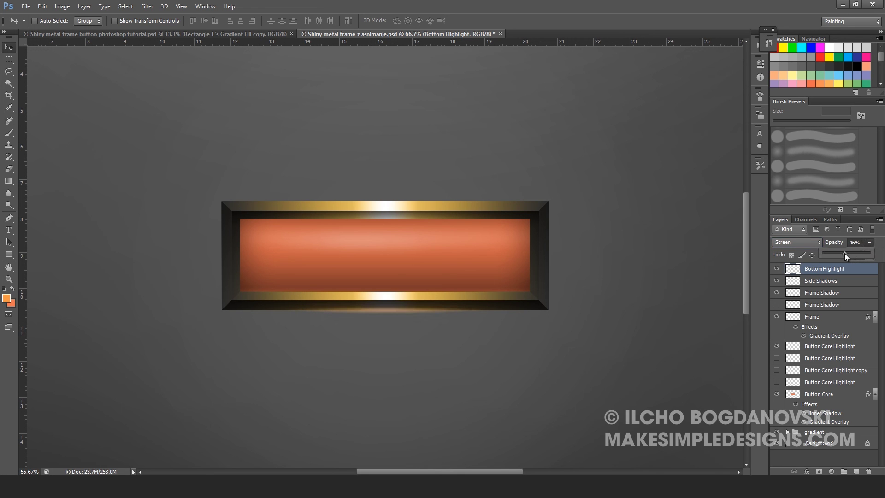
{"action": "left_click", "coordinate": [830, 277]}
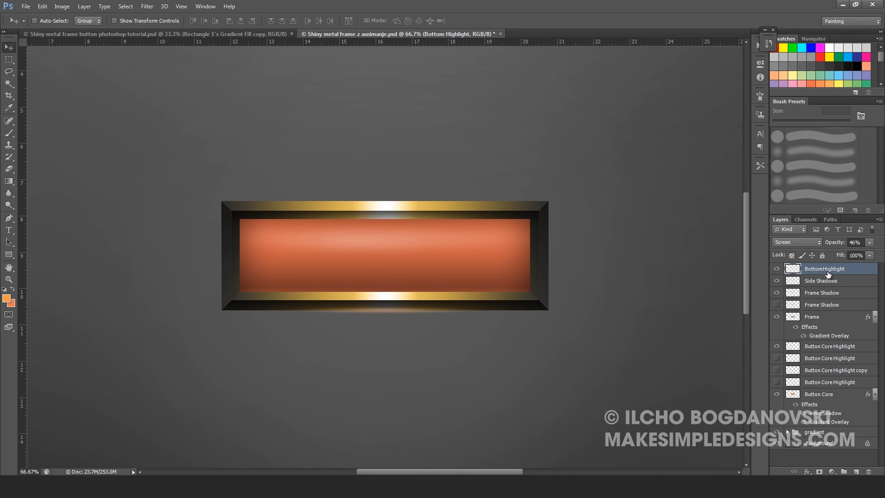
- Raise the Bottom Highlight layer's opacity to 100% and review the soft 63 px eraser's brush settings
{"action": "left_click", "coordinate": [870, 243]}
{"action": "left_click_drag", "start_coordinate": [861, 253], "coordinate": [881, 253]}
{"action": "key", "text": "e"}
{"action": "right_click", "coordinate": [174, 134]}
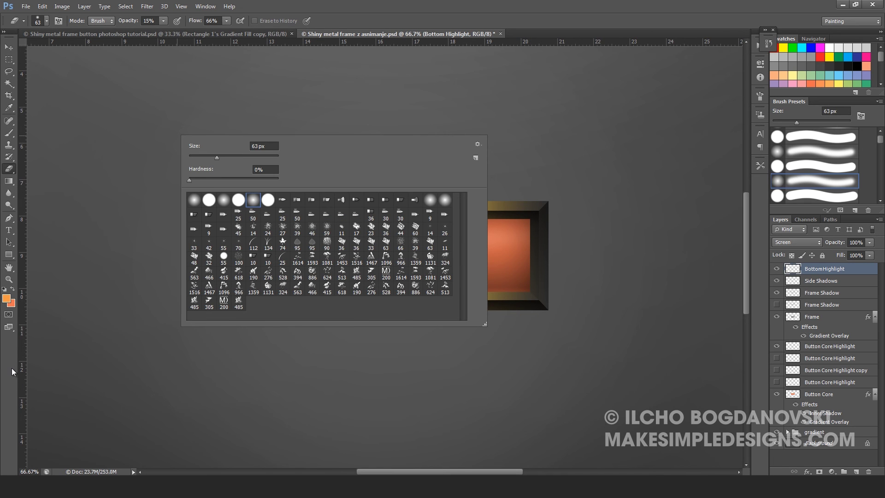
{"action": "key", "text": "Escape"}
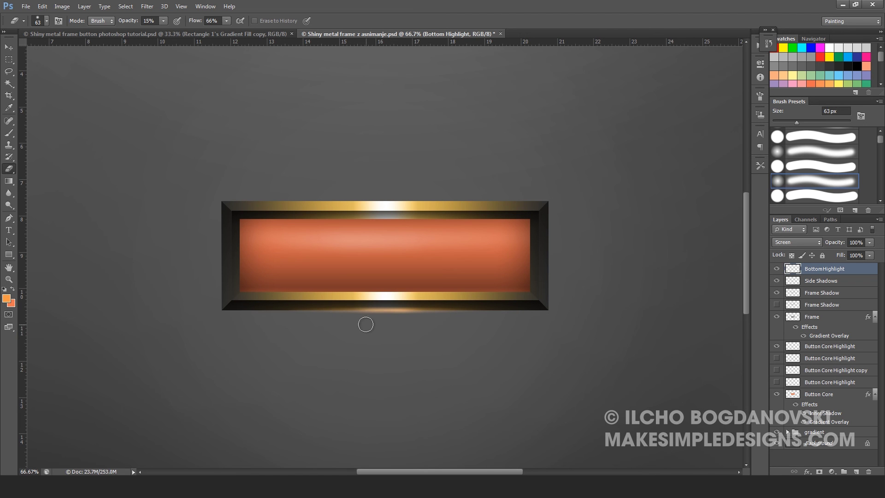
- Add the text "HOME" in Rockwell Bold on the empty canvas below the button
{"action": "key", "text": "v"}
{"action": "key", "text": "ctrl+0"}
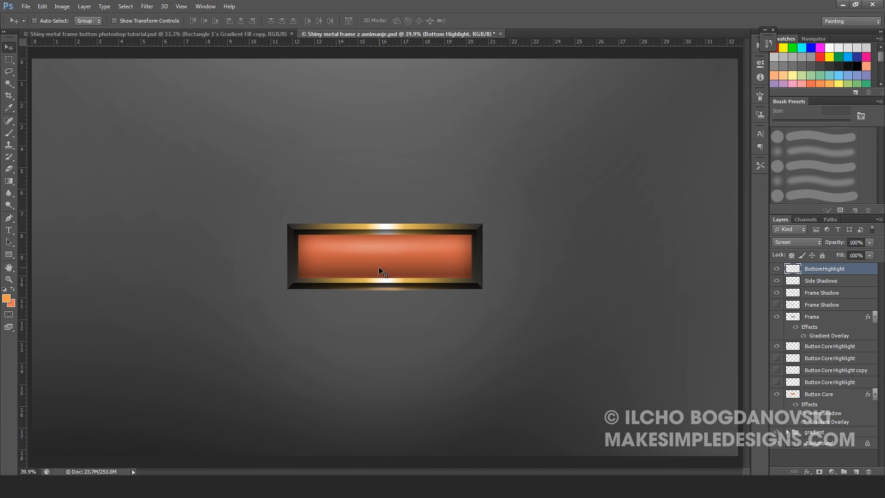
{"action": "key", "text": "t"}
{"action": "left_click", "coordinate": [402, 329]}
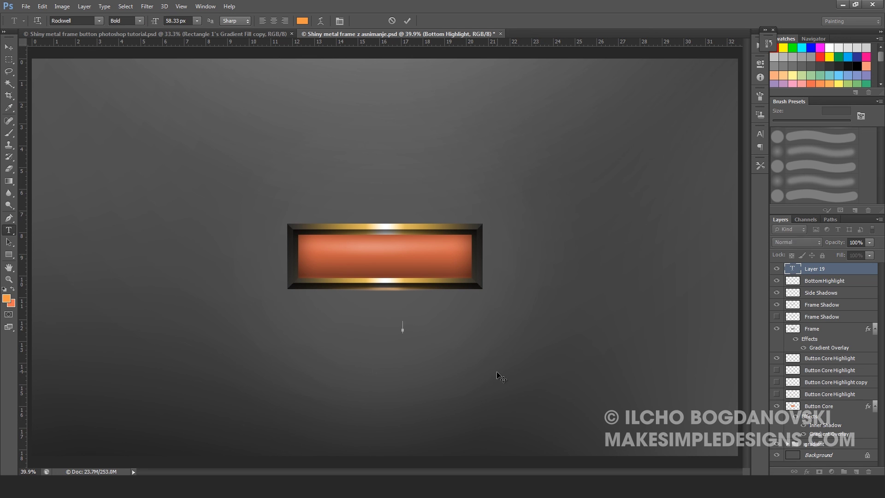
{"action": "type", "text": "HOME"}
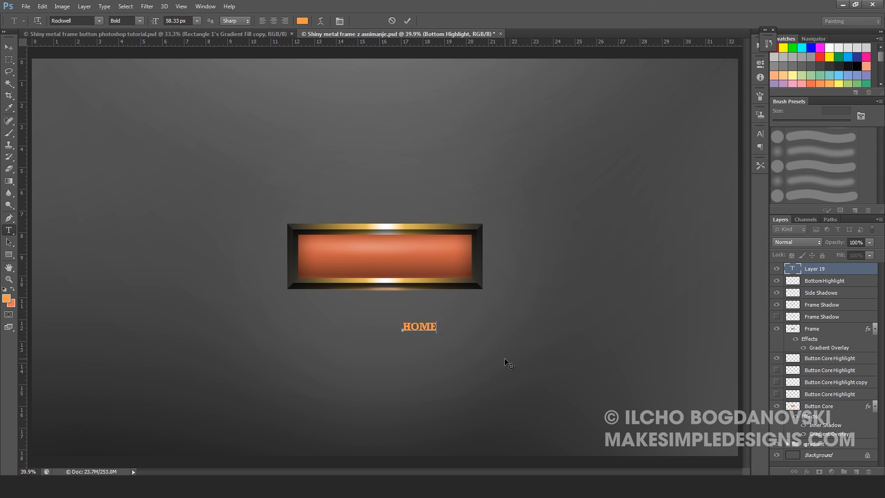
- Change the HOME text color to white
{"action": "left_click_drag", "start_coordinate": [438, 326], "coordinate": [402, 328]}
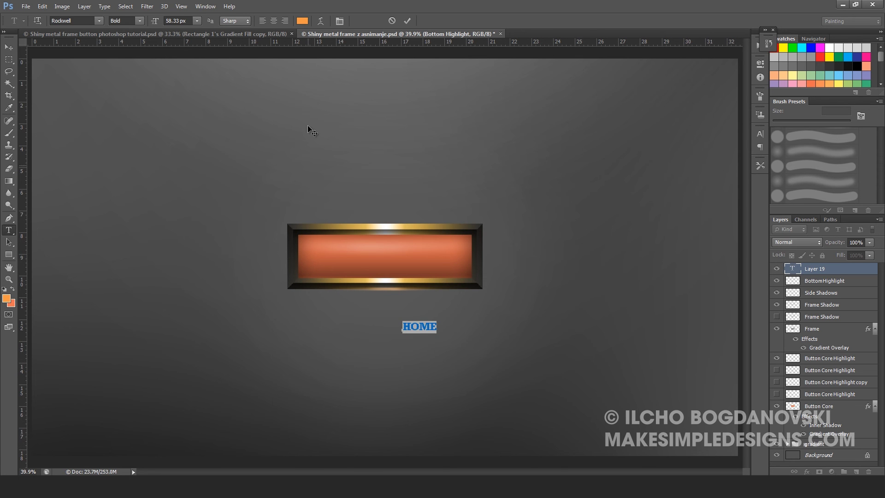
{"action": "left_click", "coordinate": [302, 20]}
{"action": "left_click_drag", "start_coordinate": [486, 186], "coordinate": [414, 165]}
{"action": "left_click", "coordinate": [626, 158]}
- Fit the HOME text centred on the orange core, enlarged to about 167 px, and set its blend mode to Overlay
{"action": "left_click", "coordinate": [8, 47]}
{"action": "left_click_drag", "start_coordinate": [418, 321], "coordinate": [434, 236]}
{"action": "key", "text": "ctrl+t"}
{"action": "key", "text": "Return"}
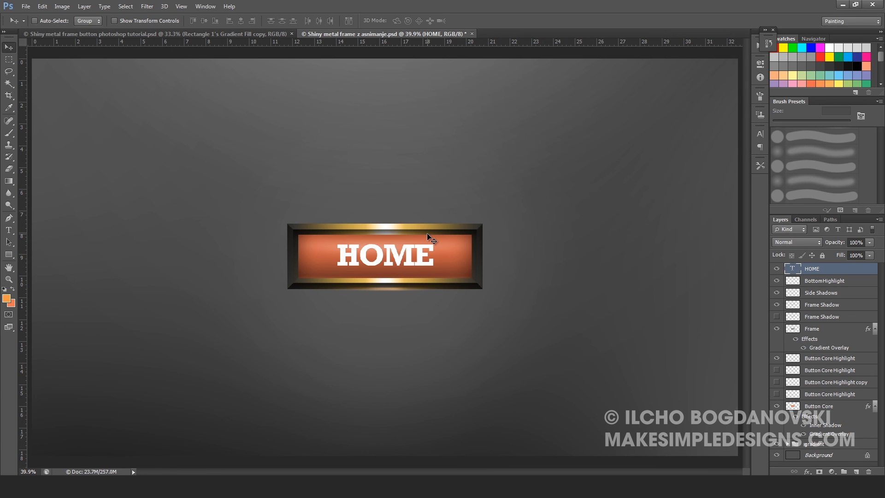
{"action": "left_click", "coordinate": [810, 243]}
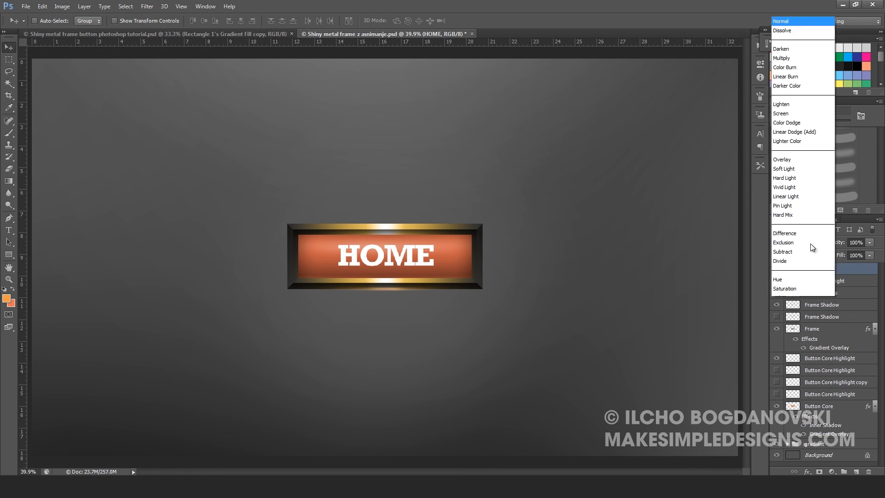
{"action": "left_click", "coordinate": [794, 143]}
- Group all layers from the HOME text down to Button Core and name the group "buttons"
{"action": "left_click", "coordinate": [818, 412], "text": "shift"}
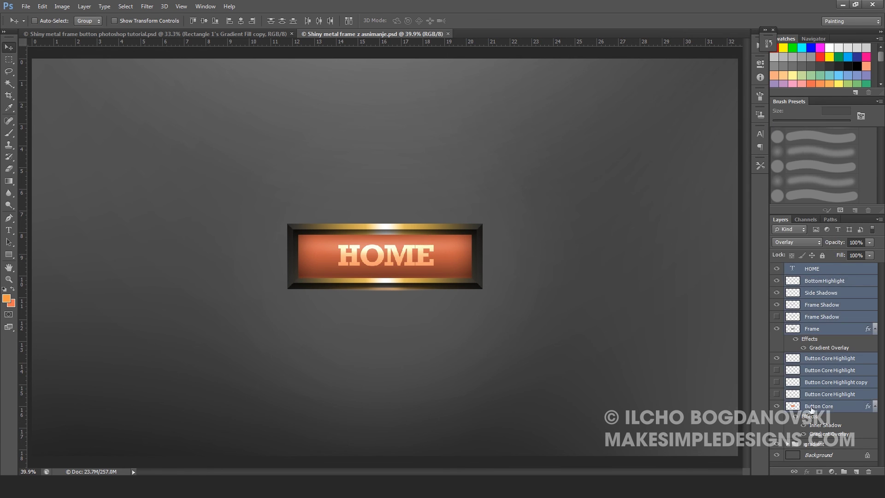
{"action": "key", "text": "ctrl+g"}
{"action": "double_click", "coordinate": [818, 268]}
{"action": "type", "text": "b"}
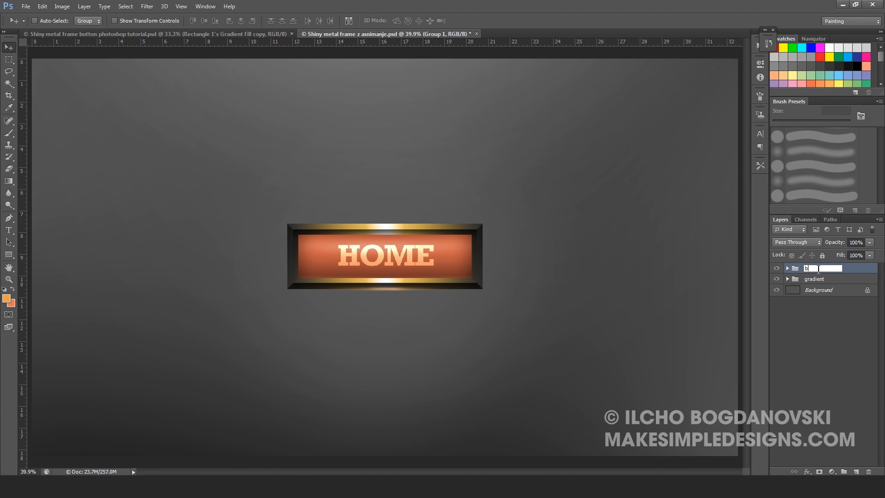
{"action": "type", "text": "uttons"}
{"action": "key", "text": "Return"}
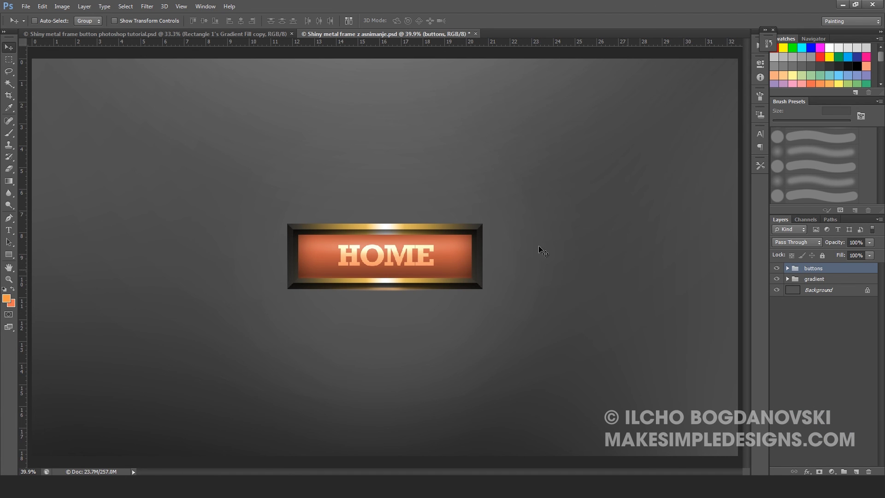
- Duplicate the HOME button twice into a vertical stack of three and relabel the middle one "ARTICLES", centred on its core
{"action": "left_click_drag", "start_coordinate": [408, 266], "coordinate": [414, 333]}
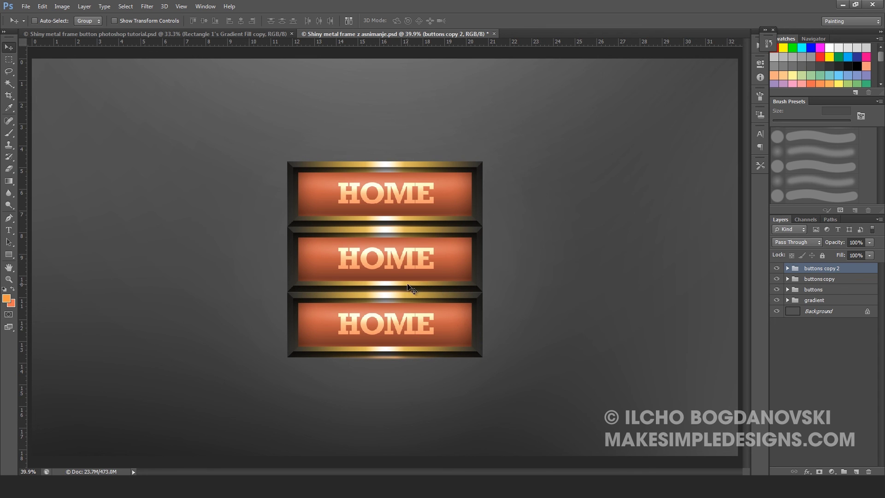
{"action": "key", "text": "t"}
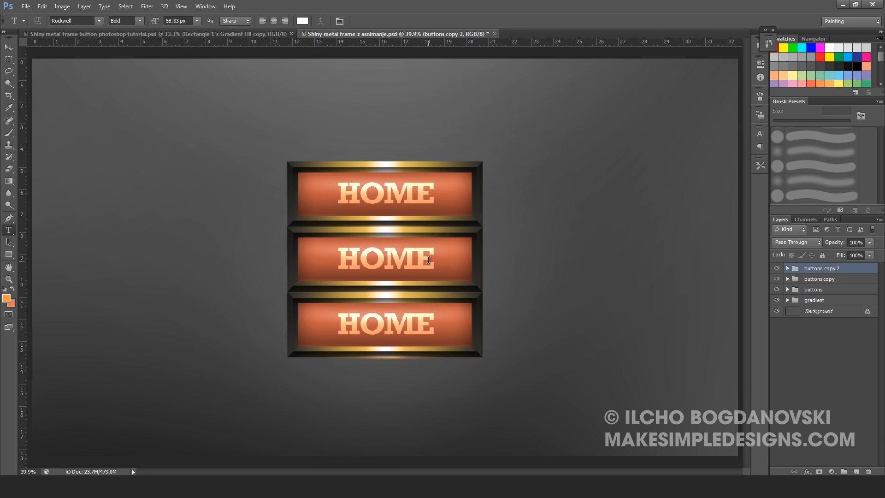
{"action": "double_click", "coordinate": [439, 266]}
{"action": "type", "text": "ARTICLES"}
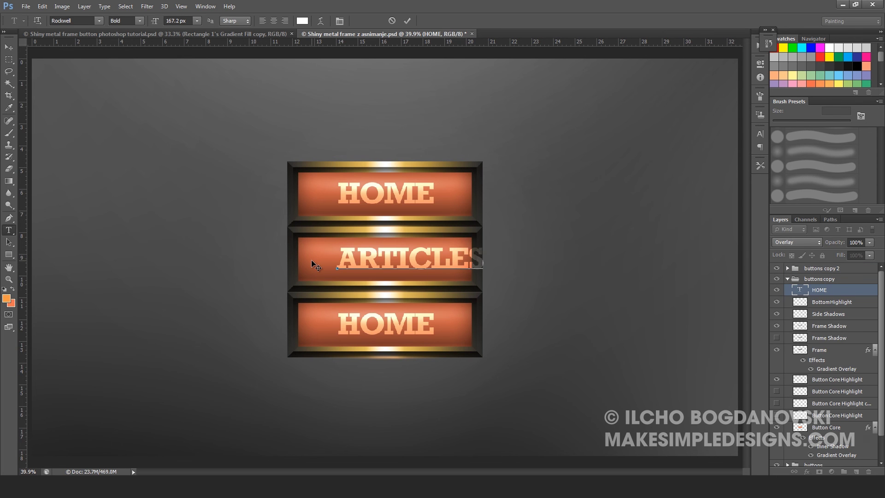
{"action": "key", "text": "ctrl+Return"}
{"action": "key", "text": "v"}
{"action": "left_click_drag", "start_coordinate": [390, 261], "coordinate": [366, 259]}
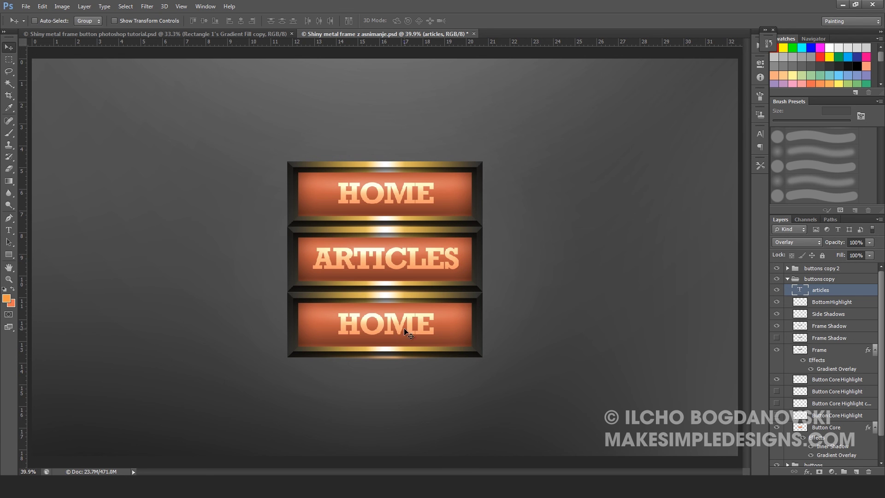
- Relabel the lowest button in the stack "CONTACT" and centre the text on its core
{"action": "key", "text": "t"}
{"action": "double_click", "coordinate": [429, 322]}
{"action": "type", "text": "CON"}
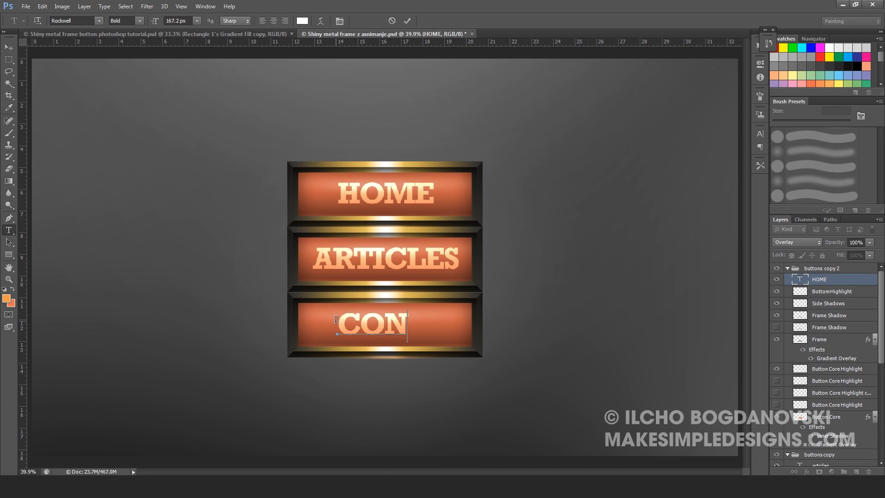
{"action": "type", "text": "TACT"}
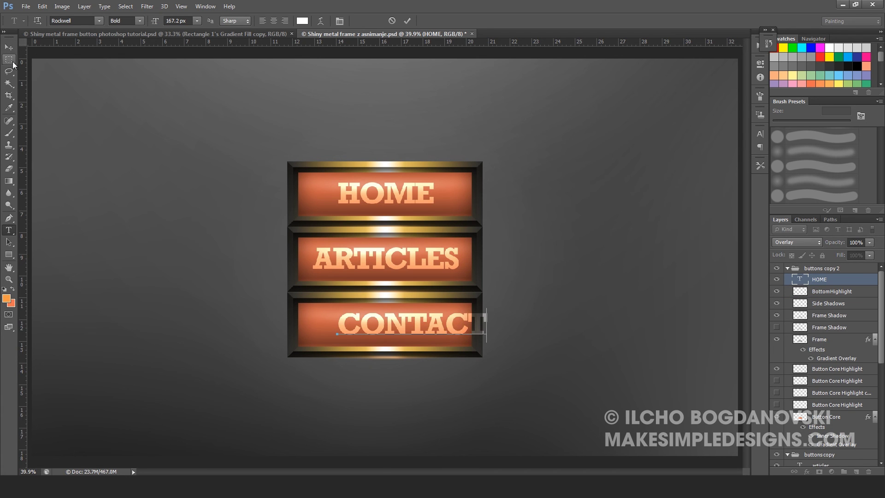
{"action": "key", "text": "ctrl+Return"}
{"action": "key", "text": "v"}
{"action": "left_click_drag", "start_coordinate": [422, 333], "coordinate": [397, 329]}
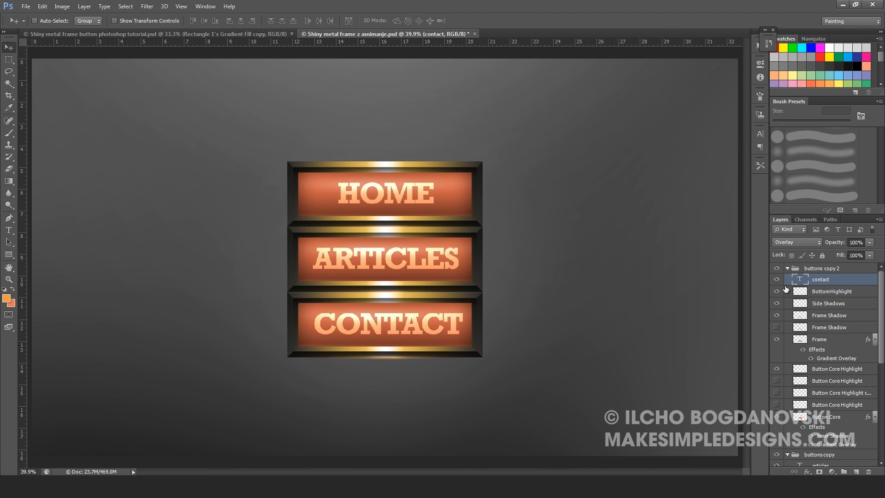
- Place a duplicate of the CONTACT button above the stack and scale it down proportionally to about 65%
{"action": "left_click", "coordinate": [788, 268]}
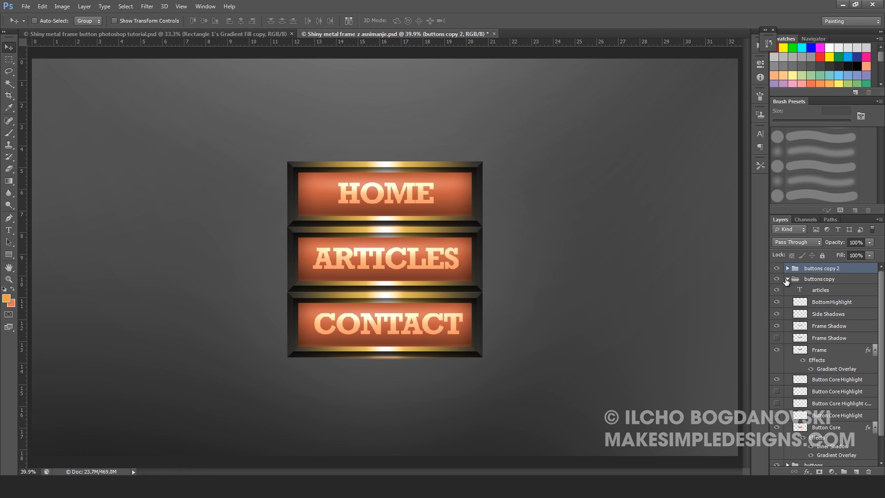
{"action": "left_click", "coordinate": [788, 279]}
{"action": "left_click_drag", "start_coordinate": [415, 210], "coordinate": [417, 46]}
{"action": "left_click_drag", "start_coordinate": [401, 185], "coordinate": [407, 131]}
{"action": "key", "text": "ctrl+t"}
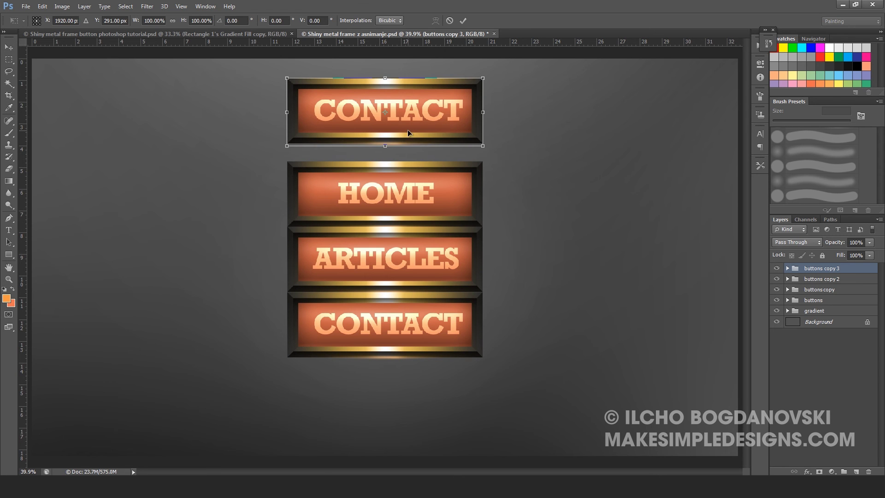
{"action": "left_click_drag", "start_coordinate": [482, 78], "coordinate": [459, 117]}
{"action": "key", "text": "Return"}
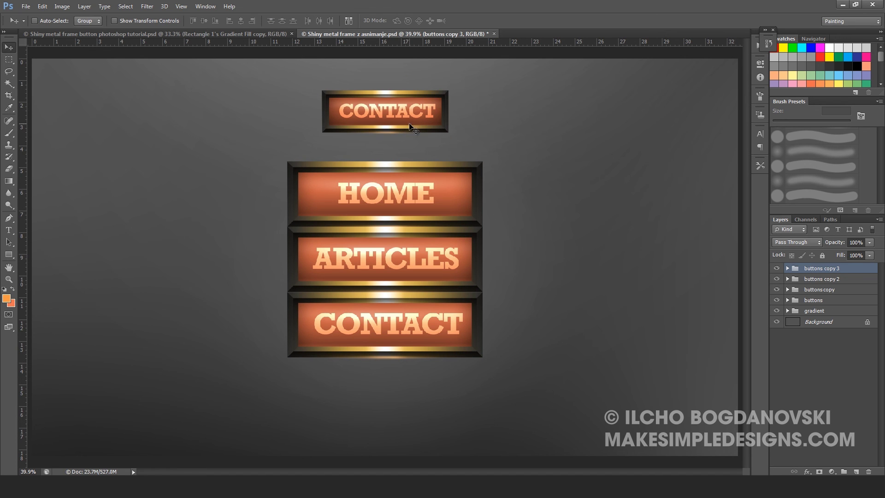
- Duplicate the small CONTACT button into a horizontal row of four and centre the row above the stack
{"action": "left_click_drag", "start_coordinate": [399, 122], "coordinate": [246, 110]}
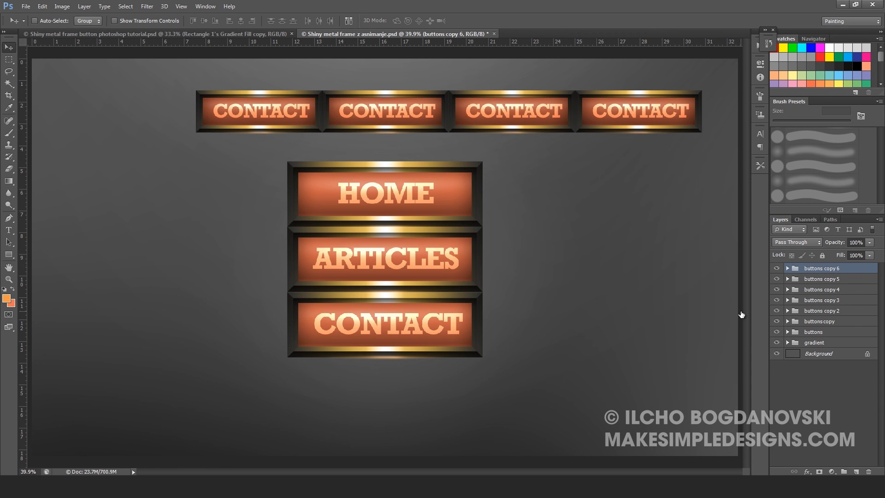
{"action": "left_click", "coordinate": [827, 301], "text": "shift"}
{"action": "left_click_drag", "start_coordinate": [429, 115], "coordinate": [376, 113]}
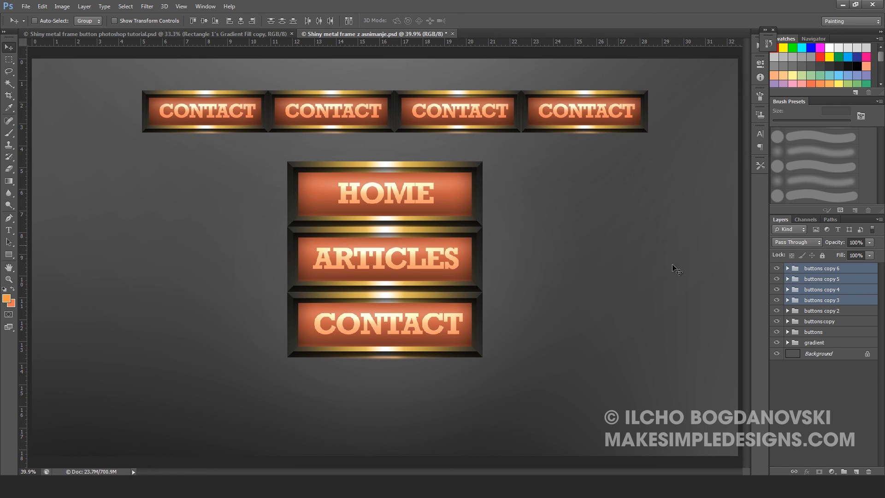
- Relabel the first button in the horizontal row "HOME" and centre the text on its core
{"action": "key", "text": "t"}
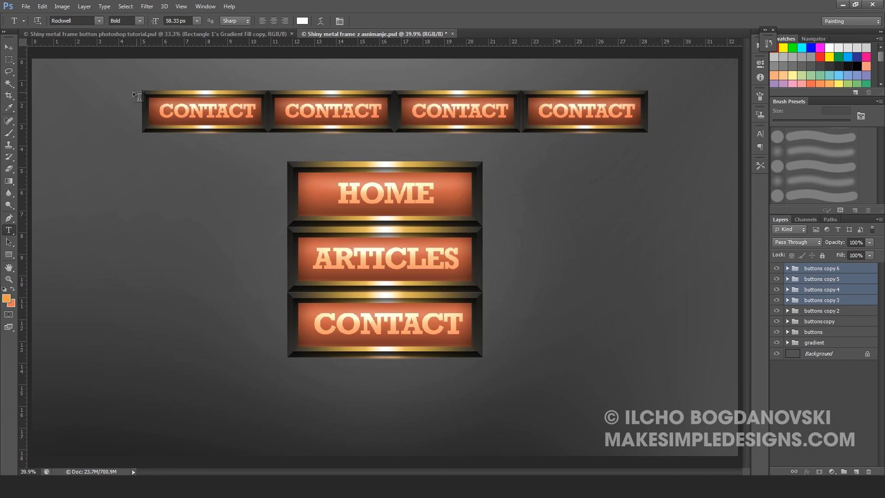
{"action": "left_click_drag", "start_coordinate": [254, 108], "coordinate": [119, 112]}
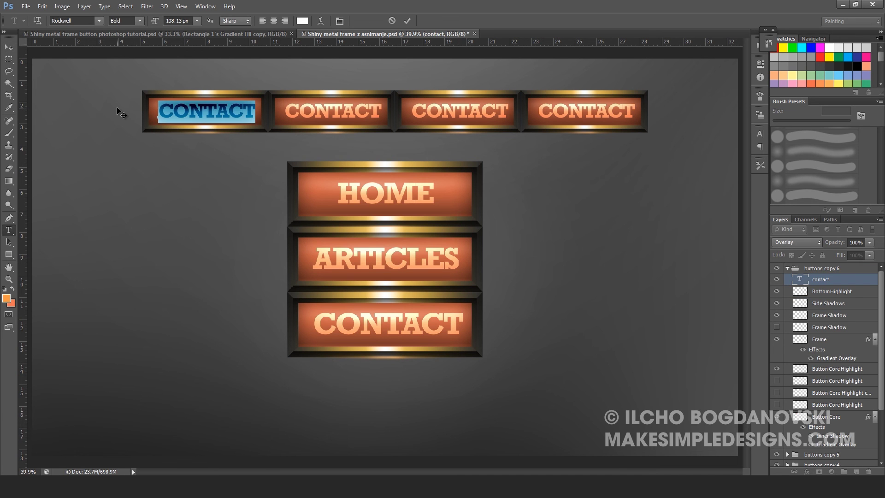
{"action": "type", "text": "HOME"}
{"action": "left_click", "coordinate": [9, 48]}
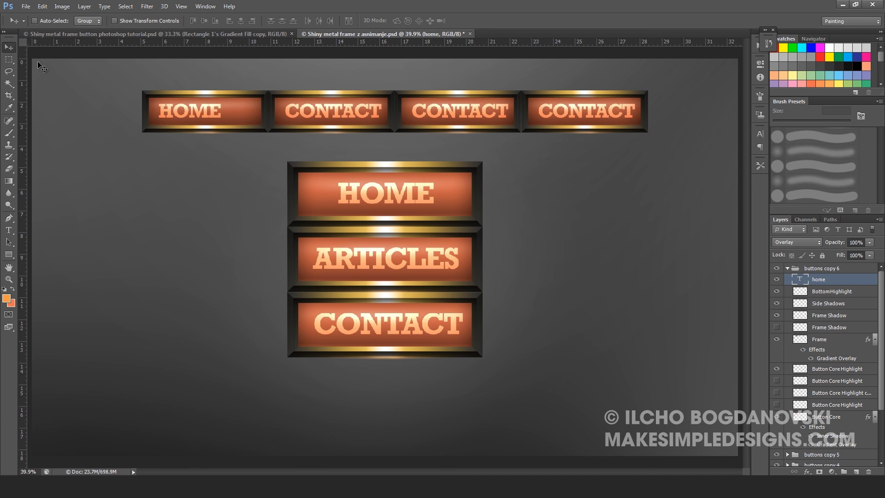
{"action": "left_click_drag", "start_coordinate": [173, 110], "coordinate": [187, 111]}
- Relabel the second button in the horizontal row "PSD" and centre the text on its core
{"action": "key", "text": "t"}
{"action": "double_click", "coordinate": [380, 114]}
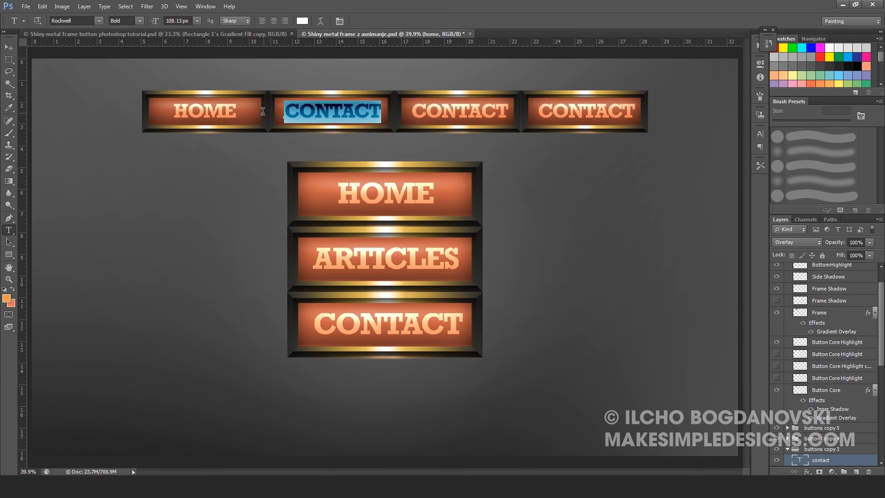
{"action": "type", "text": "PSD"}
{"action": "left_click", "coordinate": [8, 47]}
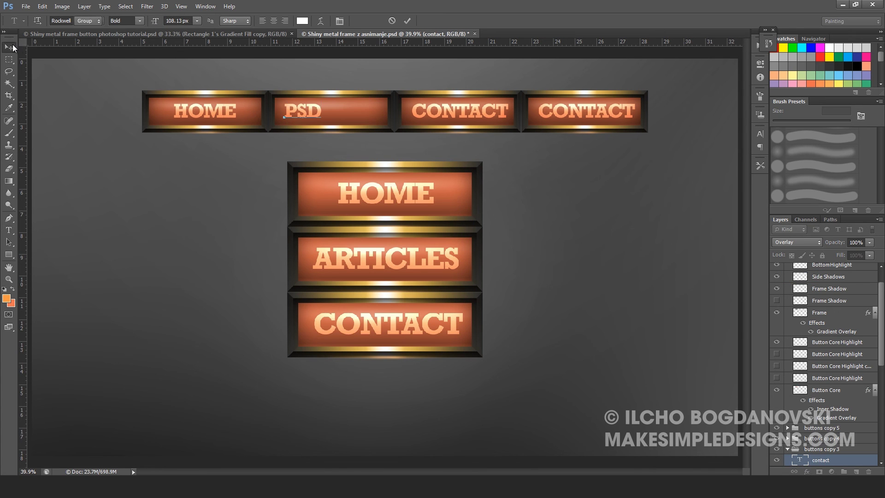
{"action": "left_click_drag", "start_coordinate": [311, 116], "coordinate": [338, 117]}
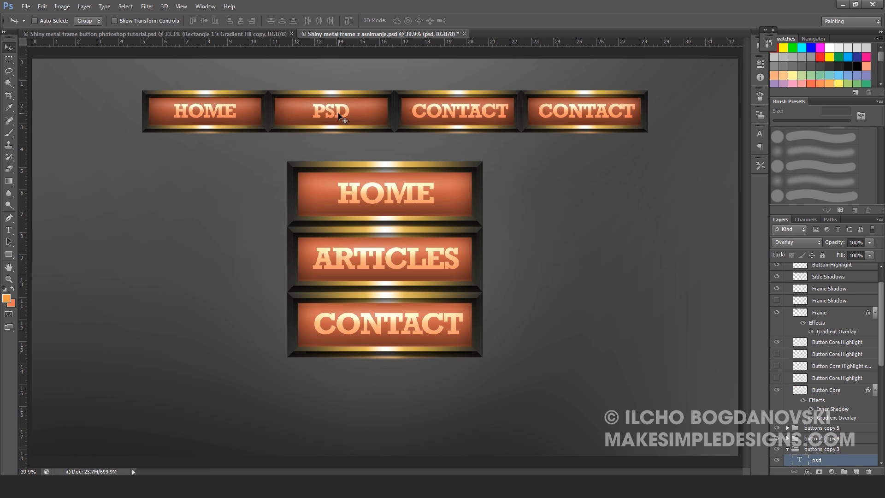
- Relabel the fourth button in the horizontal row "ARTICLES"
{"action": "key", "text": "t"}
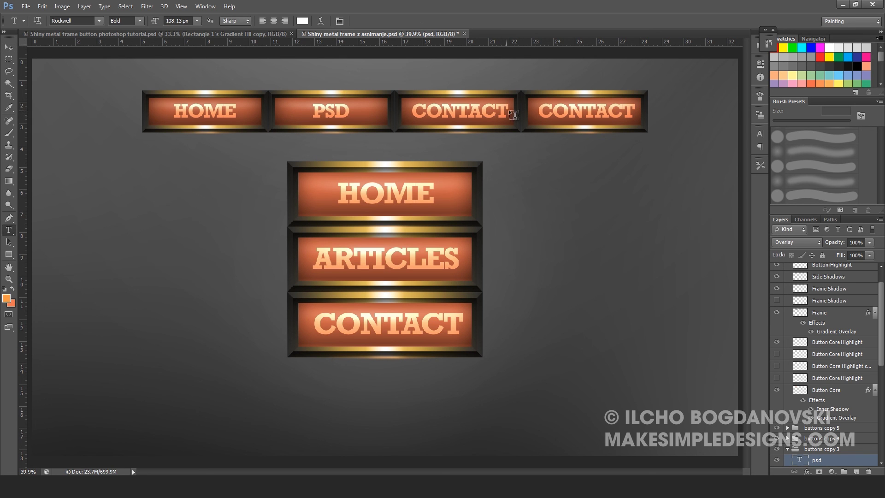
{"action": "left_click_drag", "start_coordinate": [539, 111], "coordinate": [651, 114]}
{"action": "type", "text": "ARTI"}
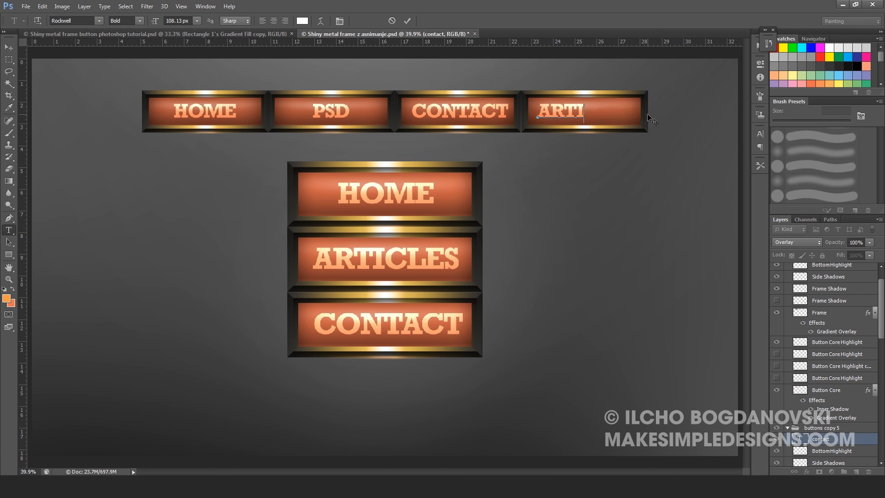
{"action": "type", "text": "CLES"}
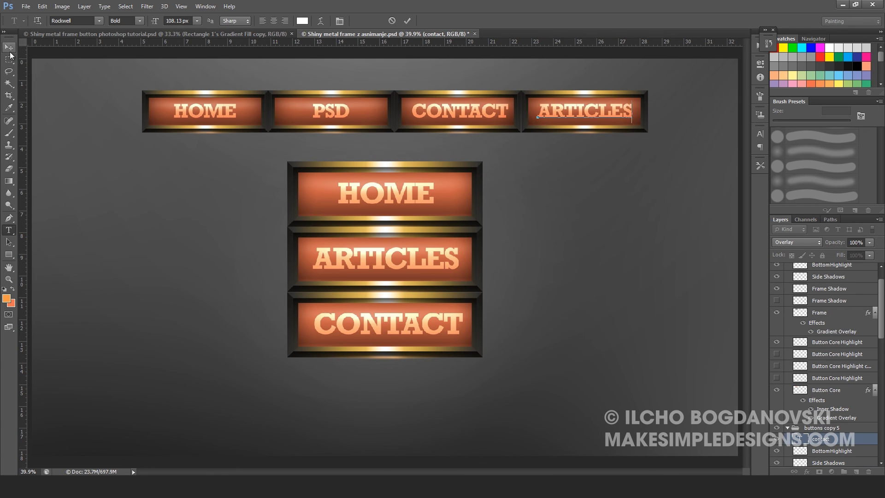
{"action": "left_click", "coordinate": [9, 49]}
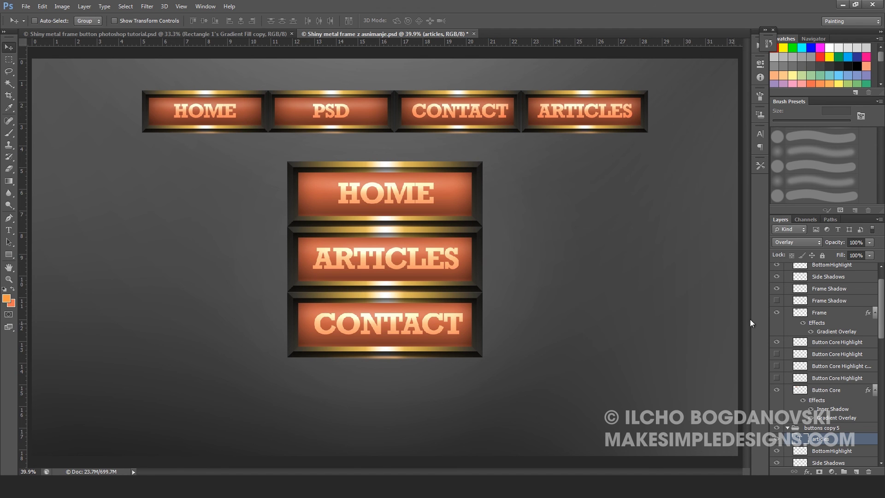
- Collapse the buttons copy 5 layer group, keeping the buttons copy 6 group visible
{"action": "scroll", "coordinate": [878, 337], "scroll_direction": "up", "scroll_amount": 2}
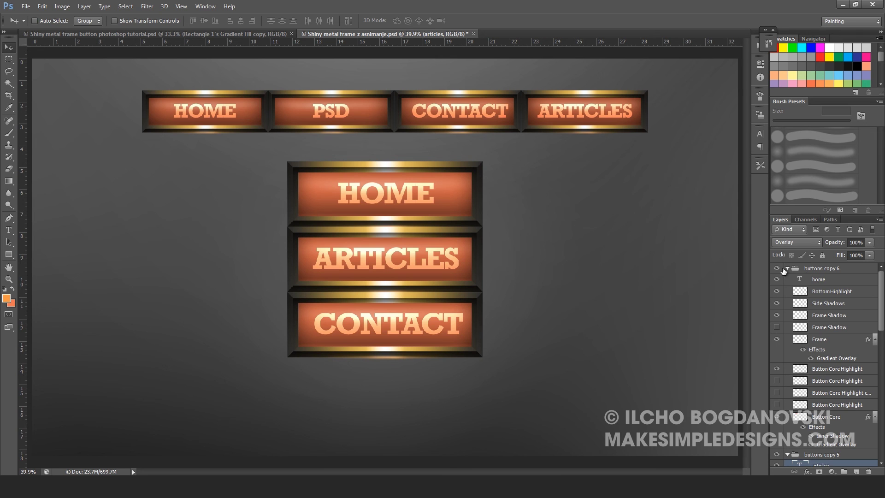
{"action": "left_click", "coordinate": [777, 268]}
{"action": "left_click", "coordinate": [777, 268]}
{"action": "left_click", "coordinate": [788, 455]}
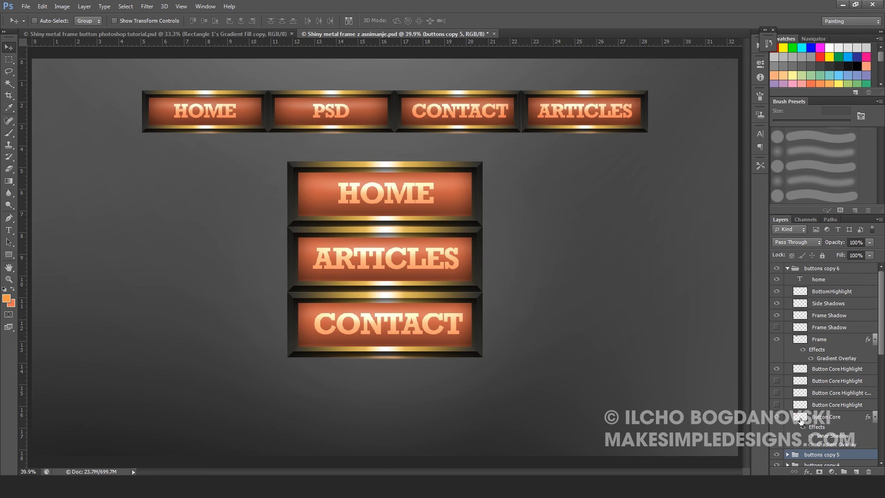
- Recolour the core of the horizontal row's HOME button by filling its Button Core layer selection with bright blue, and deselect
{"action": "left_click", "coordinate": [801, 421], "text": "ctrl"}
{"action": "left_click", "coordinate": [7, 298]}
{"action": "left_click", "coordinate": [538, 214]}
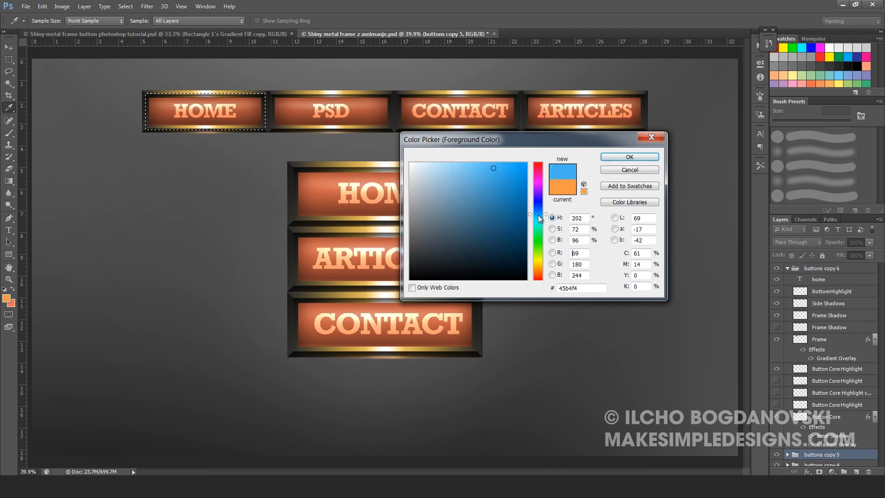
{"action": "left_click", "coordinate": [501, 175]}
{"action": "left_click", "coordinate": [630, 157]}
{"action": "key", "text": "v"}
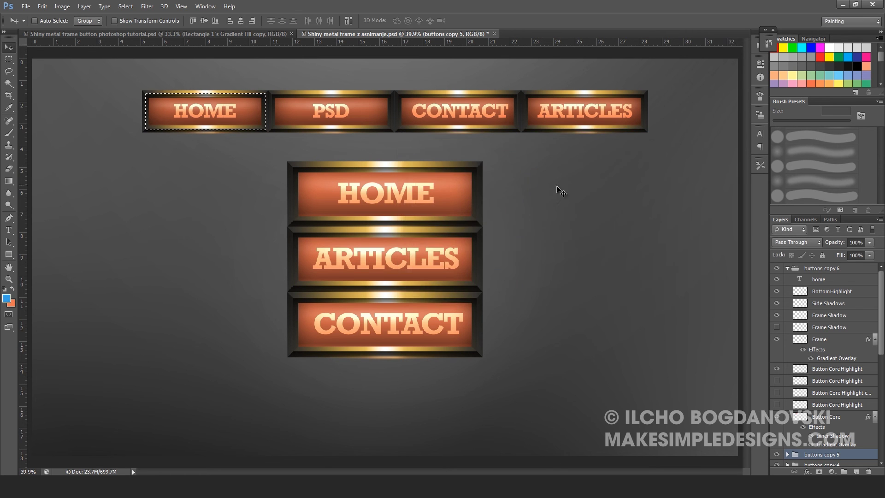
{"action": "key", "text": "alt+BackSpace"}
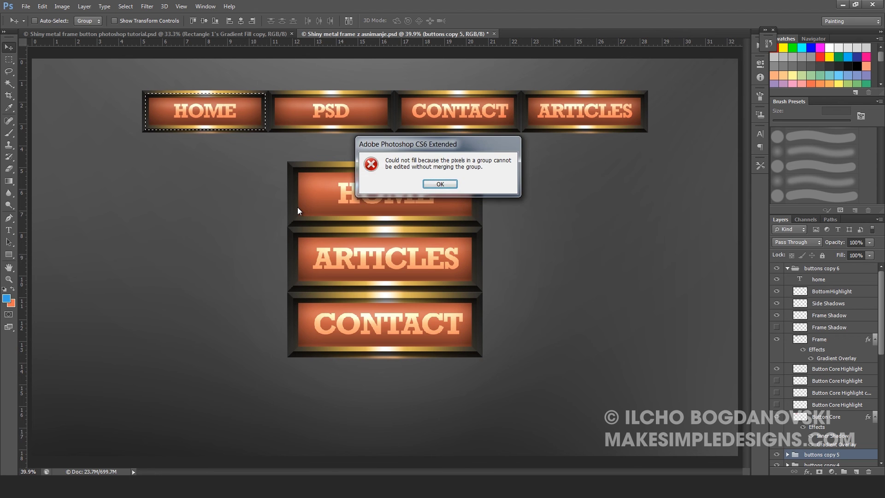
{"action": "left_click", "coordinate": [444, 182]}
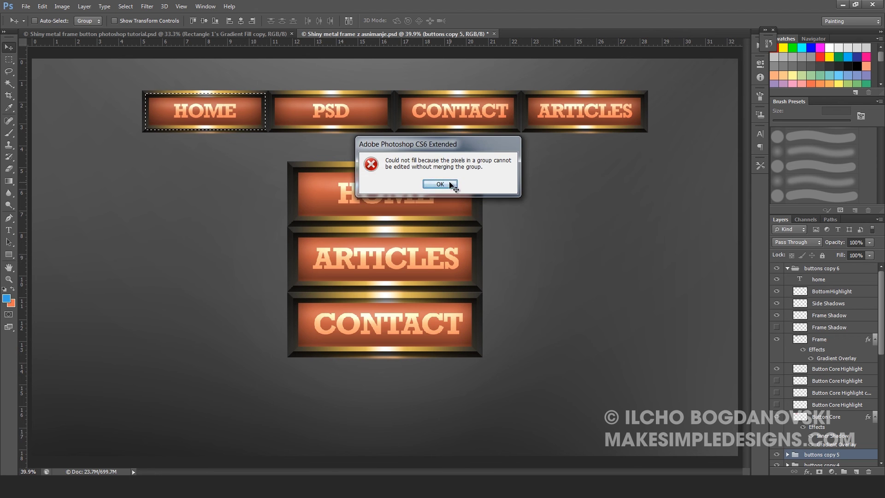
{"action": "left_click", "coordinate": [826, 420]}
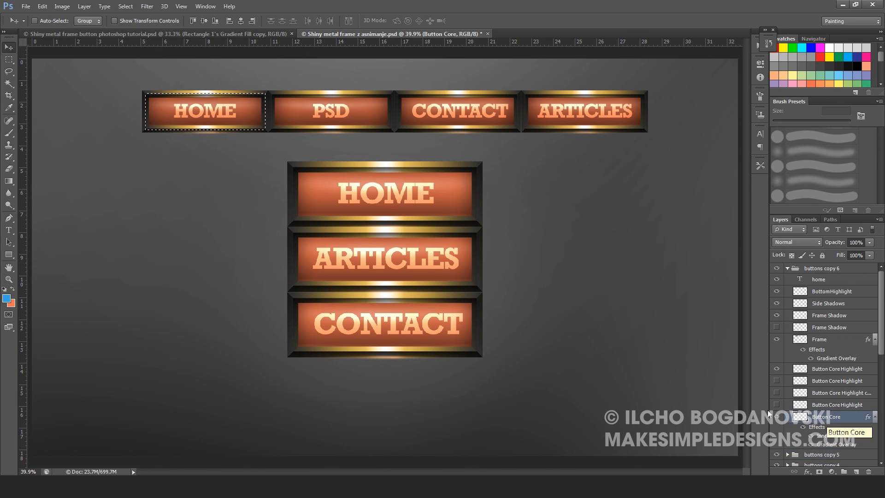
{"action": "key", "text": "alt+BackSpace"}
{"action": "key", "text": "ctrl+d"}
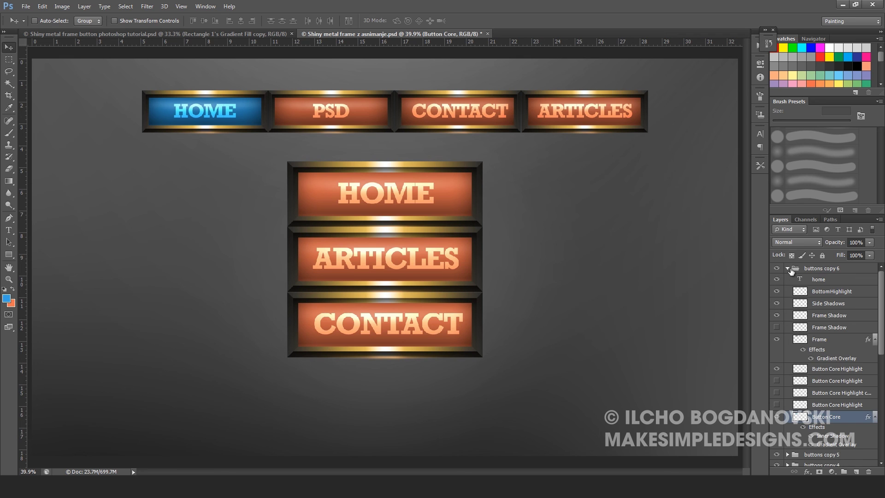
- Collapse the buttons copy 6 group and expand the buttons copy 4 group that holds the horizontal CONTACT button
{"action": "left_click", "coordinate": [789, 269]}
{"action": "left_click", "coordinate": [778, 279]}
{"action": "left_click", "coordinate": [788, 301]}
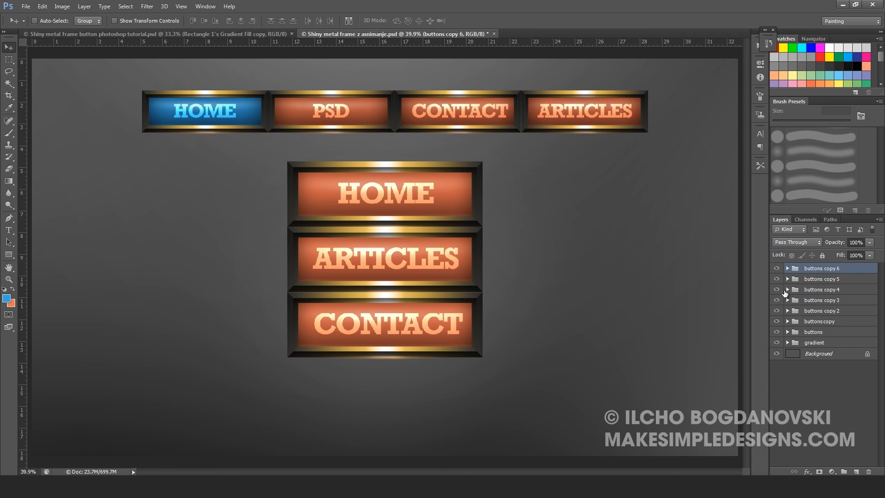
{"action": "left_click", "coordinate": [787, 290]}
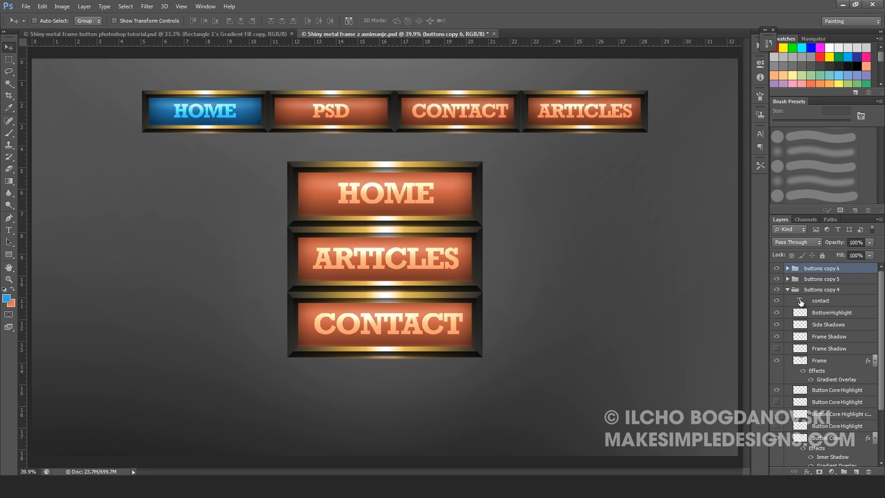
- Recolour the core of the horizontal row's CONTACT button by filling its Button Core layer selection with yellow-green #bce433, and deselect
{"action": "left_click", "coordinate": [801, 440], "text": "ctrl"}
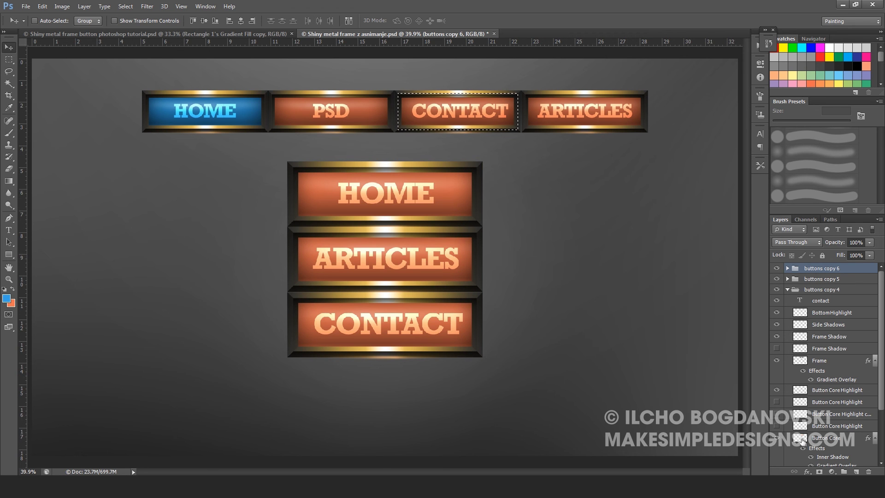
{"action": "key", "text": "i"}
{"action": "left_click", "coordinate": [7, 298]}
{"action": "left_click", "coordinate": [540, 256]}
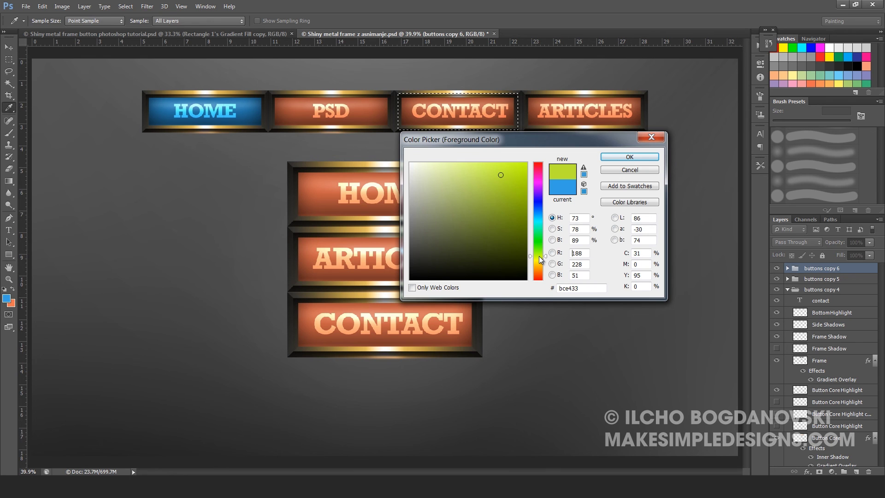
{"action": "left_click", "coordinate": [630, 157]}
{"action": "key", "text": "v"}
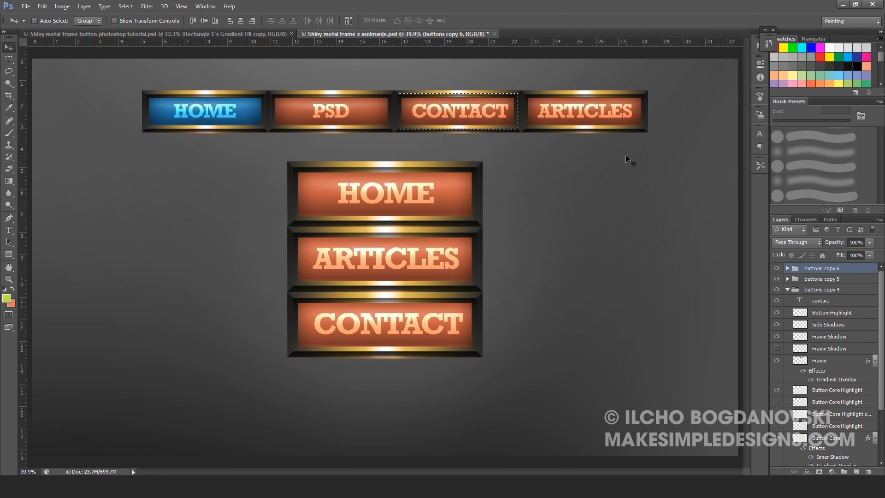
{"action": "left_click", "coordinate": [833, 442]}
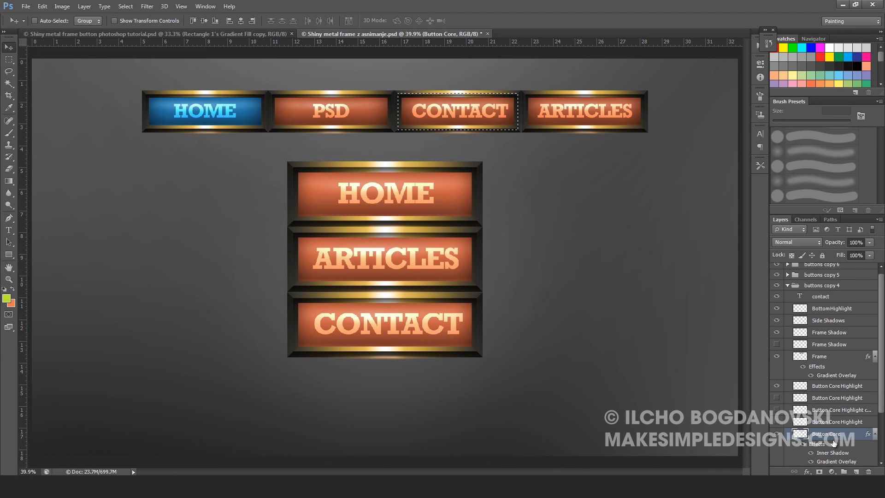
{"action": "key", "text": "alt+BackSpace"}
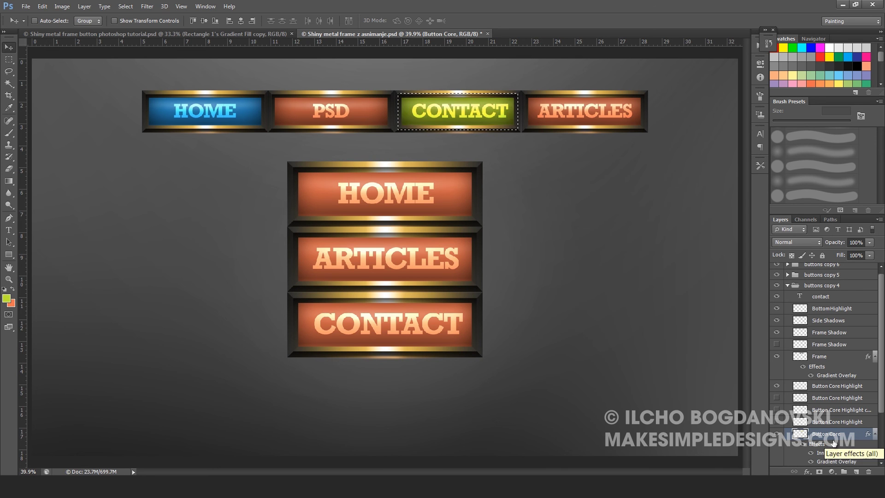
{"action": "key", "text": "ctrl+d"}
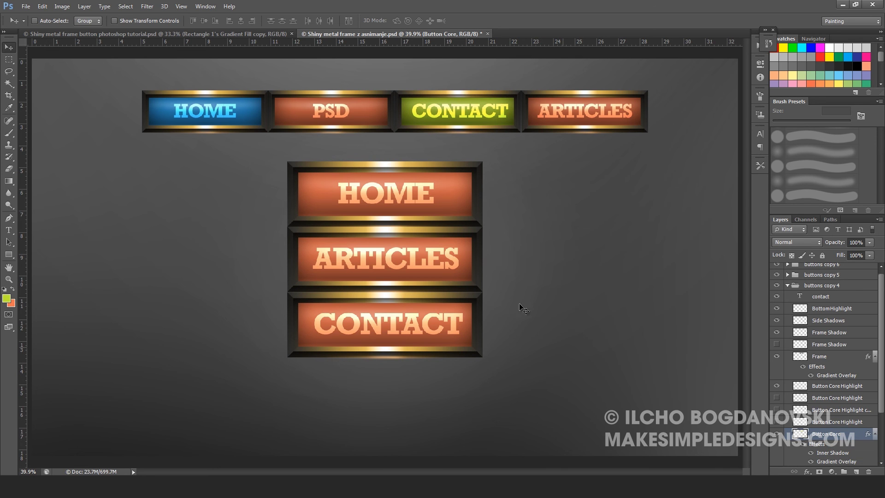